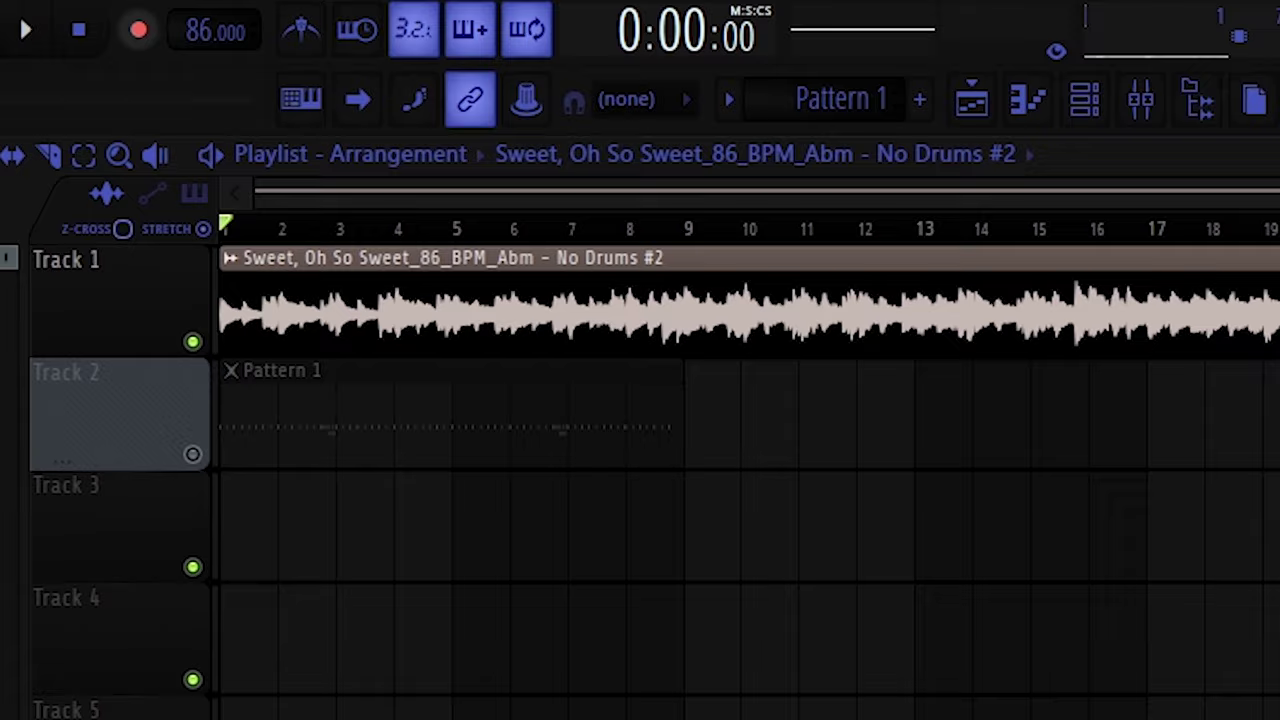
# - Browse to the holy folder in the sample kits and replace the Track 1 clip with the If U Leave 162 bpm frankie x holy sample
pyautogui.click(1141, 99)
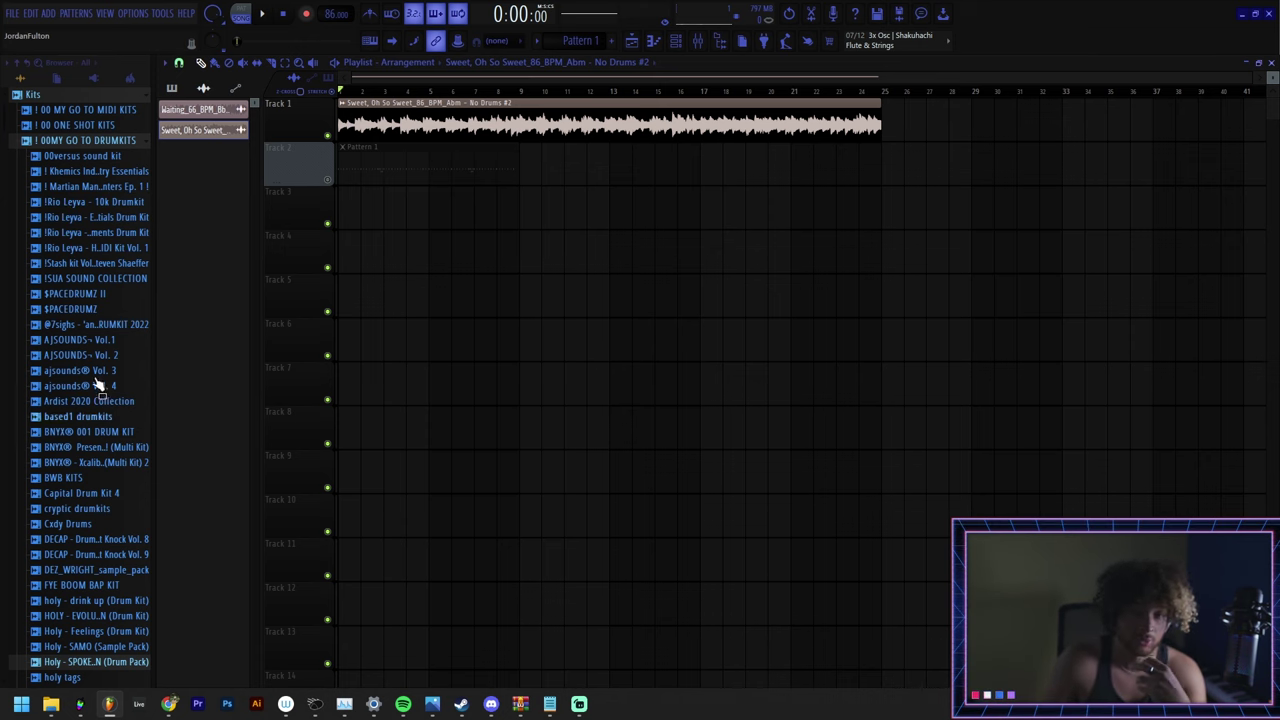
pyautogui.click(48, 96)
pyautogui.click(48, 96)
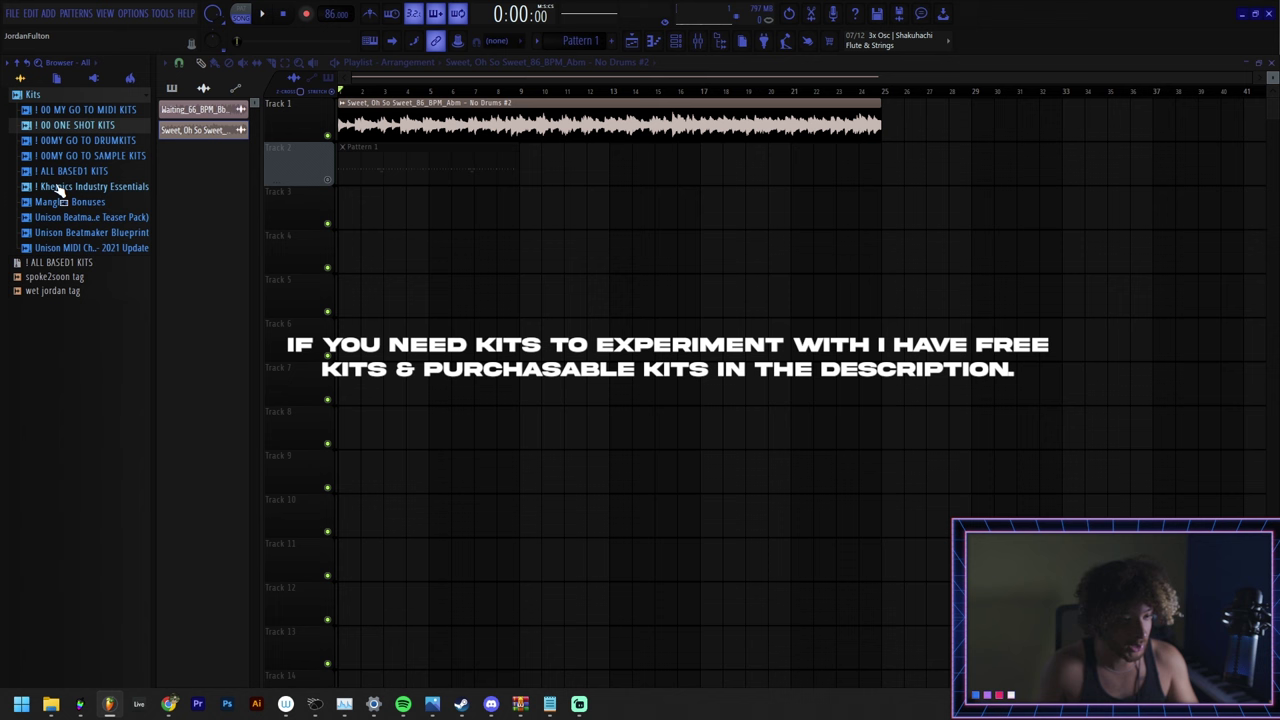
pyautogui.click(95, 156)
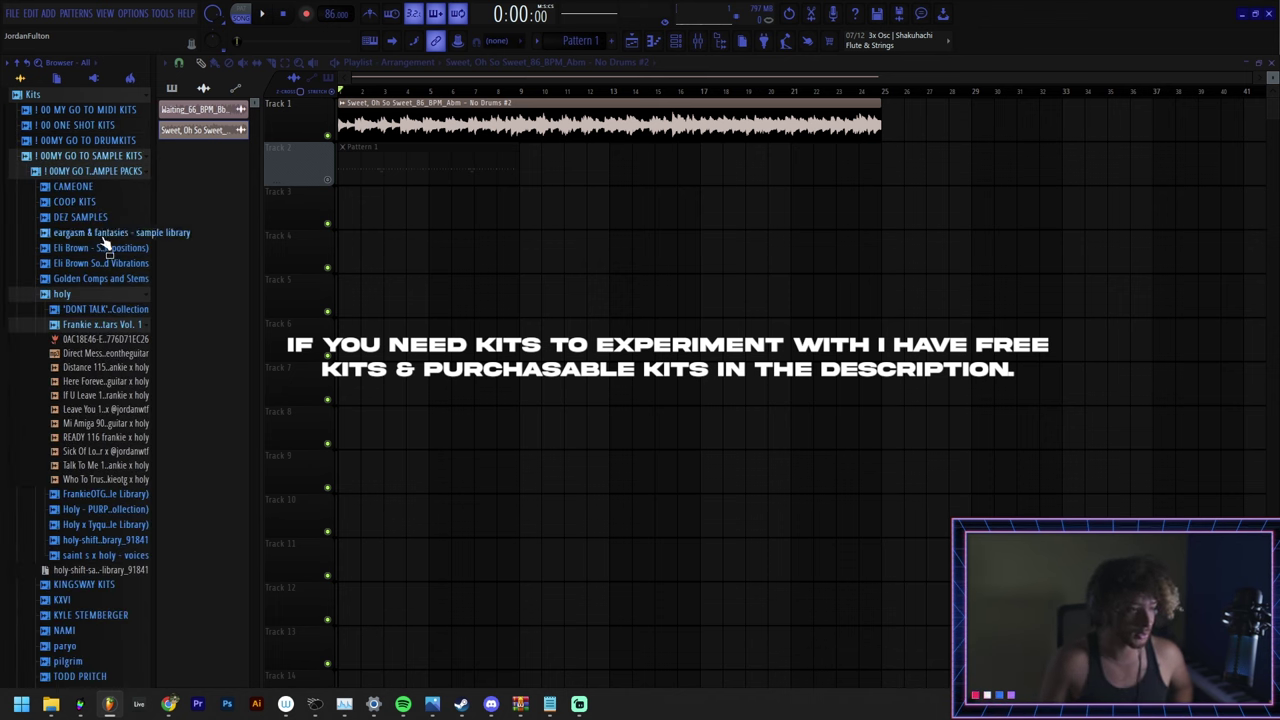
pyautogui.click(101, 382)
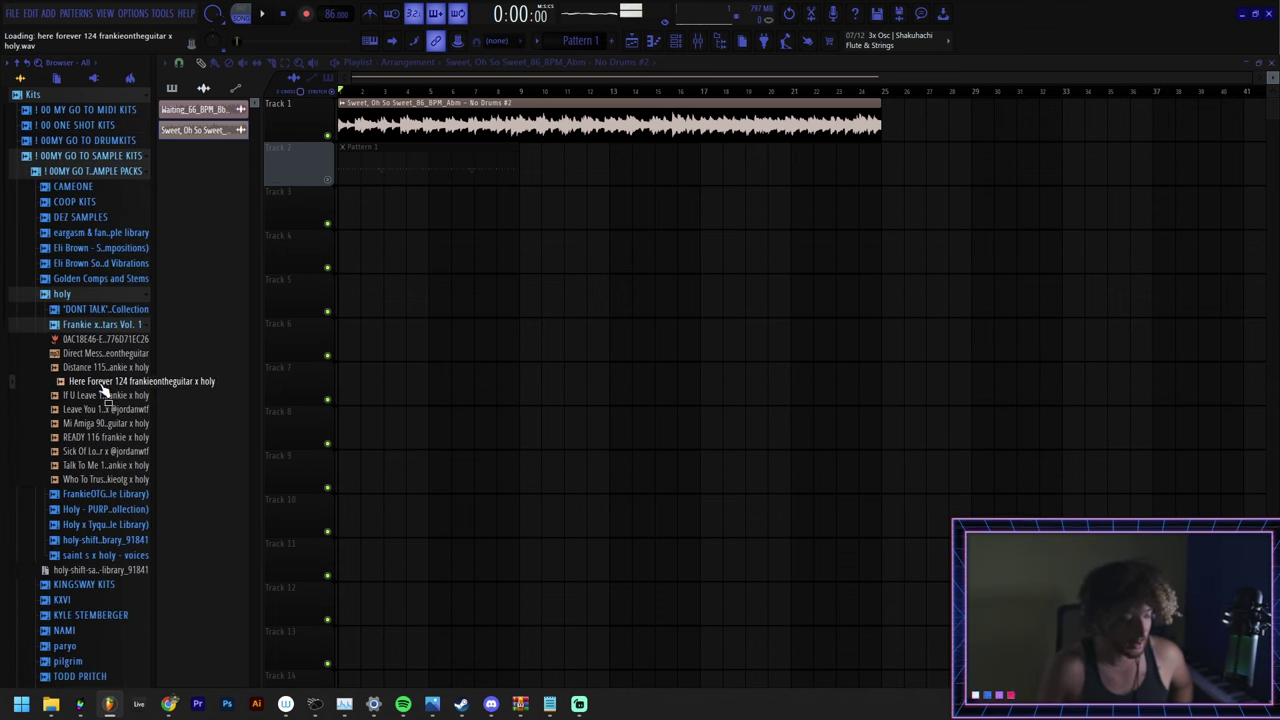
pyautogui.click(103, 395)
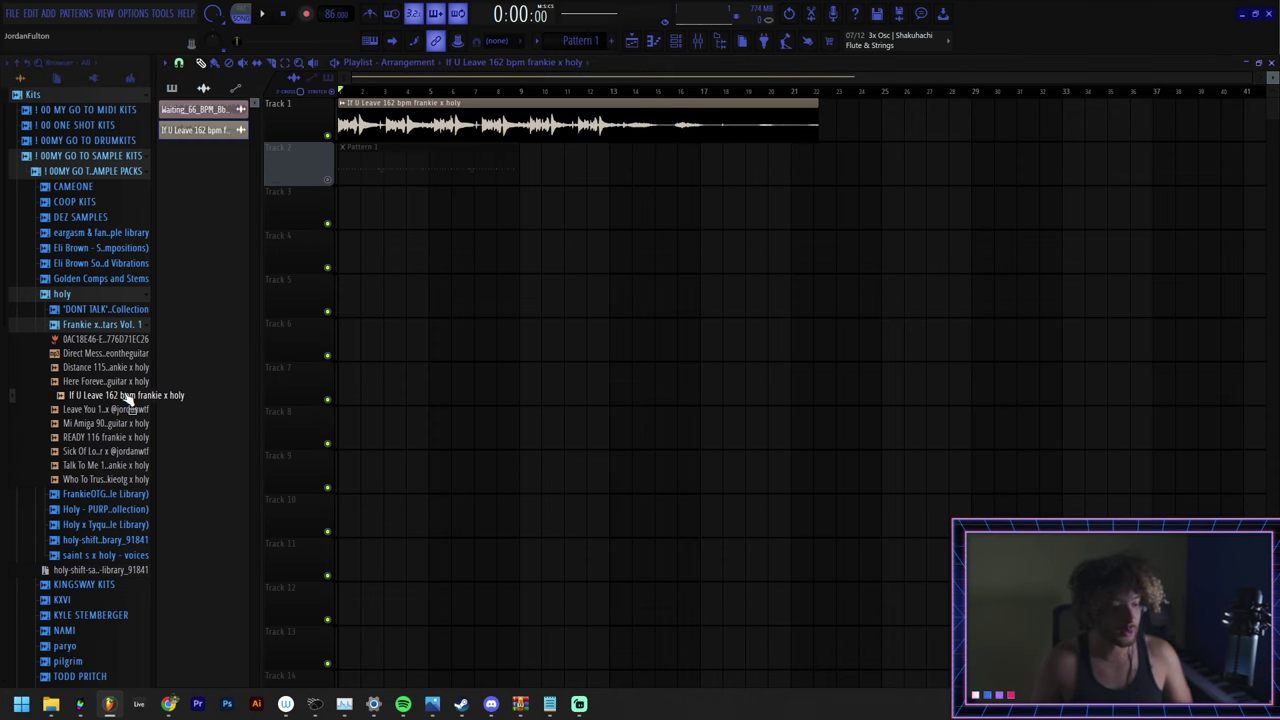
pyautogui.moveTo(124, 398); pyautogui.dragTo(372, 132)
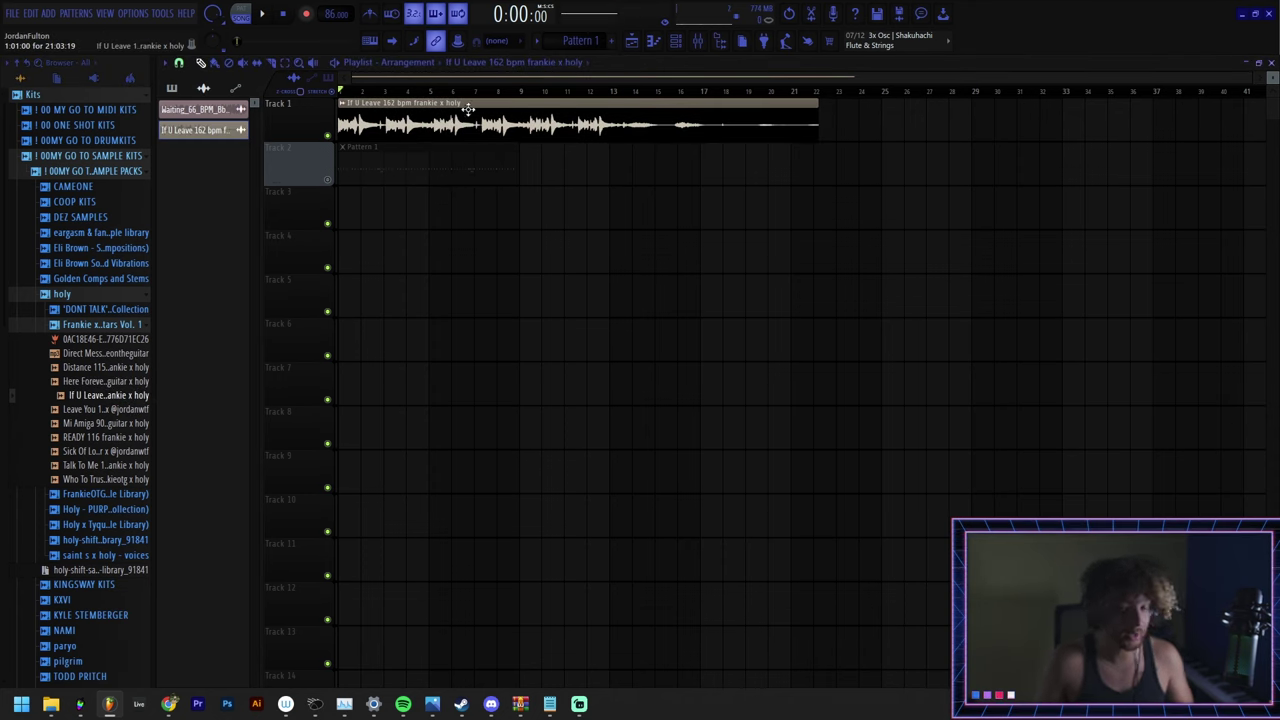
# - Play the sample briefly at the current tempo and examine how its clip on Track 1 lines up with the playlist bars
pyautogui.click(264, 14)
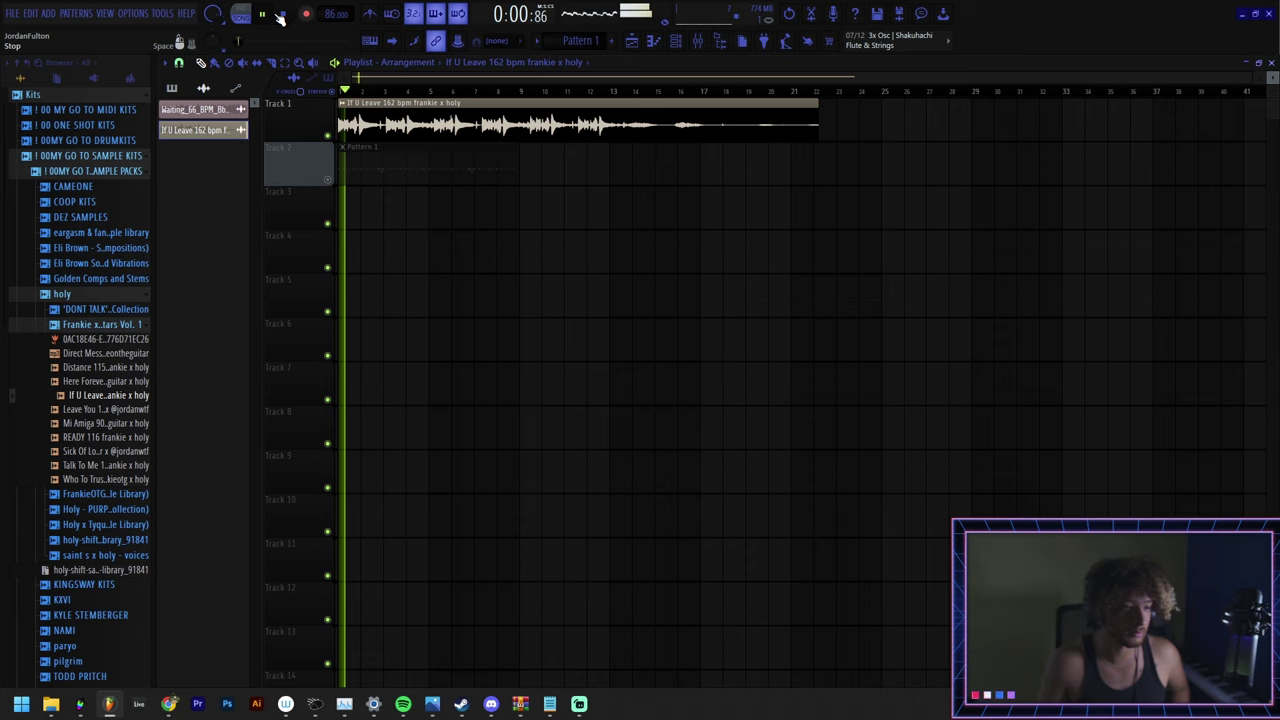
pyautogui.click(283, 15)
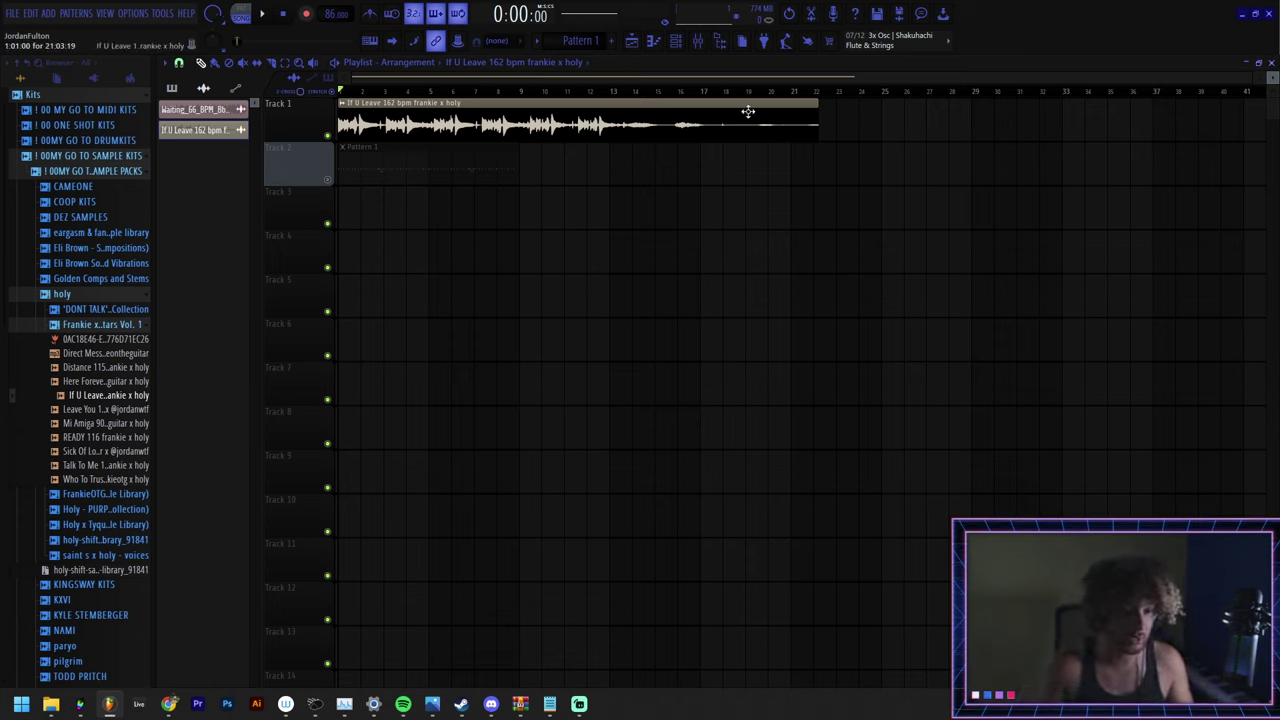
pyautogui.moveTo(883, 122); pyautogui.dragTo(466, 125)
pyautogui.keyDown('ctrl'); pyautogui.click(929, 234); pyautogui.keyUp('ctrl')
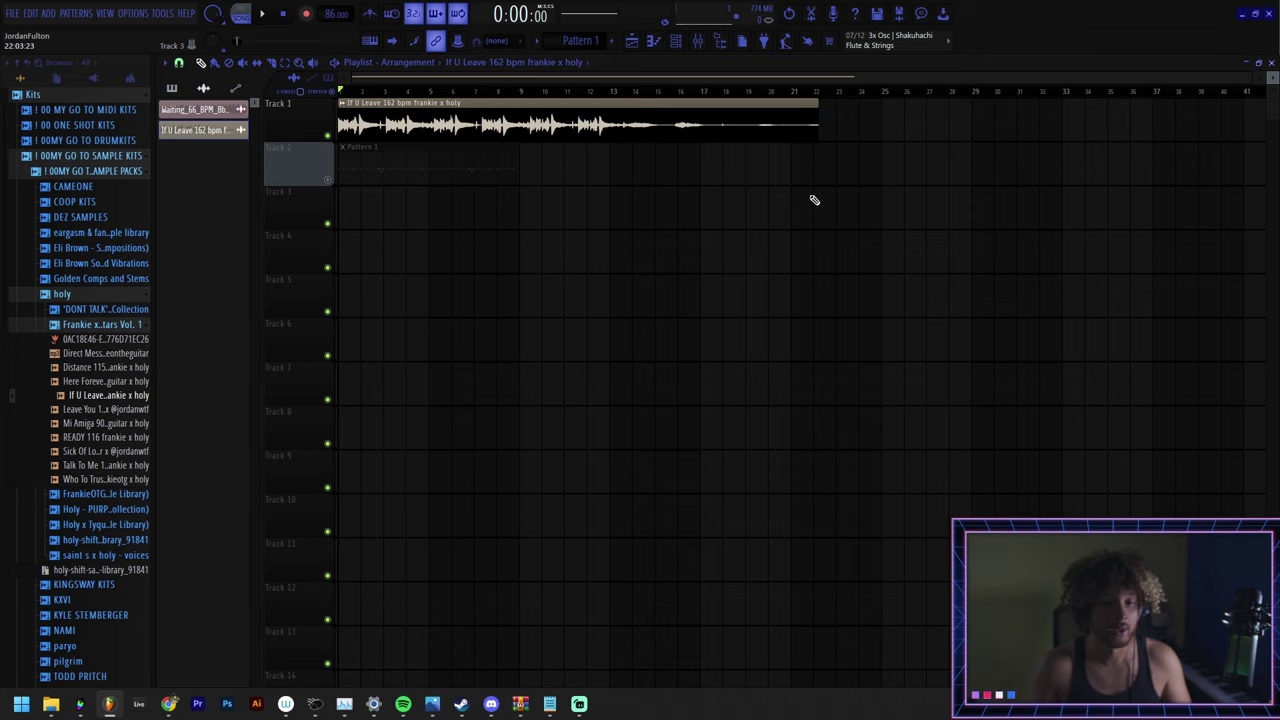
pyautogui.keyDown('ctrl'); pyautogui.scroll(2, 818, 218); pyautogui.keyUp('ctrl')
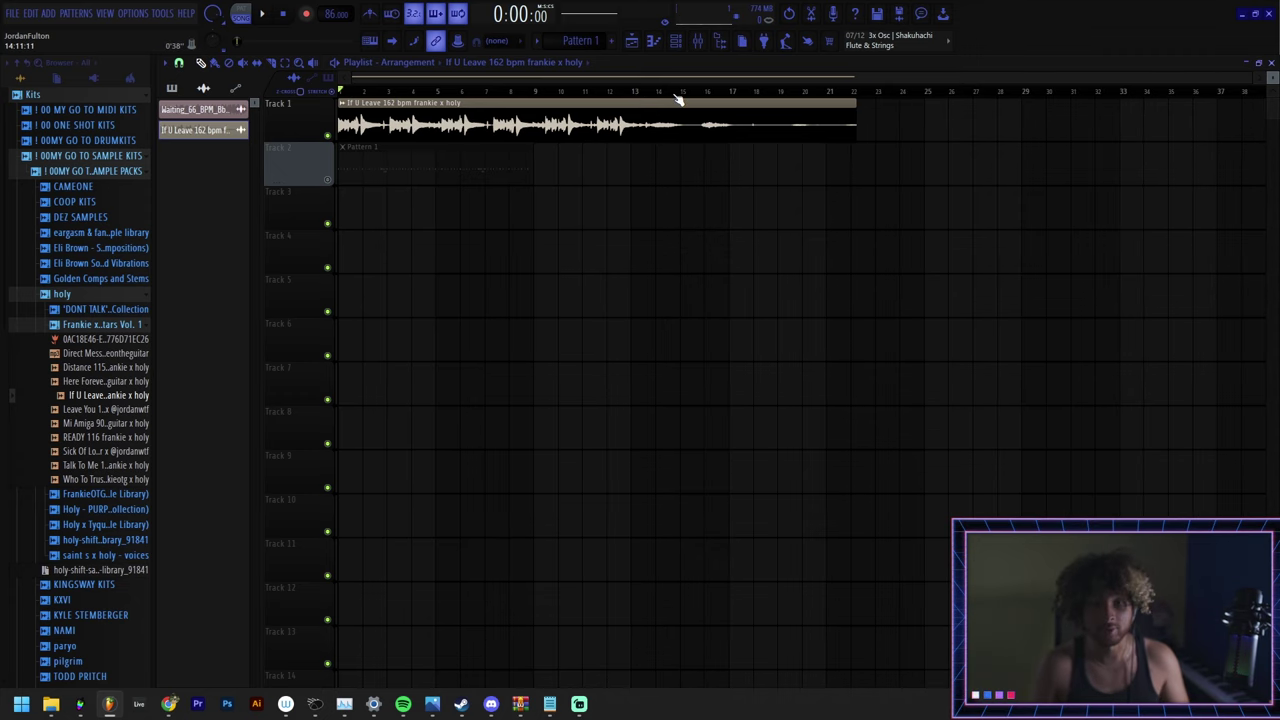
pyautogui.keyDown('ctrl'); pyautogui.scroll(-2, 546, 240); pyautogui.keyUp('ctrl')
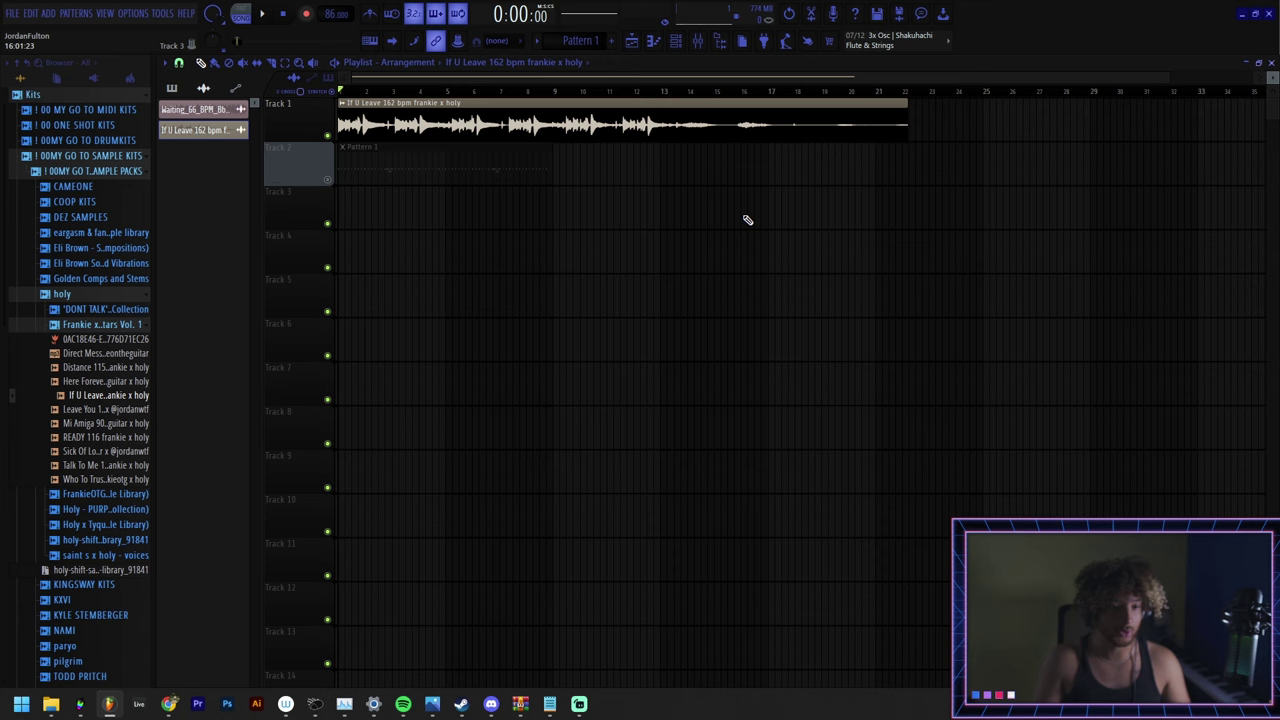
pyautogui.keyDown('ctrl'); pyautogui.moveTo(596, 165); pyautogui.dragTo(492, 165); pyautogui.keyUp('ctrl')
pyautogui.keyDown('ctrl'); pyautogui.click(711, 190); pyautogui.keyUp('ctrl')
pyautogui.keyDown('ctrl'); pyautogui.moveTo(892, 118); pyautogui.dragTo(876, 120); pyautogui.keyUp('ctrl')
pyautogui.keyDown('ctrl'); pyautogui.click(454, 208); pyautogui.keyUp('ctrl')
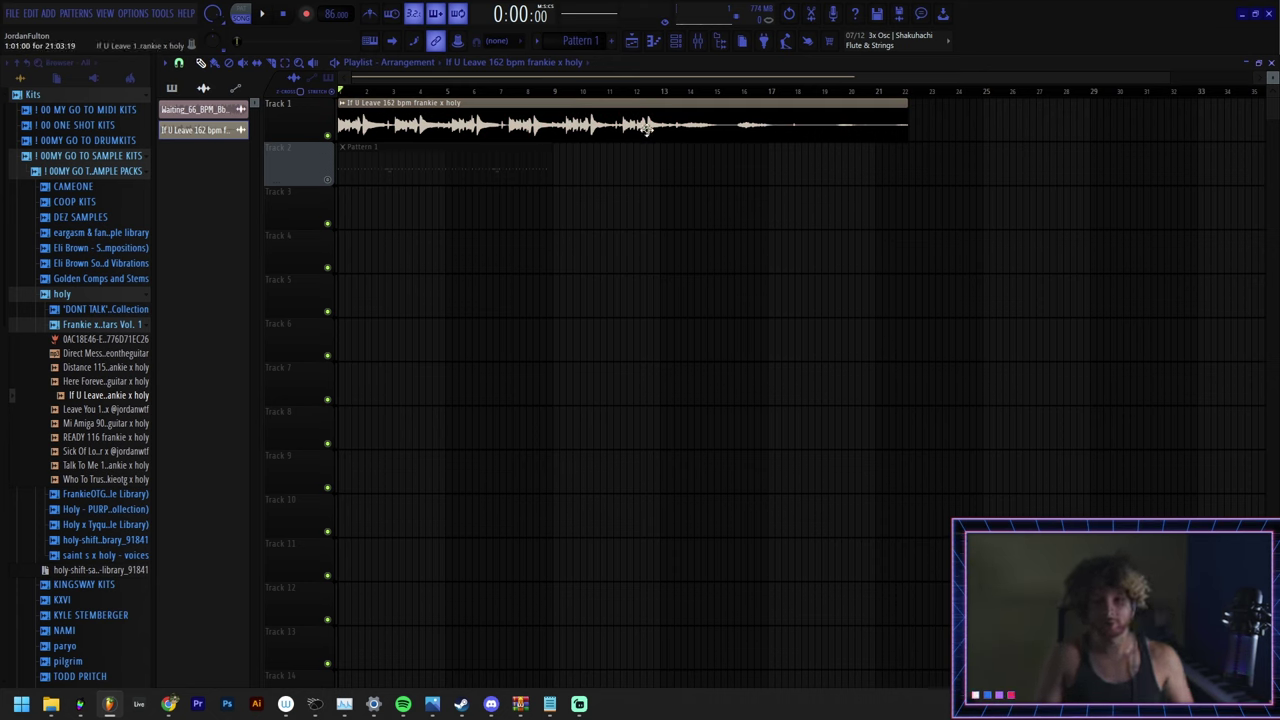
pyautogui.scroll(3, 354, 137)
pyautogui.scroll(-4, 480, 133)
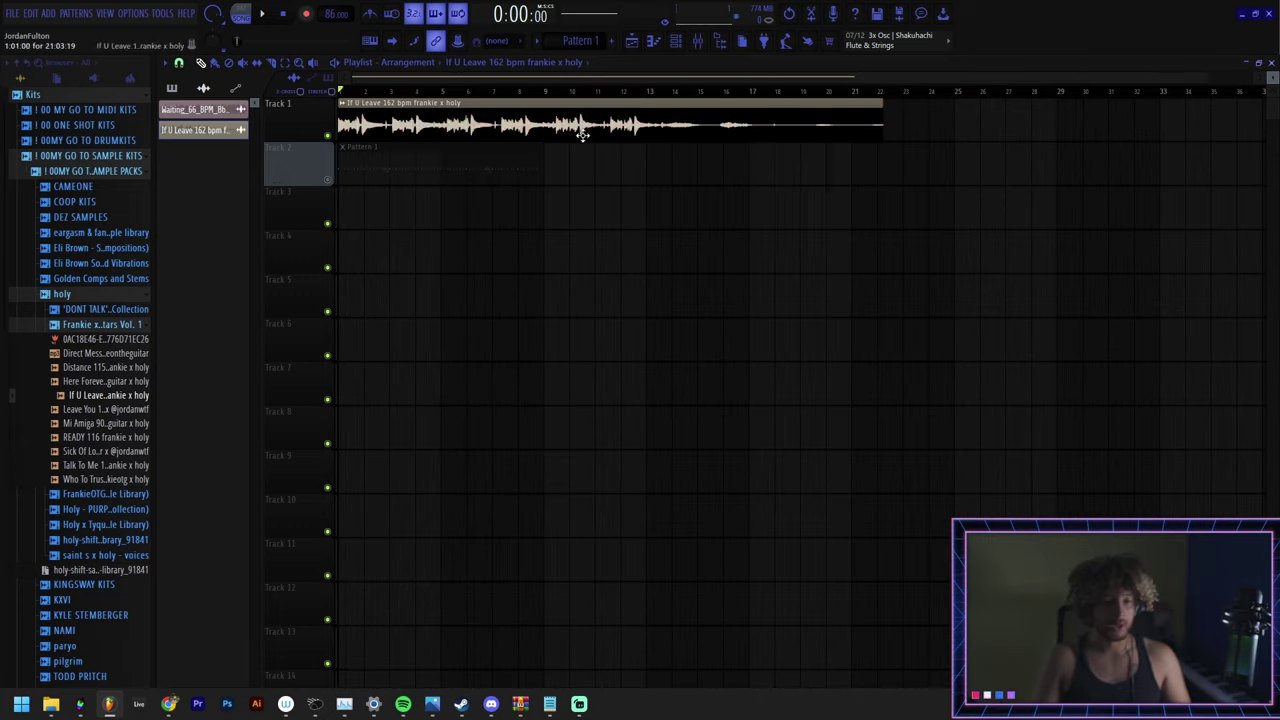
pyautogui.keyDown('ctrl'); pyautogui.moveTo(784, 122); pyautogui.dragTo(674, 126); pyautogui.keyUp('ctrl')
pyautogui.keyDown('ctrl'); pyautogui.click(530, 160); pyautogui.keyUp('ctrl')
# - Set the project tempo to 162 BPM to match the sample on Track 1
pyautogui.doubleClick(402, 113)
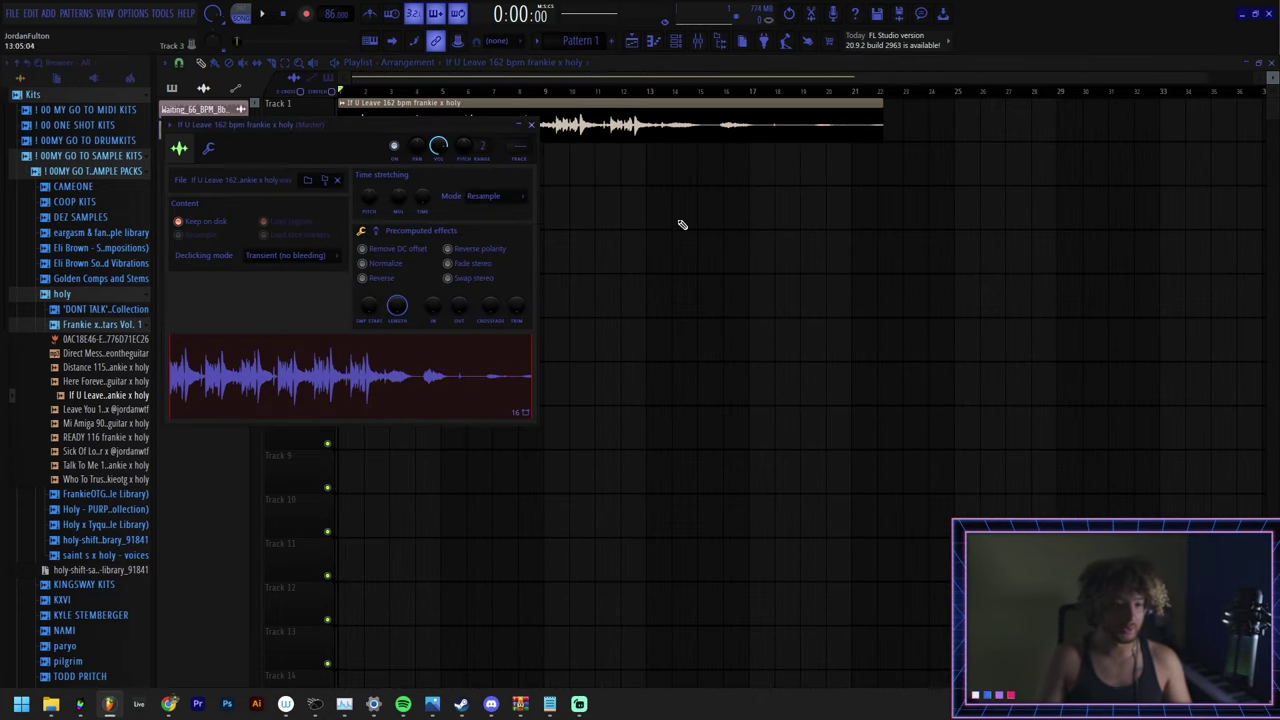
pyautogui.press('Escape')
pyautogui.moveTo(330, 14); pyautogui.dragTo(330, 2)
pyautogui.keyDown('ctrl'); pyautogui.moveTo(1086, 122); pyautogui.dragTo(570, 125); pyautogui.keyUp('ctrl')
pyautogui.scroll(-3, 517, 317)
pyautogui.keyDown('ctrl'); pyautogui.click(517, 317); pyautogui.keyUp('ctrl')
pyautogui.moveTo(330, 14); pyautogui.dragTo(330, 80)
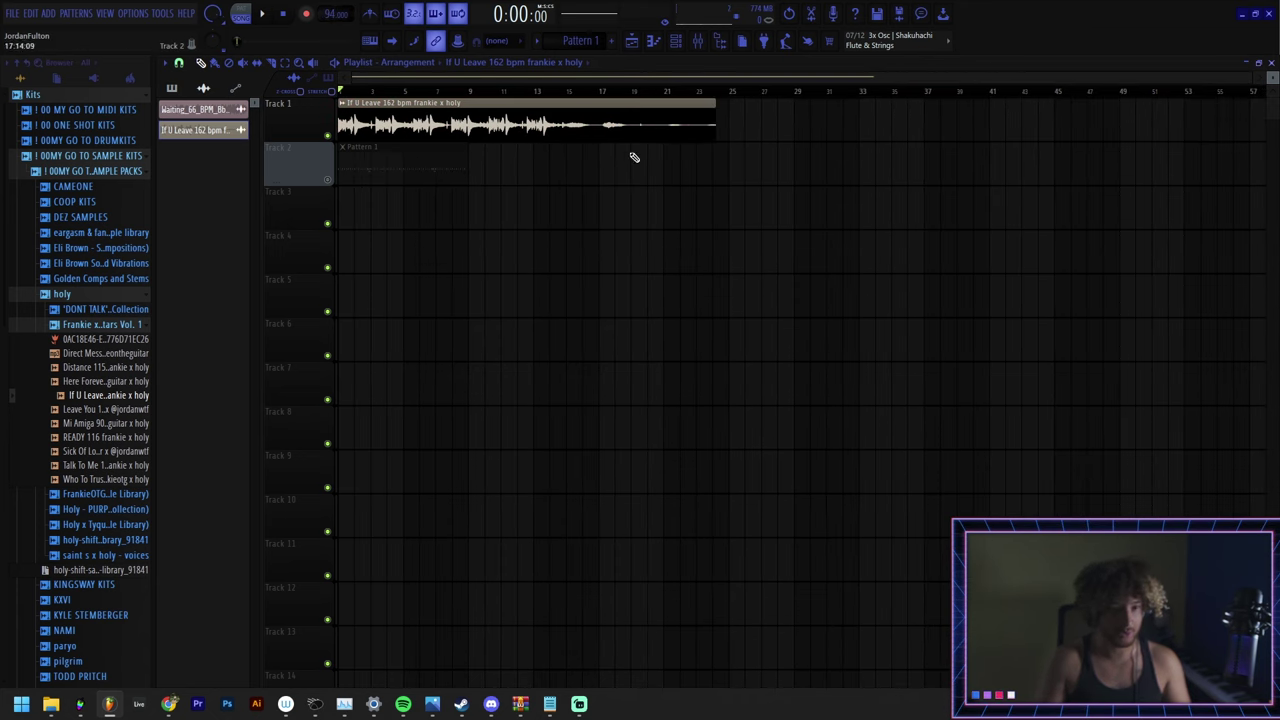
pyautogui.hotkey('ctrl', 'z')
pyautogui.keyDown('ctrl'); pyautogui.moveTo(1004, 114); pyautogui.dragTo(388, 124); pyautogui.keyUp('ctrl')
pyautogui.scroll(6, 1008, 139)
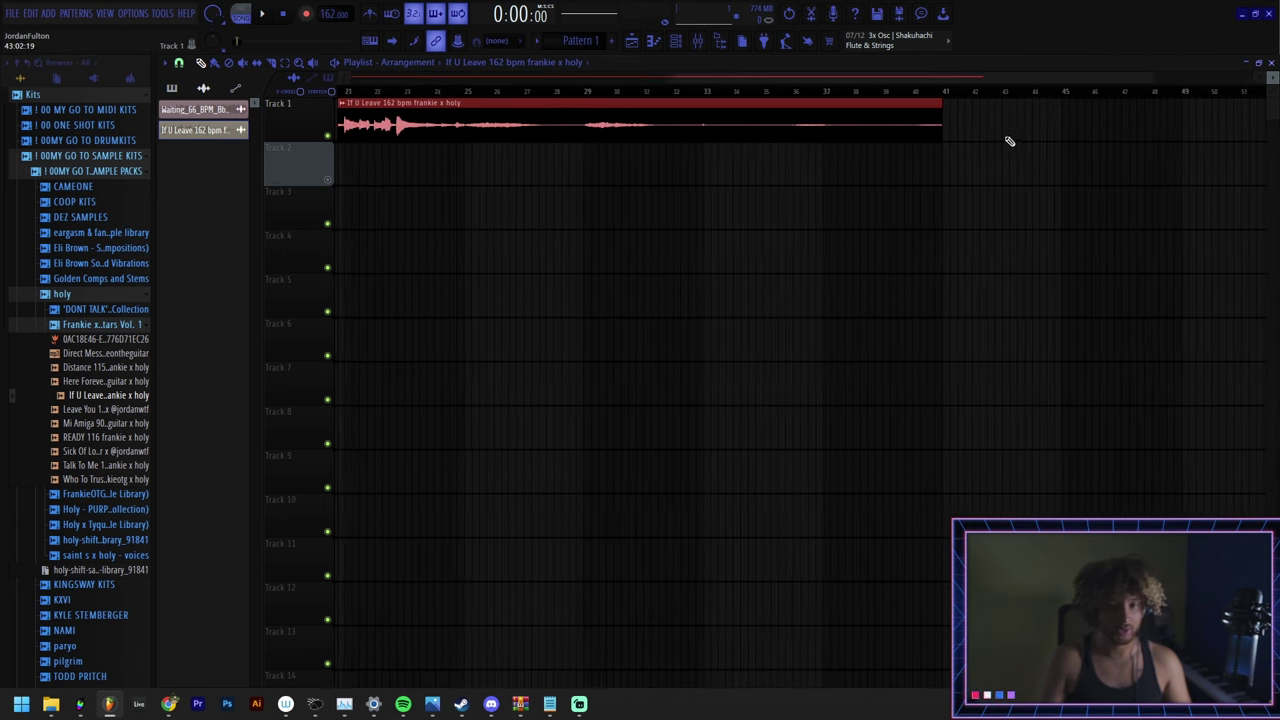
pyautogui.keyDown('ctrl'); pyautogui.click(906, 146); pyautogui.keyUp('ctrl')
pyautogui.scroll(-5, 800, 131)
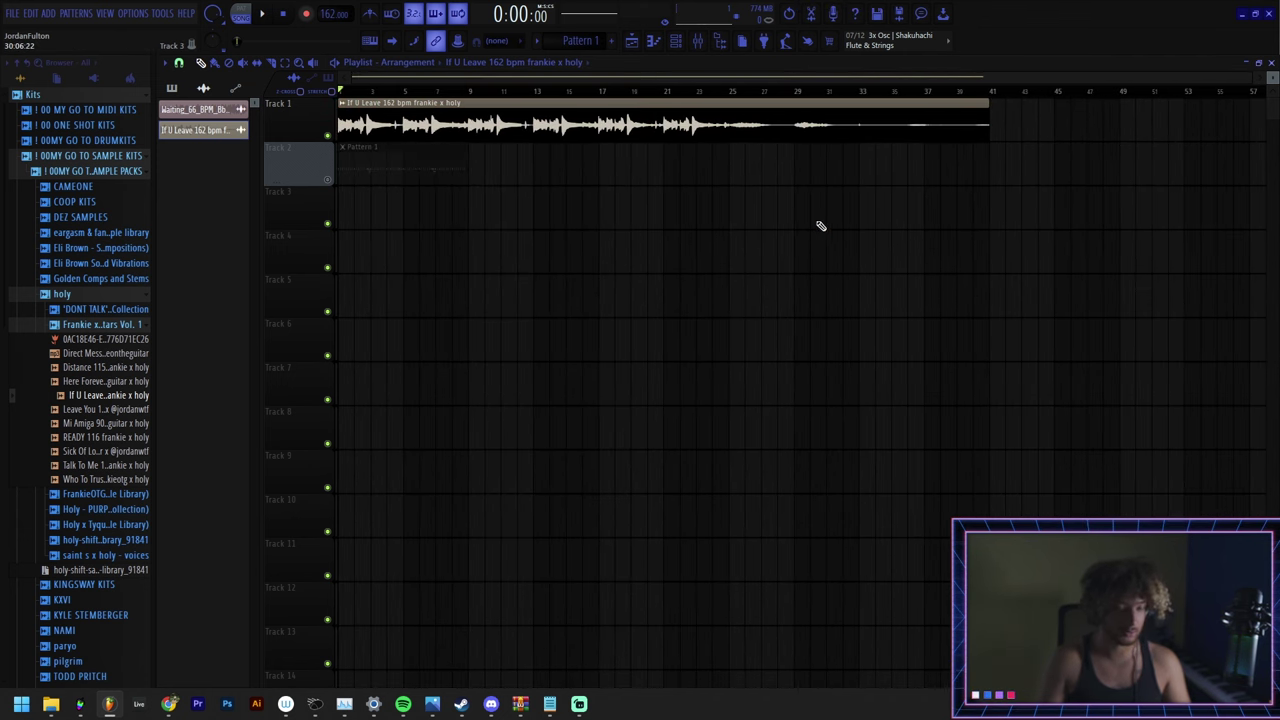
# - Play the sample at the matched tempo and examine where its clip ends against the bar lines
pyautogui.press('space')
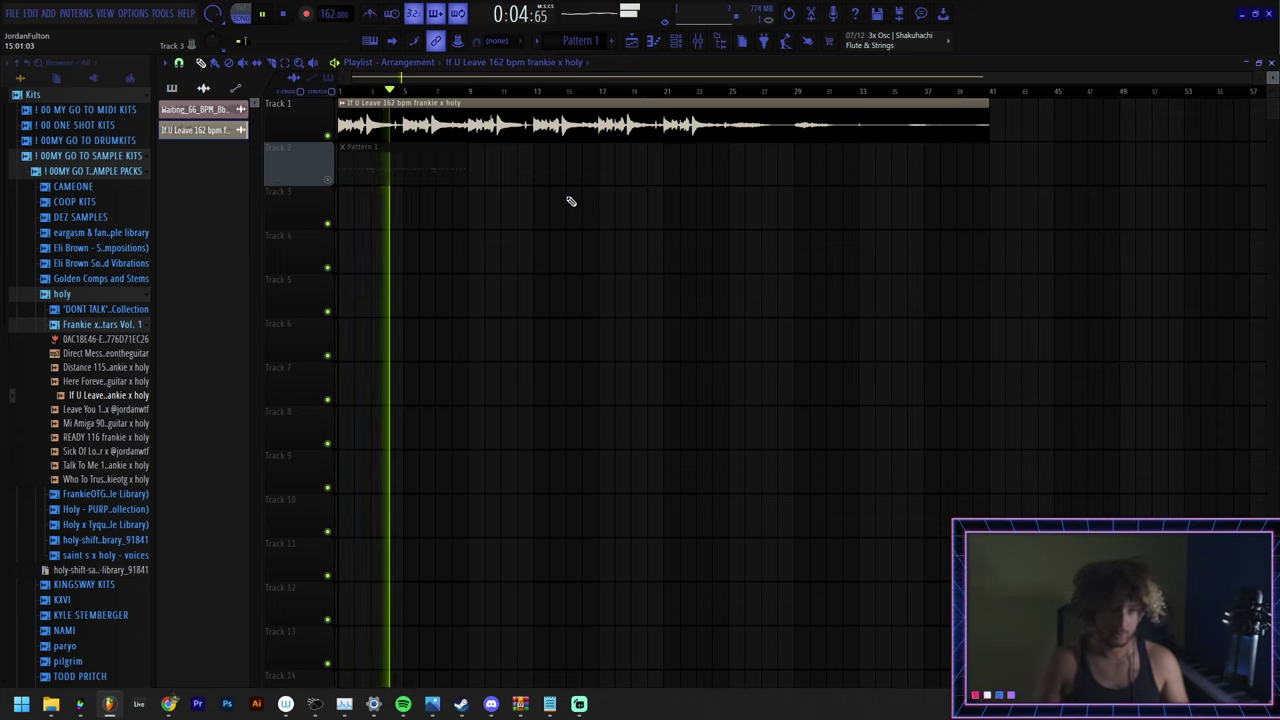
pyautogui.press('space')
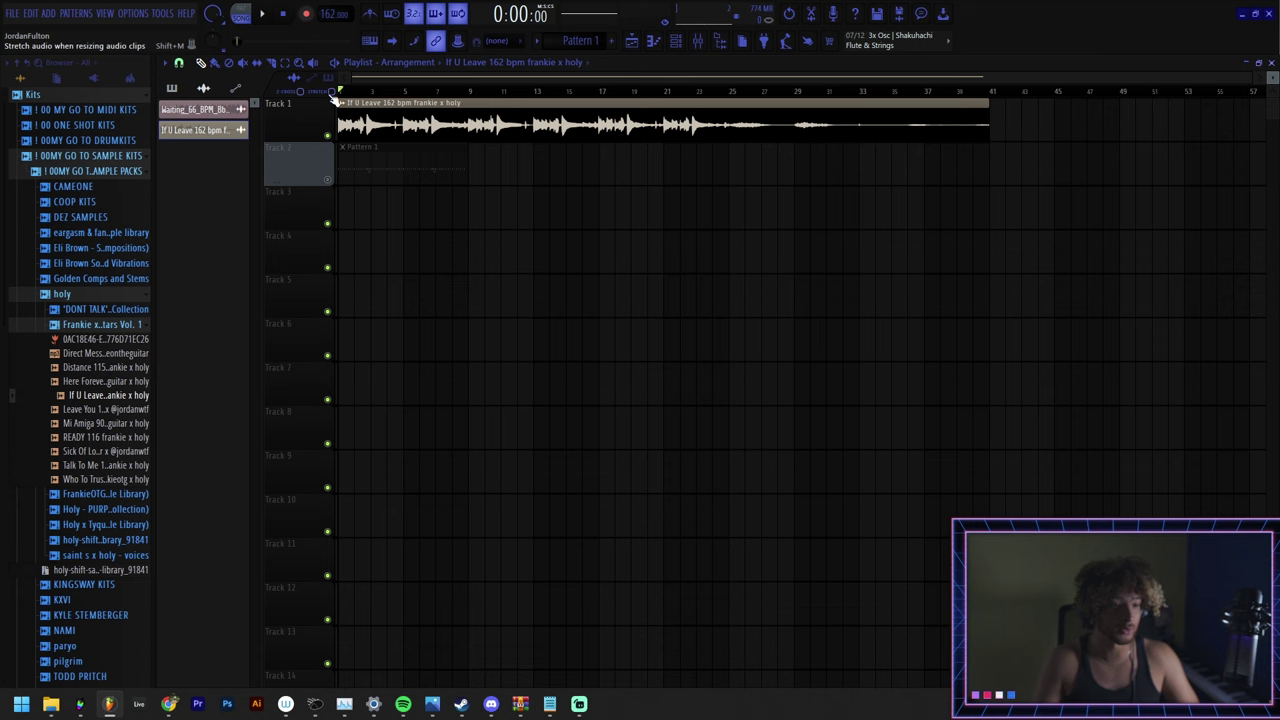
pyautogui.scroll(4, 937, 137)
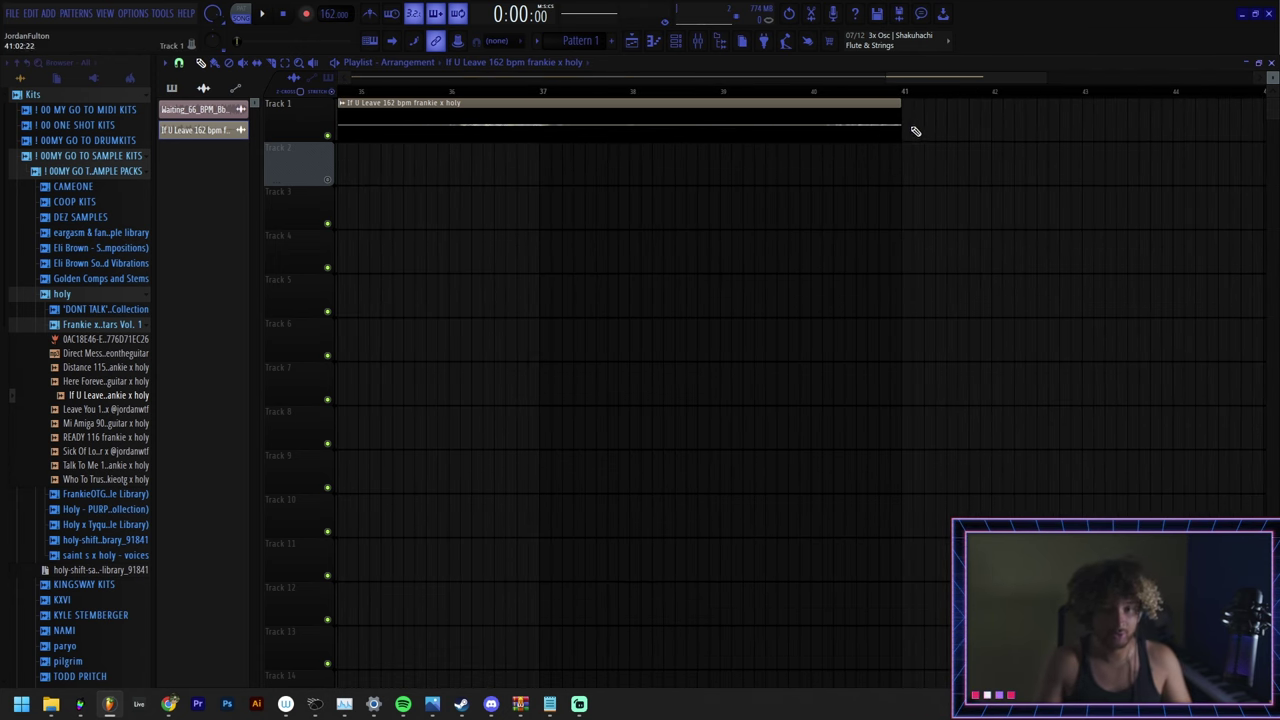
pyautogui.moveTo(900, 117)
pyautogui.mouseDown()
pyautogui.moveTo(798, 122)
pyautogui.moveTo(900, 117)
pyautogui.mouseUp()
pyautogui.scroll(-4, 971, 217)
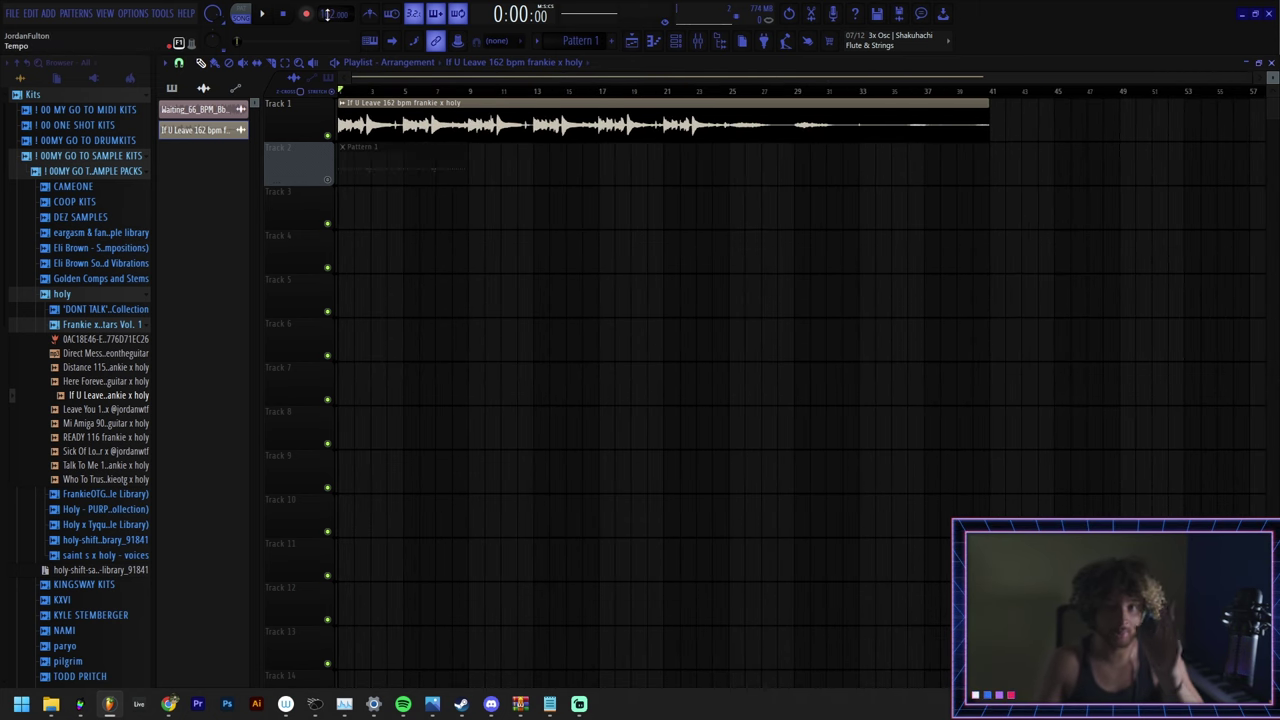
# - Restore the project tempo to 162 BPM and extend the end of the Track 1 clip to bar 41
pyautogui.scroll(4, 421, 160)
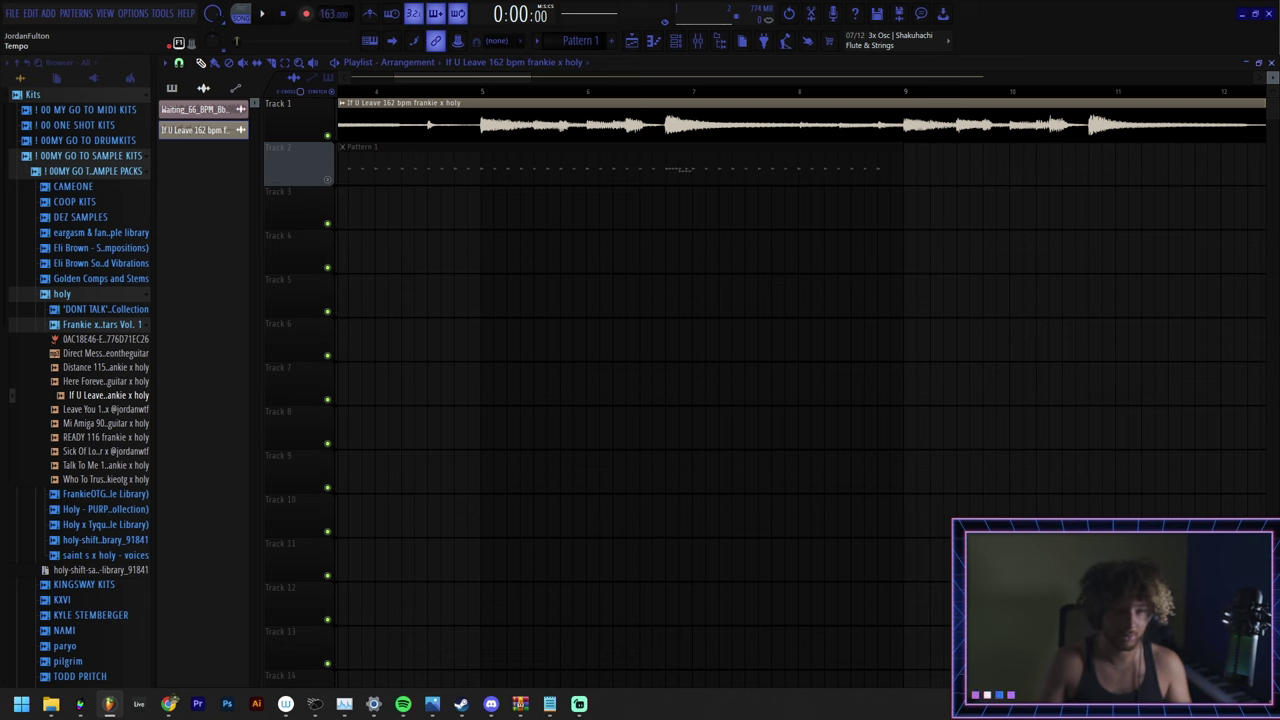
pyautogui.moveTo(330, 14); pyautogui.dragTo(330, 18)
pyautogui.scroll(-3, 620, 311)
pyautogui.scroll(3, 1057, 251)
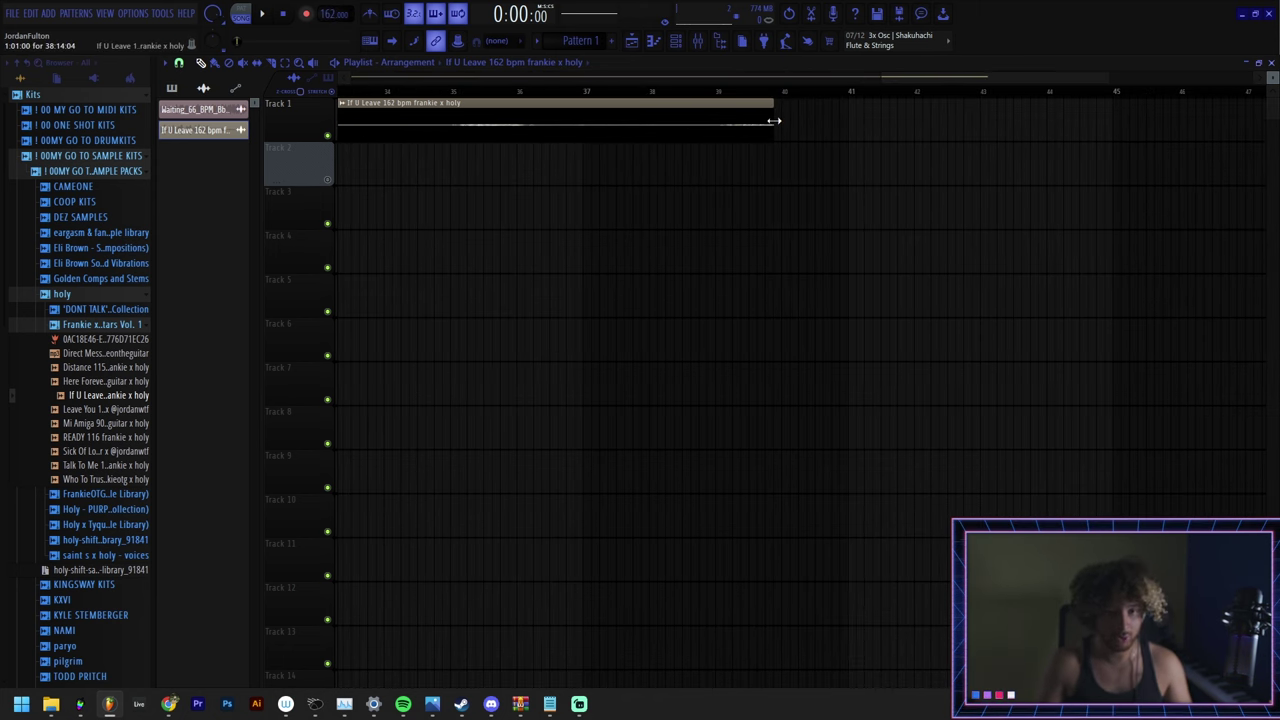
pyautogui.moveTo(774, 121); pyautogui.dragTo(844, 126)
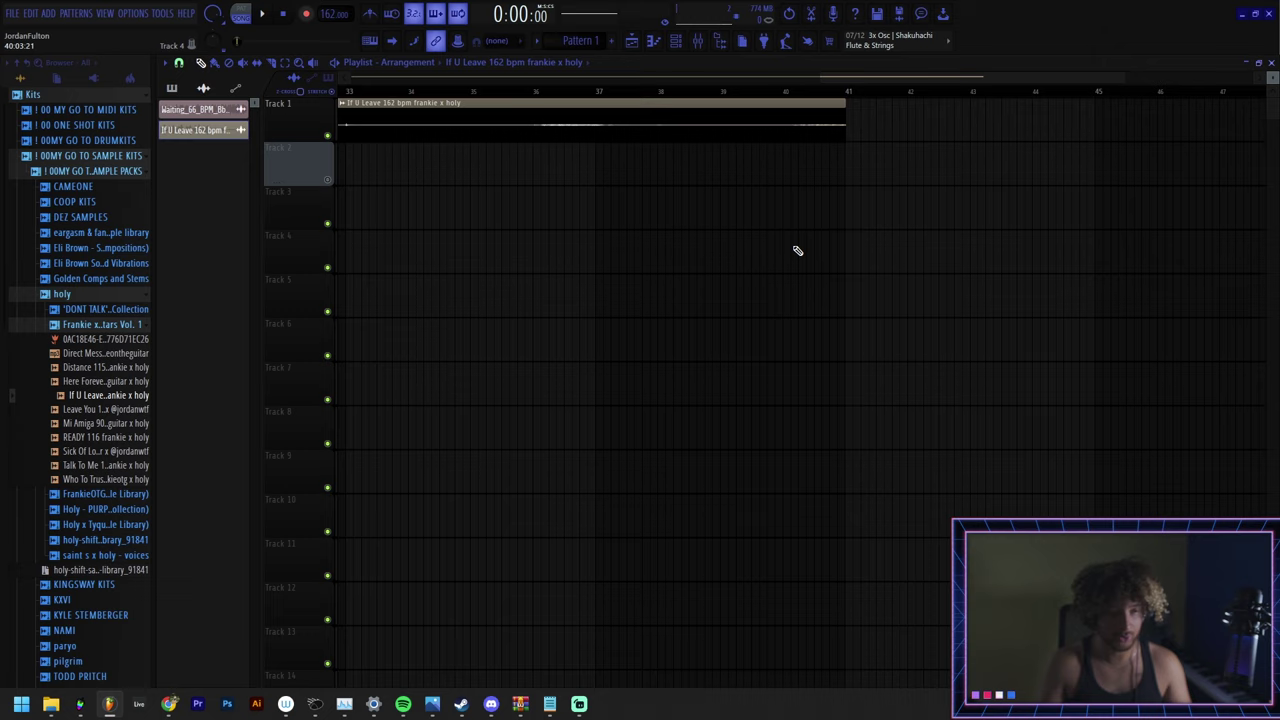
pyautogui.scroll(-2, 797, 251)
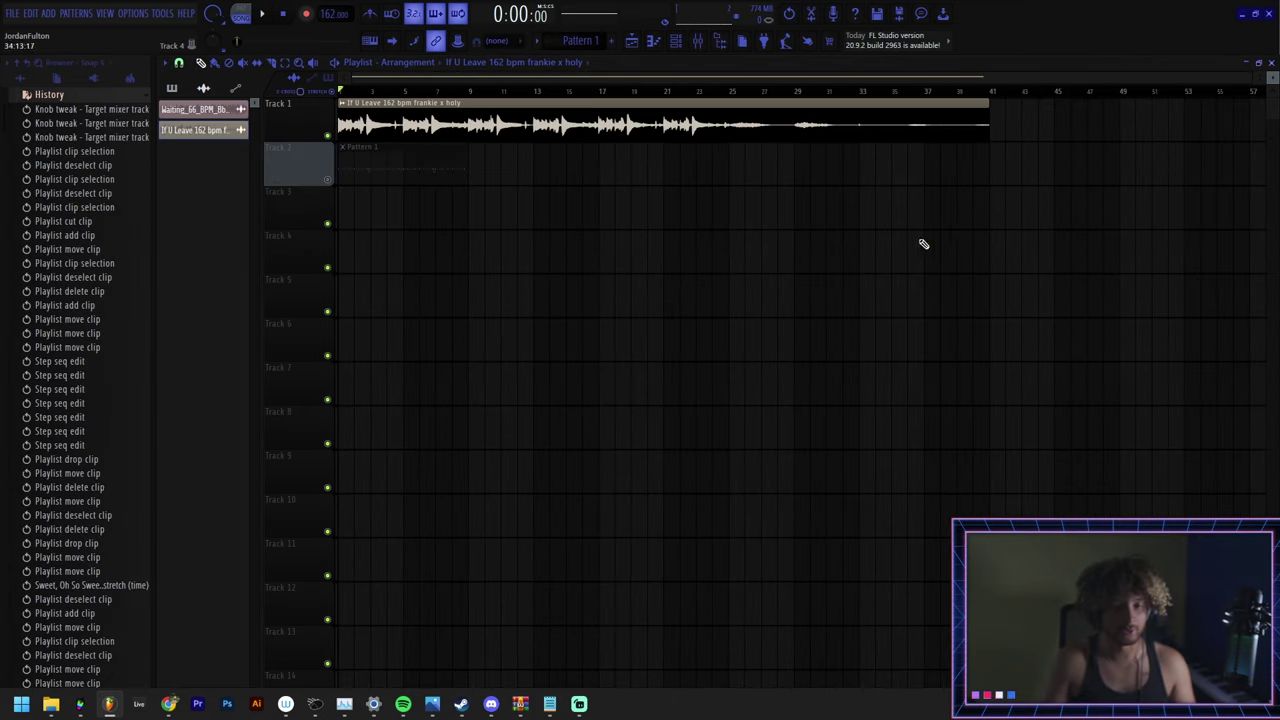
# - Shorten the slight overshoot at the clip's end so that it sits exactly on the bar 41 line
pyautogui.scroll(-2, 1054, 178)
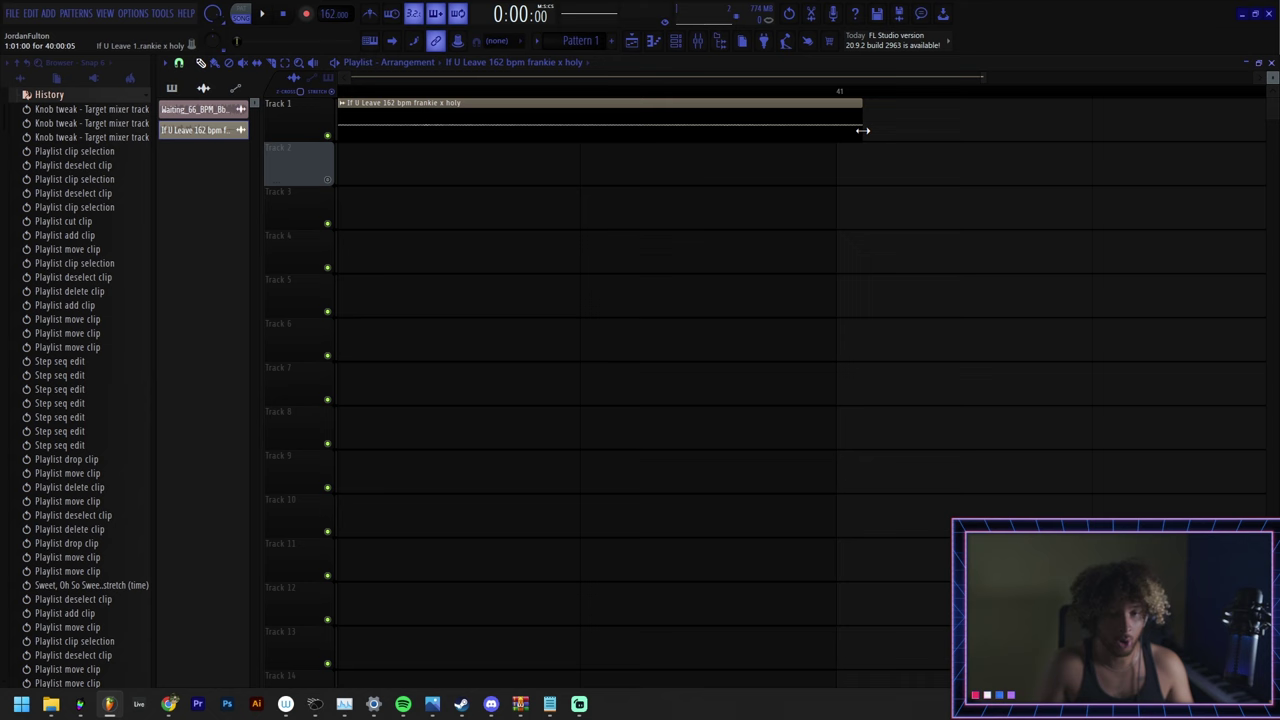
pyautogui.moveTo(862, 128); pyautogui.dragTo(839, 128)
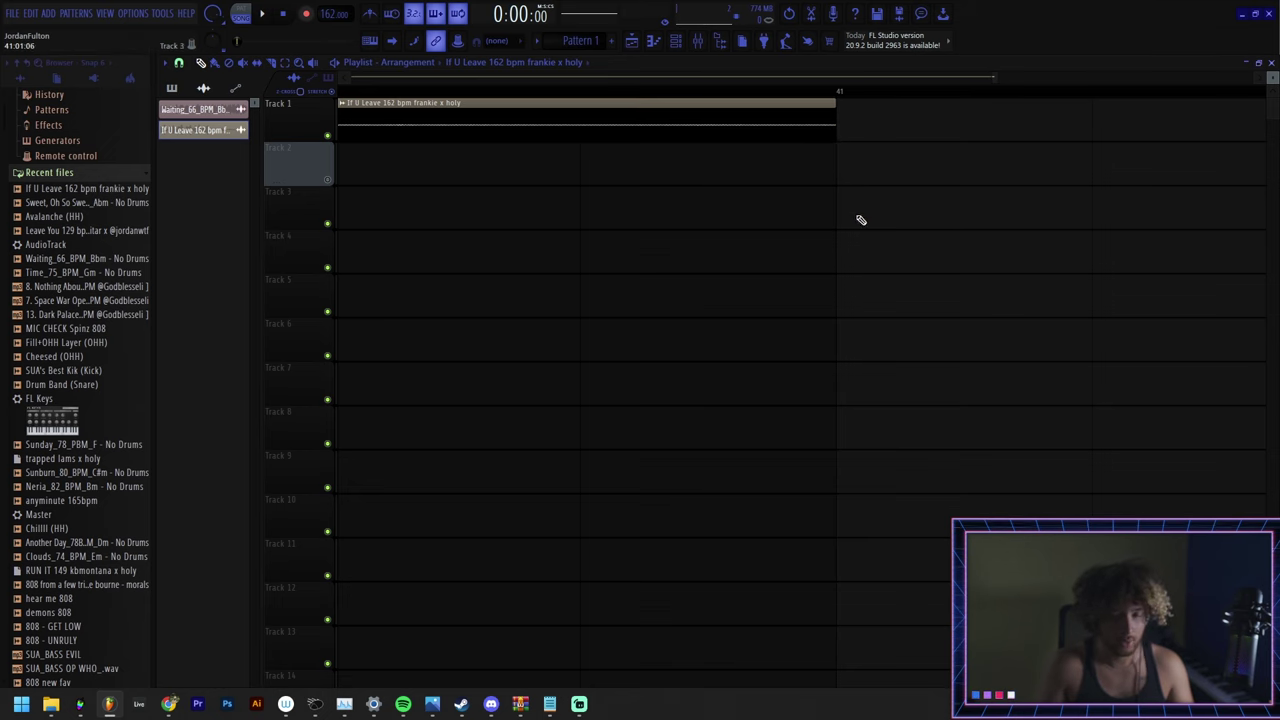
pyautogui.scroll(4, 780, 240)
pyautogui.scroll(4, 1114, 190)
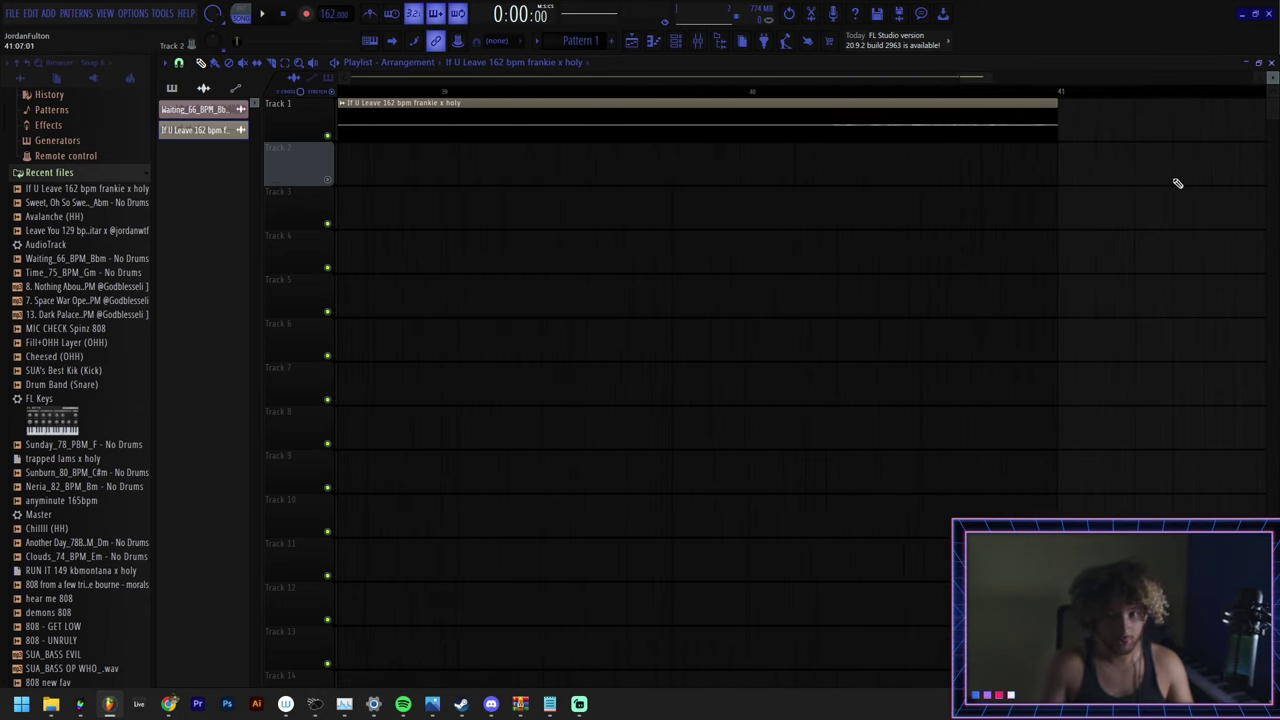
pyautogui.scroll(-6, 590, 170)
# - Open the sample's channel settings, then play it while changing the project tempo to 190 BPM
pyautogui.doubleClick(460, 120)
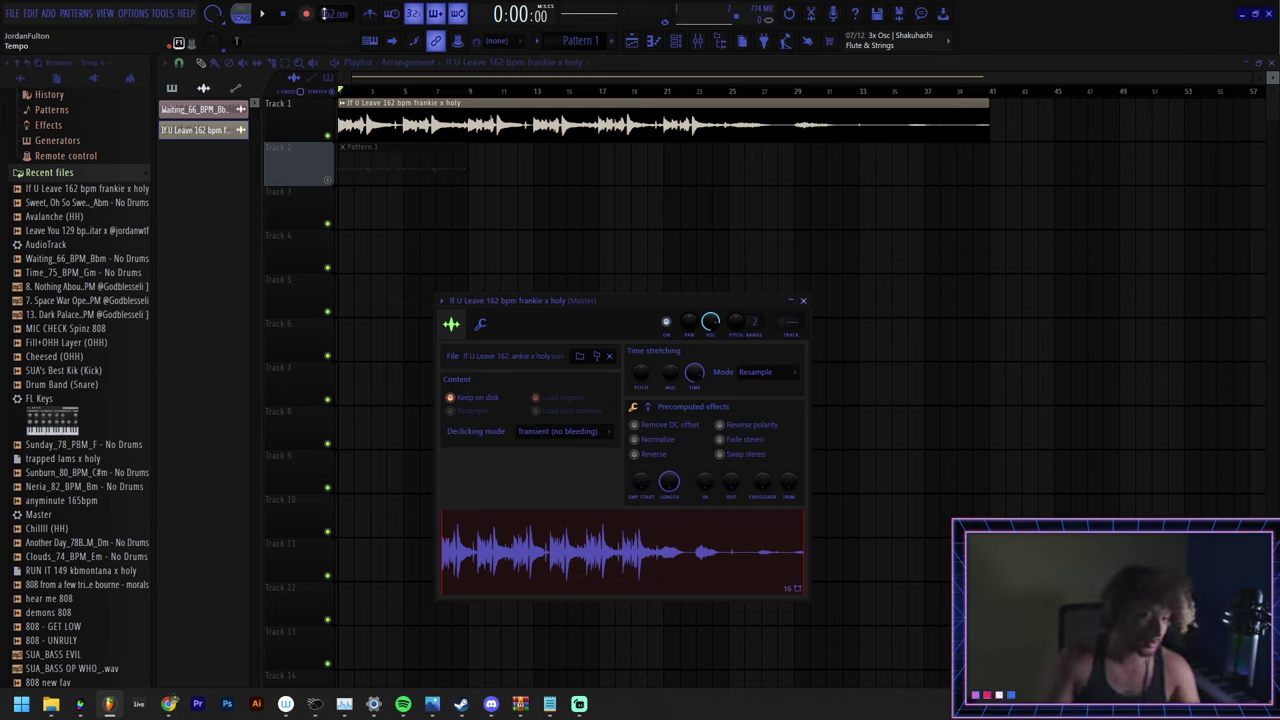
pyautogui.press('space')
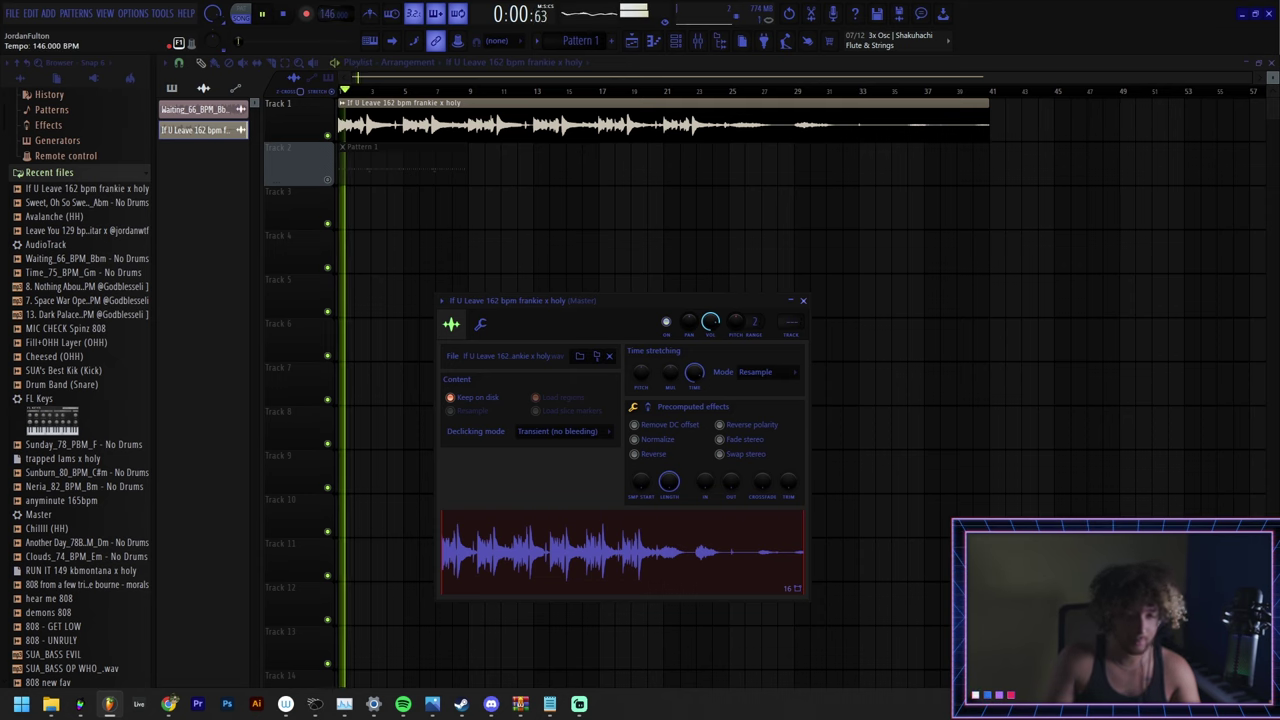
pyautogui.moveTo(333, 14); pyautogui.dragTo(328, 2)
pyautogui.scroll(19, 330, 13)
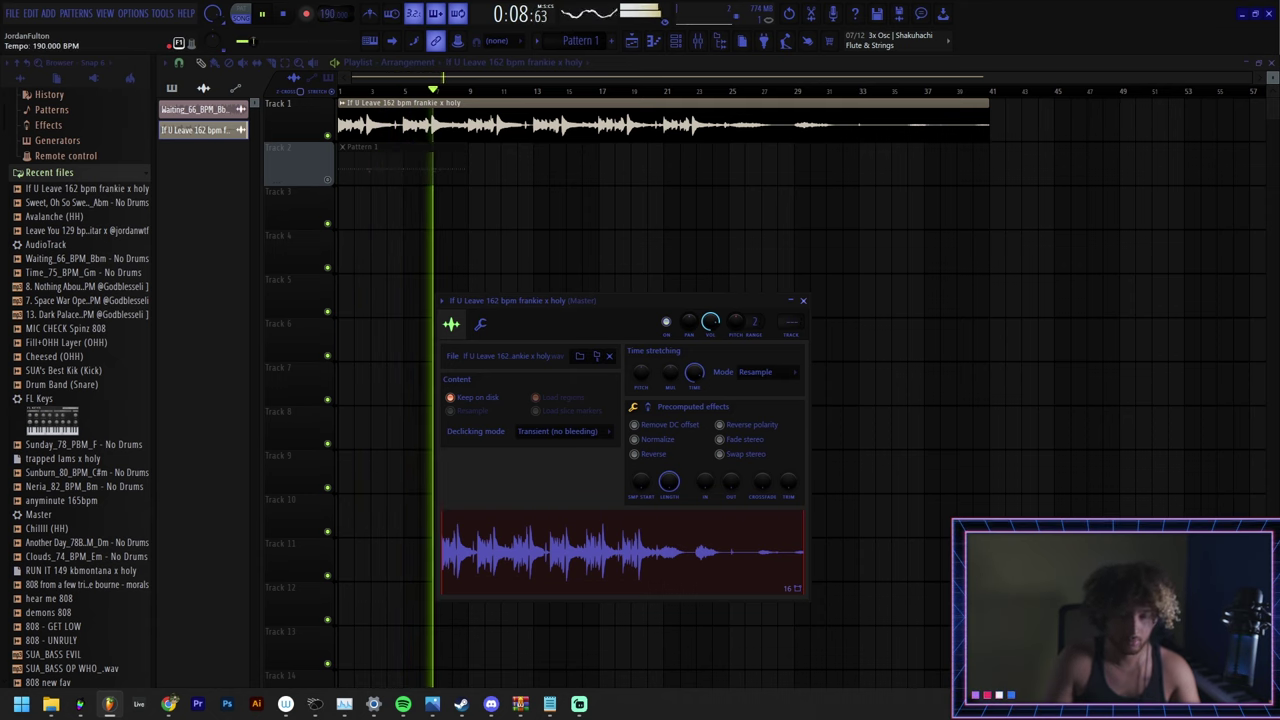
pyautogui.press('space')
# - Choose the Auto time-stretching mode for the sample and close its channel settings
pyautogui.click(771, 372)
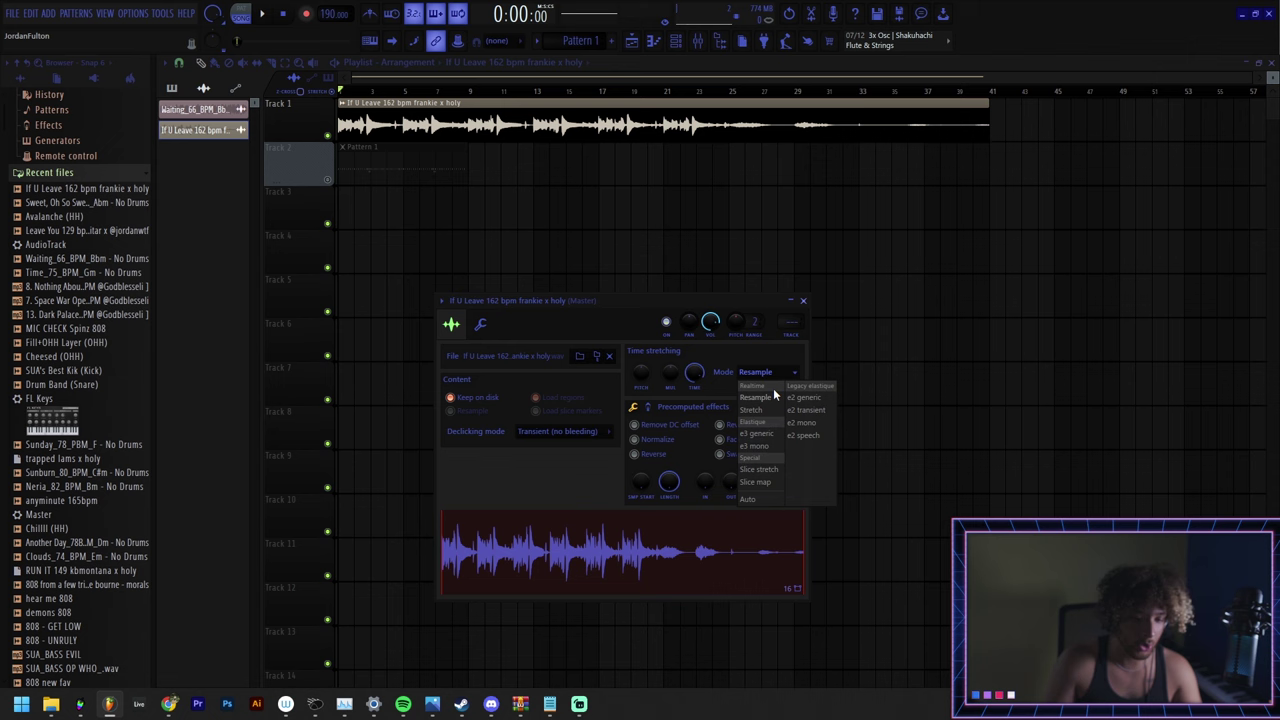
pyautogui.click(770, 502)
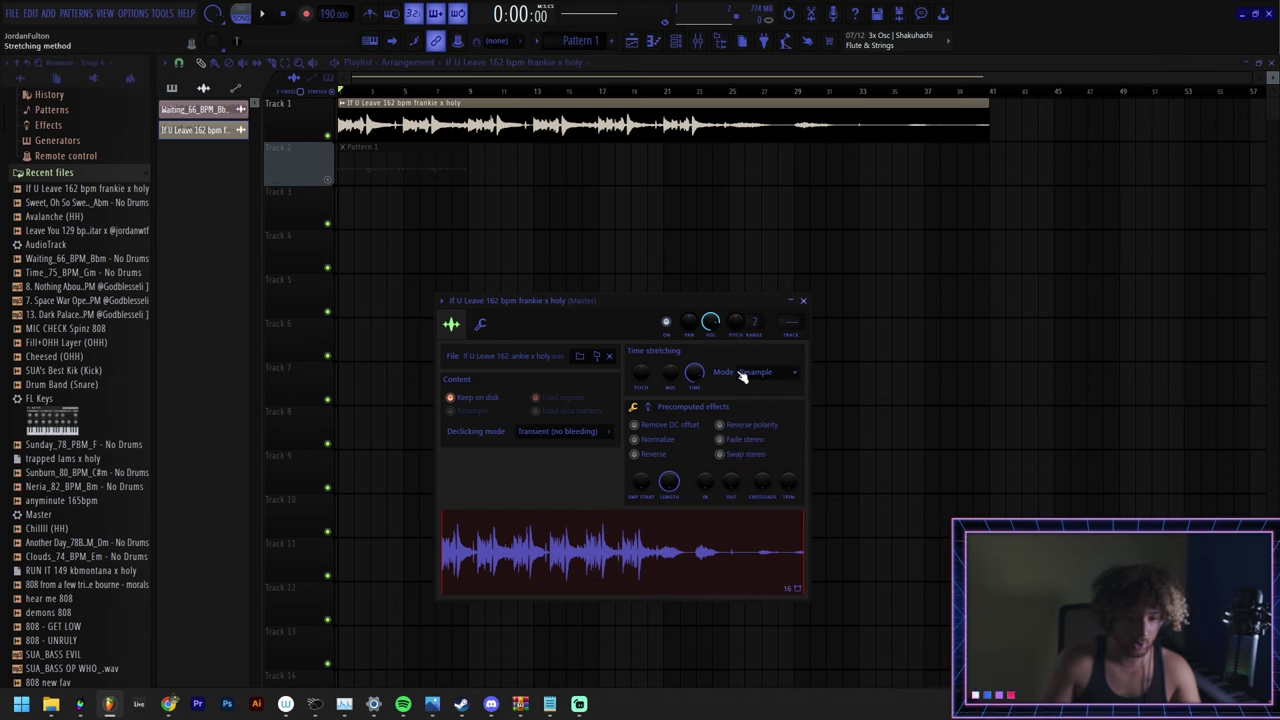
pyautogui.click(760, 372)
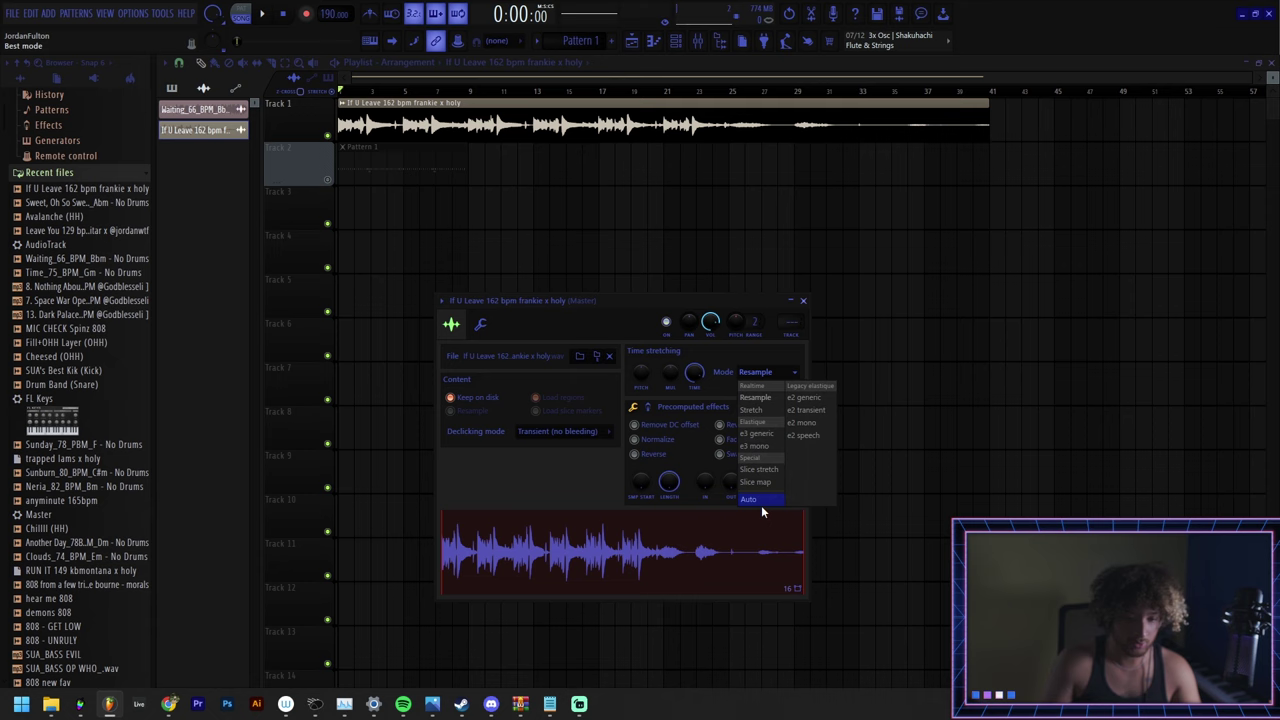
pyautogui.click(803, 300)
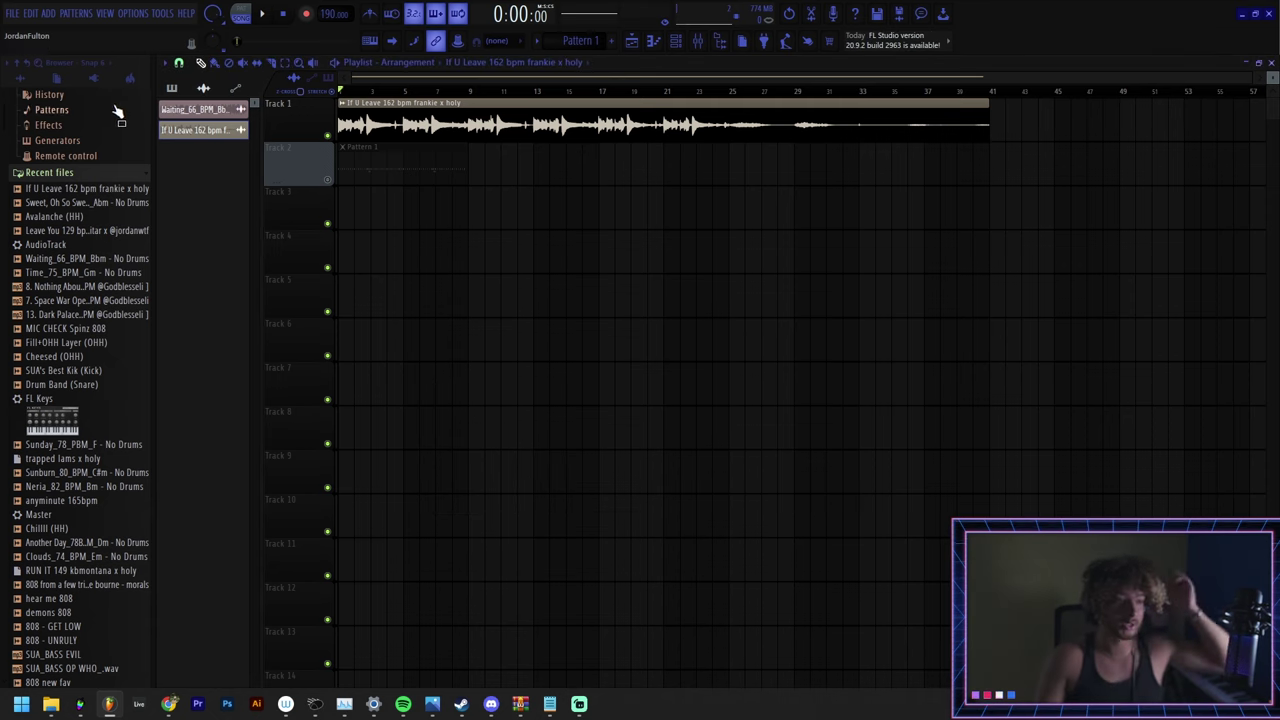
# - Select the Track 1 clip and play its quiet tail from around bar 39
pyautogui.keyDown('ctrl'); pyautogui.click(846, 121); pyautogui.keyUp('ctrl')
pyautogui.moveTo(910, 93); pyautogui.dragTo(858, 92)
pyautogui.click(968, 92)
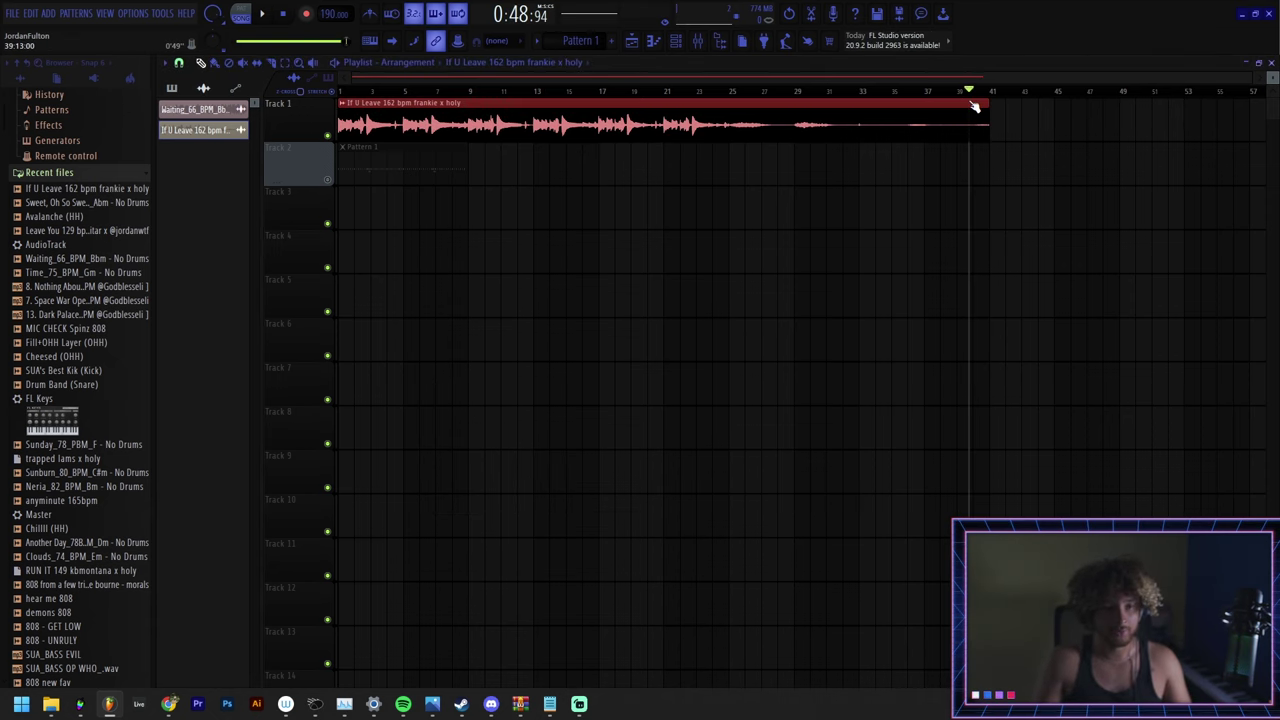
pyautogui.moveTo(1066, 134); pyautogui.dragTo(863, 126)
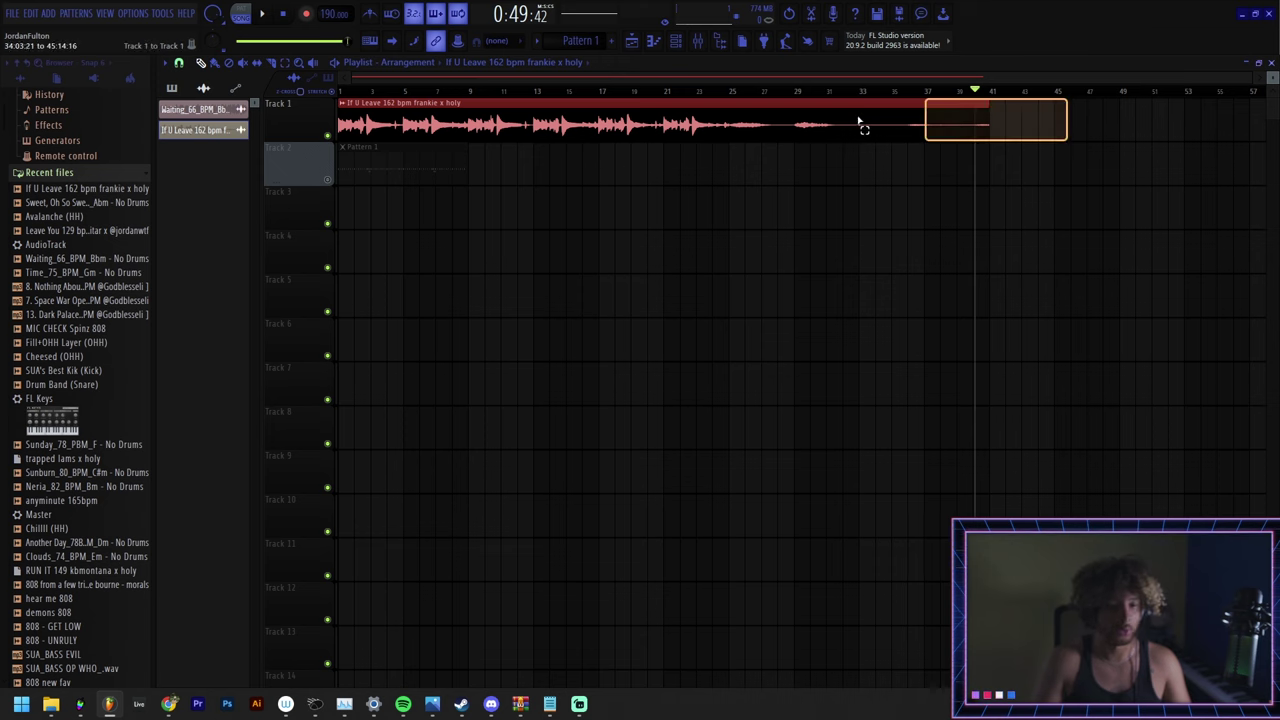
pyautogui.keyDown('ctrl'); pyautogui.click(723, 174); pyautogui.keyUp('ctrl')
# - Slice the Track 1 clip at bar 25 and cut the start of its tail into several pieces between bars 25 and 28
pyautogui.scroll(2, 718, 197)
pyautogui.scroll(-3, 740, 210)
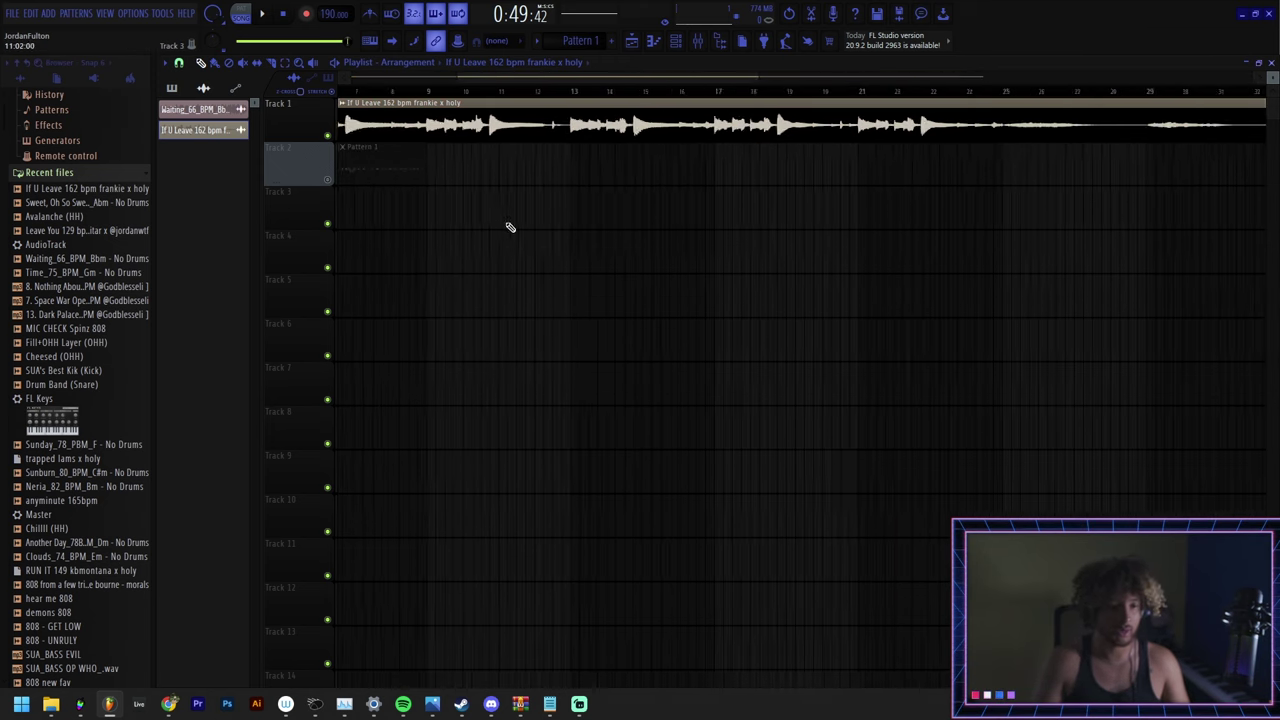
pyautogui.scroll(3, 857, 214)
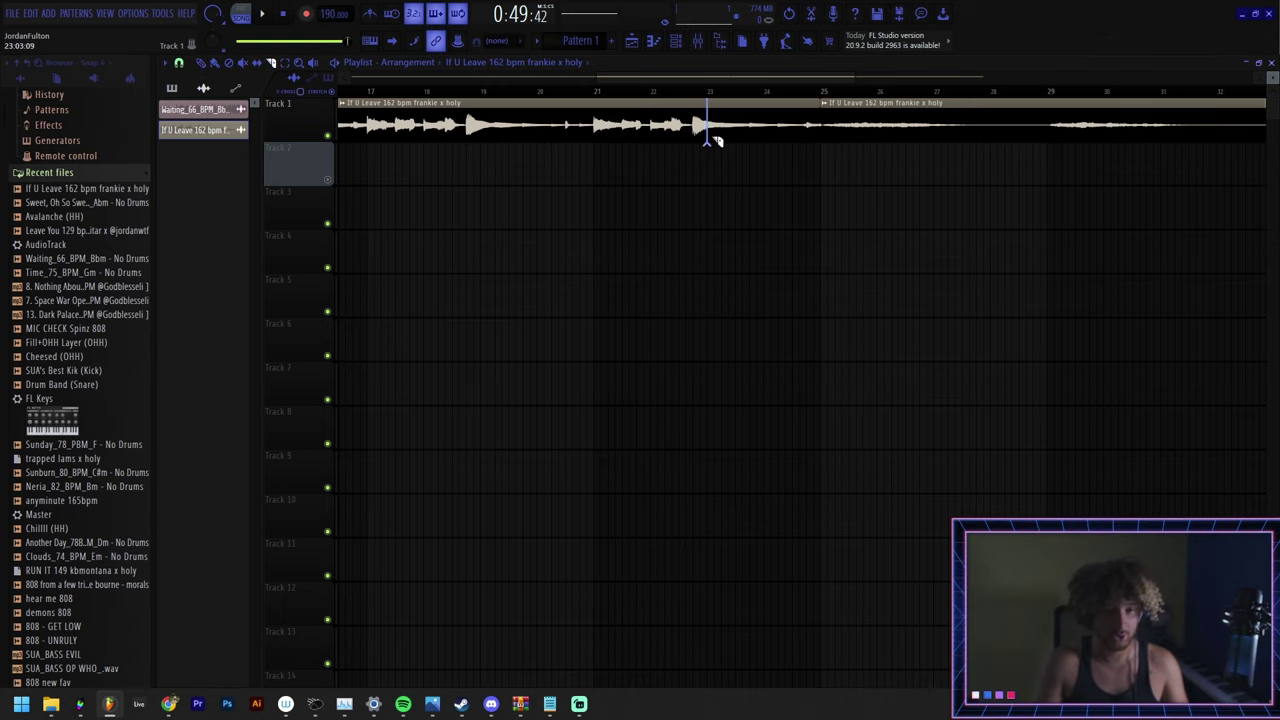
pyautogui.scroll(2, 1057, 300)
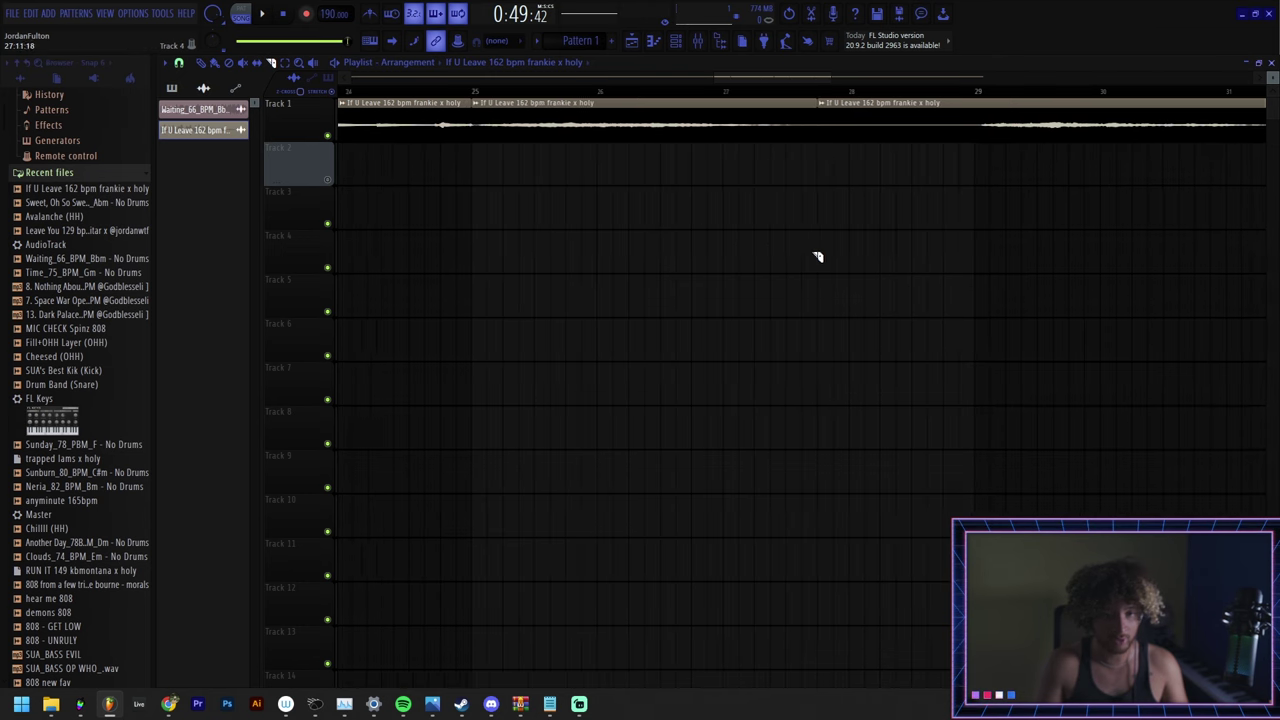
pyautogui.scroll(-1, 820, 200)
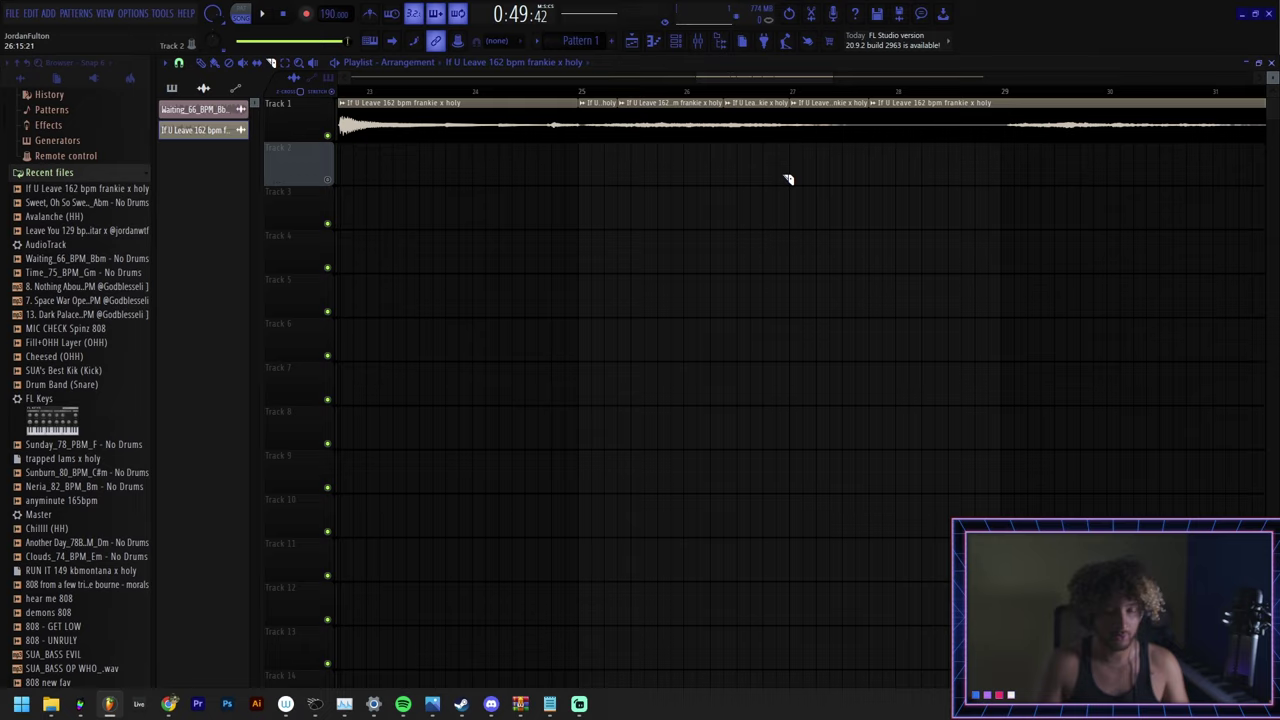
# - Select all the clip slices after bar 25 on Track 1 and delete them
pyautogui.scroll(-5, 787, 179)
pyautogui.click(201, 63)
pyautogui.moveTo(1150, 129); pyautogui.dragTo(802, 130)
pyautogui.keyDown('ctrl'); pyautogui.click(1160, 180); pyautogui.keyUp('ctrl')
pyautogui.moveTo(1196, 138); pyautogui.dragTo(792, 136)
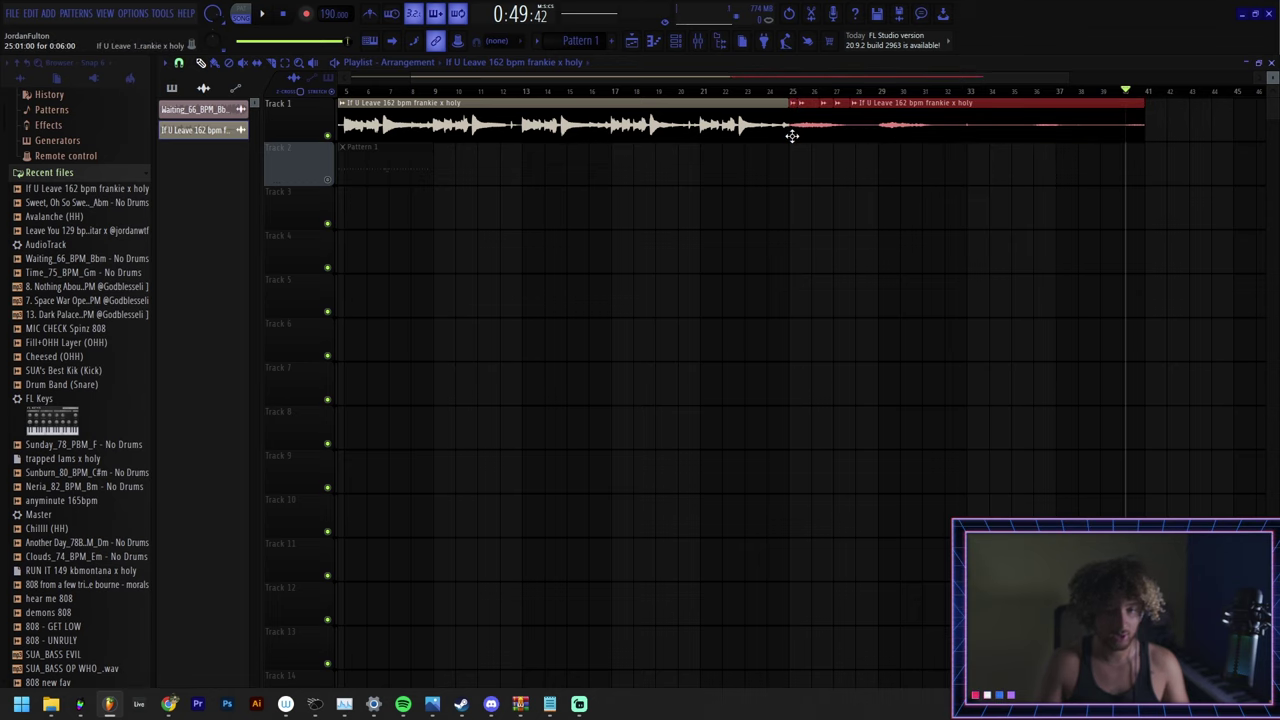
pyautogui.press('Delete')
pyautogui.hotkey('ctrl', 'z')
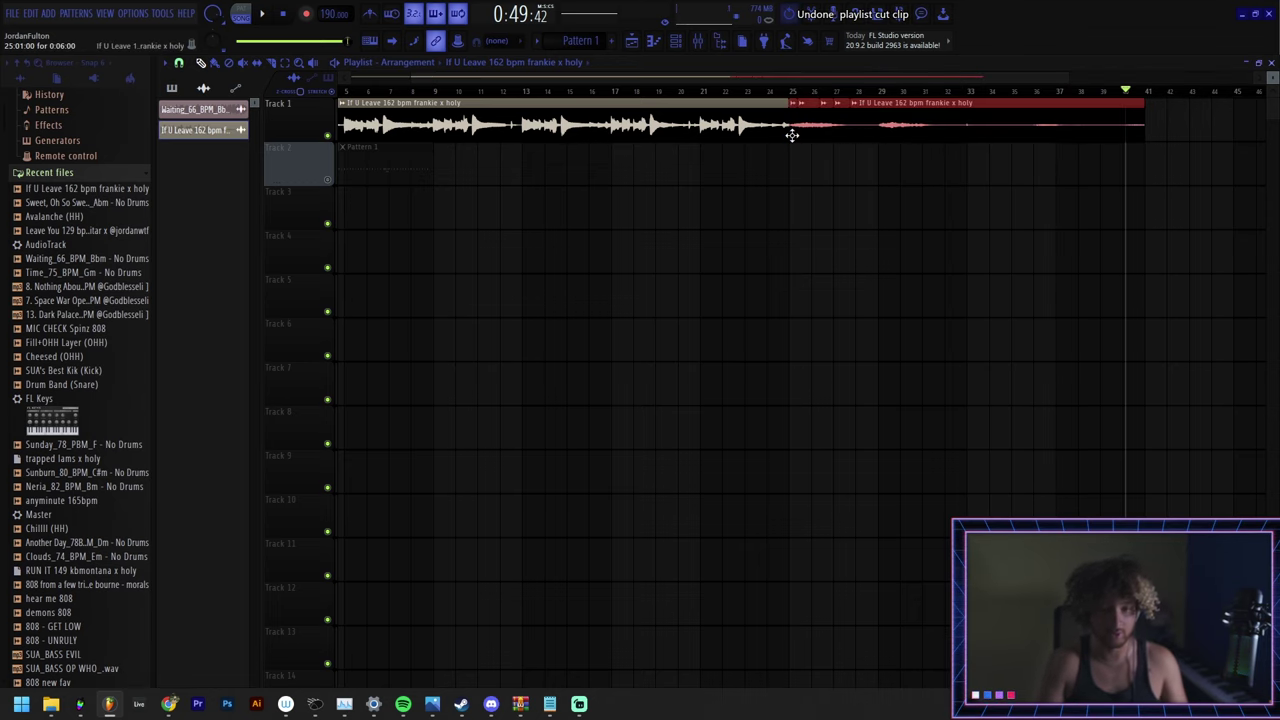
pyautogui.press('Delete')
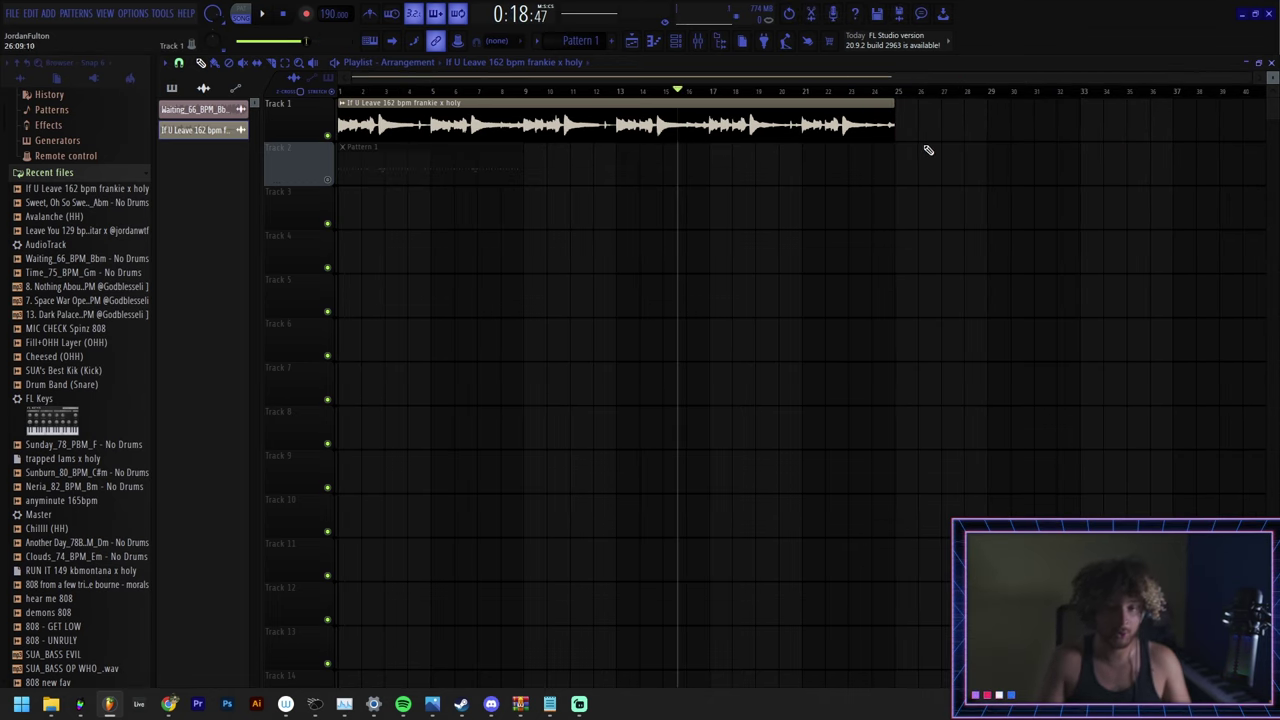
# - Select the bar 1 to 25 range and duplicate the trimmed clip repeatedly along Track 1
pyautogui.moveTo(976, 156); pyautogui.dragTo(640, 125)
pyautogui.moveTo(981, 176); pyautogui.dragTo(677, 126)
pyautogui.rightClick(948, 218)
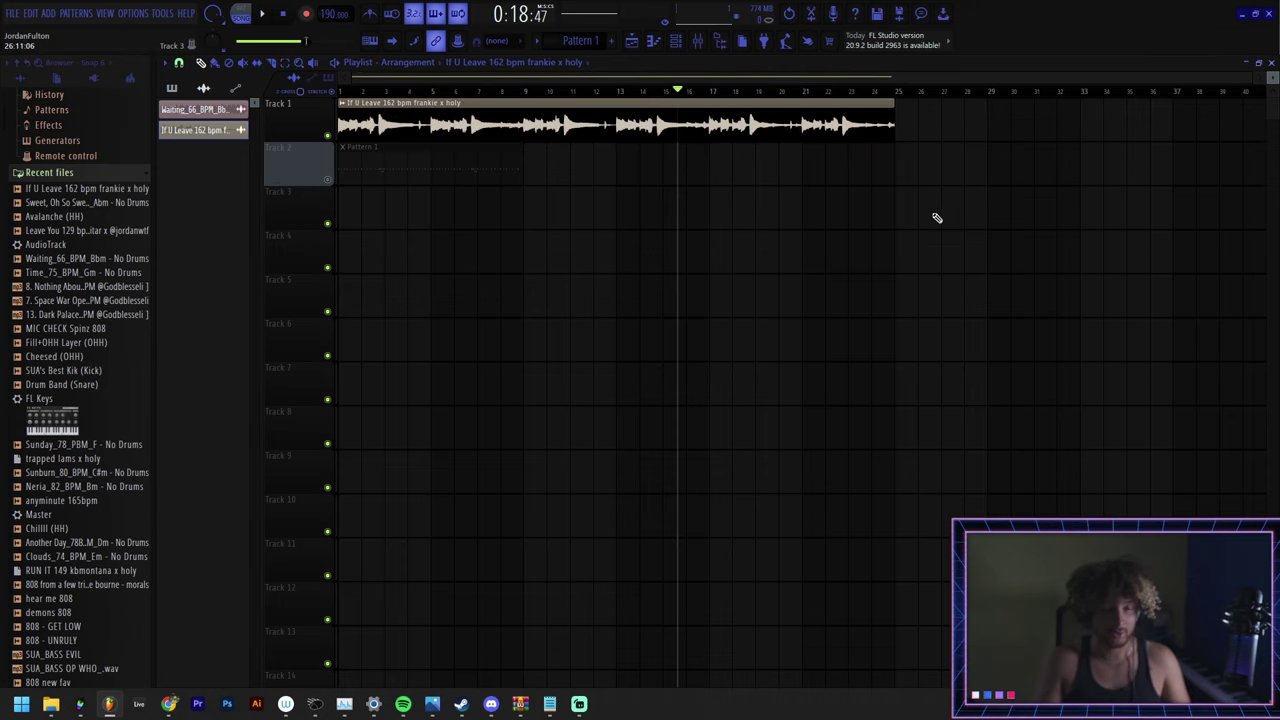
pyautogui.hotkey('ctrl', 'a')
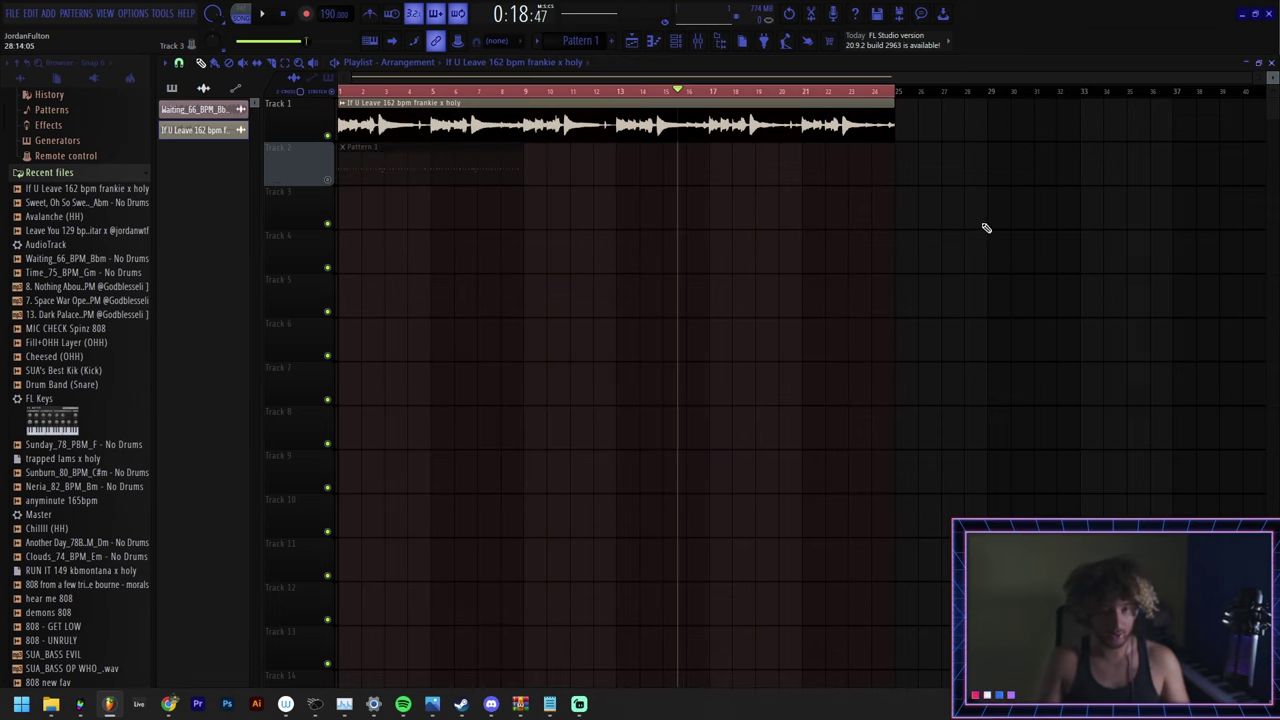
pyautogui.hotkey('ctrl', 'b')
pyautogui.hotkey('ctrl', 'b')
pyautogui.hotkey('ctrl', 'b')
pyautogui.hotkey('ctrl', 'b')
pyautogui.hotkey('ctrl', 'b')
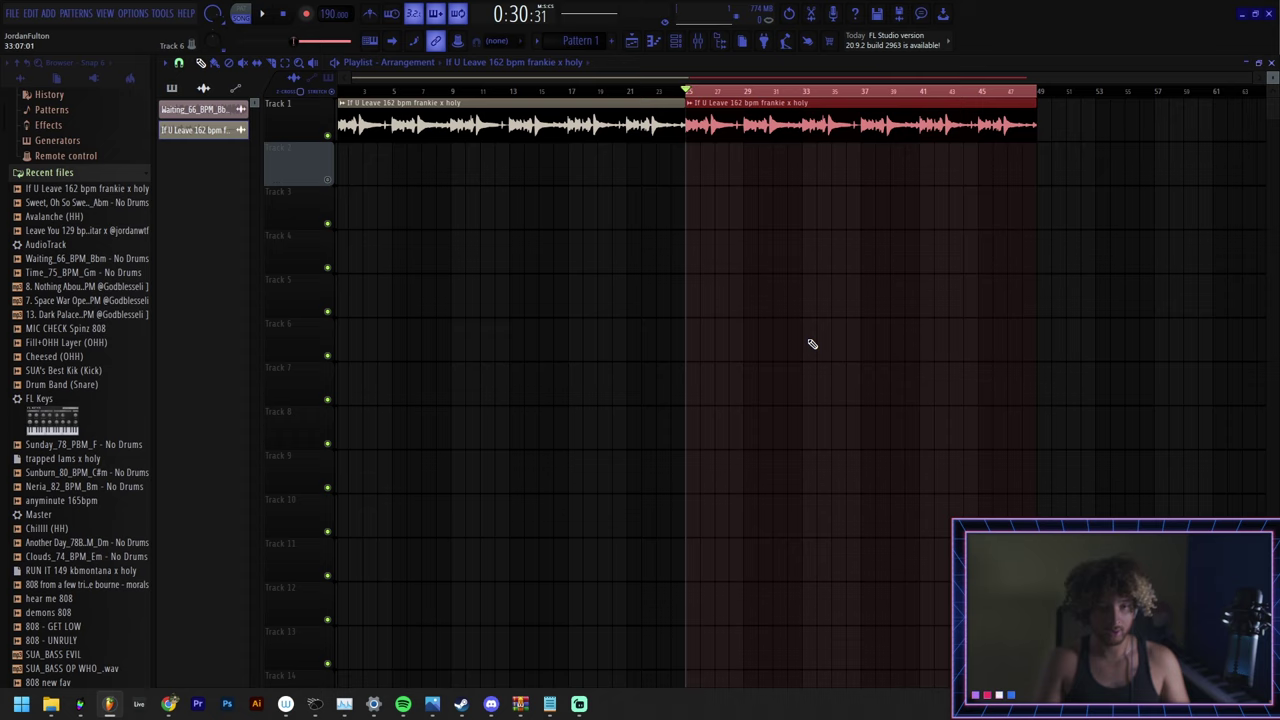
pyautogui.hotkey('ctrl', 'b')
pyautogui.hotkey('ctrl', 'b')
pyautogui.hotkey('ctrl', 'b')
pyautogui.hotkey('ctrl', 'b')
pyautogui.hotkey('ctrl', 'b')
pyautogui.hotkey('ctrl', 'b')
pyautogui.hotkey('ctrl', 'b')
pyautogui.hotkey('ctrl', 'b')
pyautogui.hotkey('ctrl', 'b')
pyautogui.hotkey('ctrl', 'b')
pyautogui.hotkey('ctrl', 'b')
pyautogui.hotkey('ctrl', 'b')
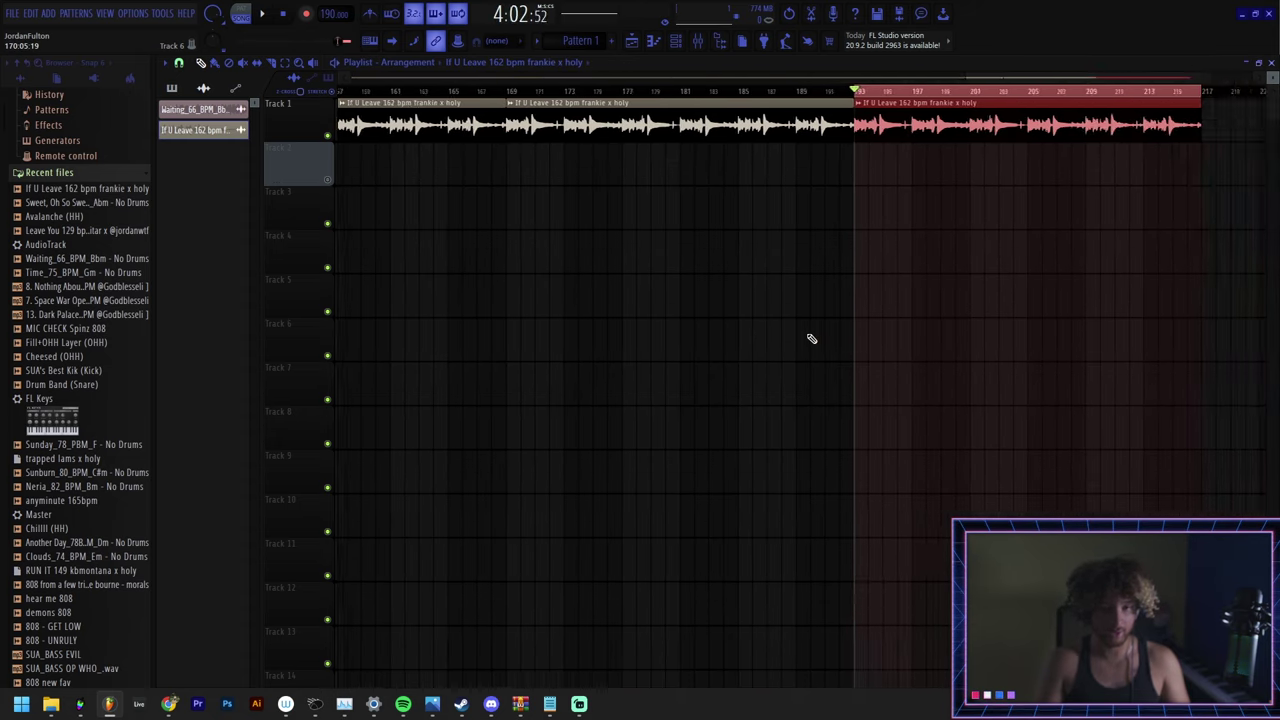
# - Undo the surplus duplicates until the clips on Track 1 end at bar 73
pyautogui.hotkey('ctrl', 'z')
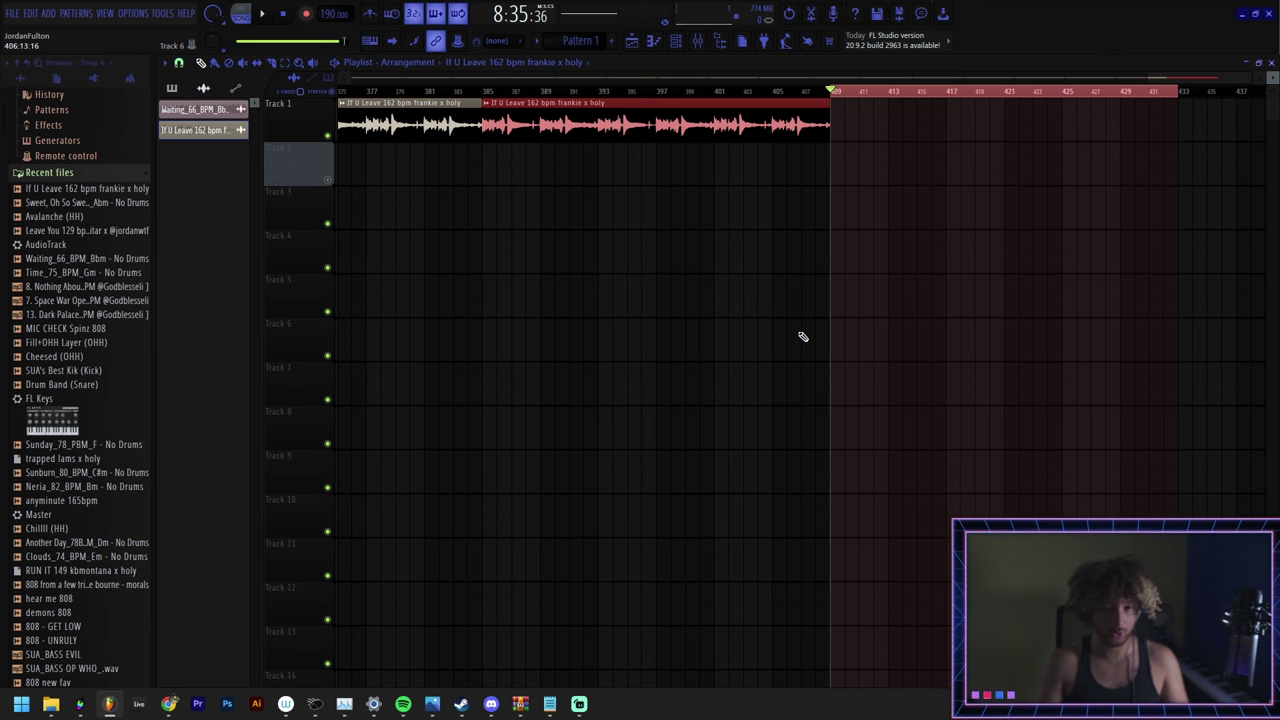
pyautogui.hotkey('ctrl', 'alt', 'z')
pyautogui.scroll(-5, 820, 338)
pyautogui.hotkey('ctrl', 'alt', 'z')
pyautogui.hotkey('ctrl', 'alt', 'z')
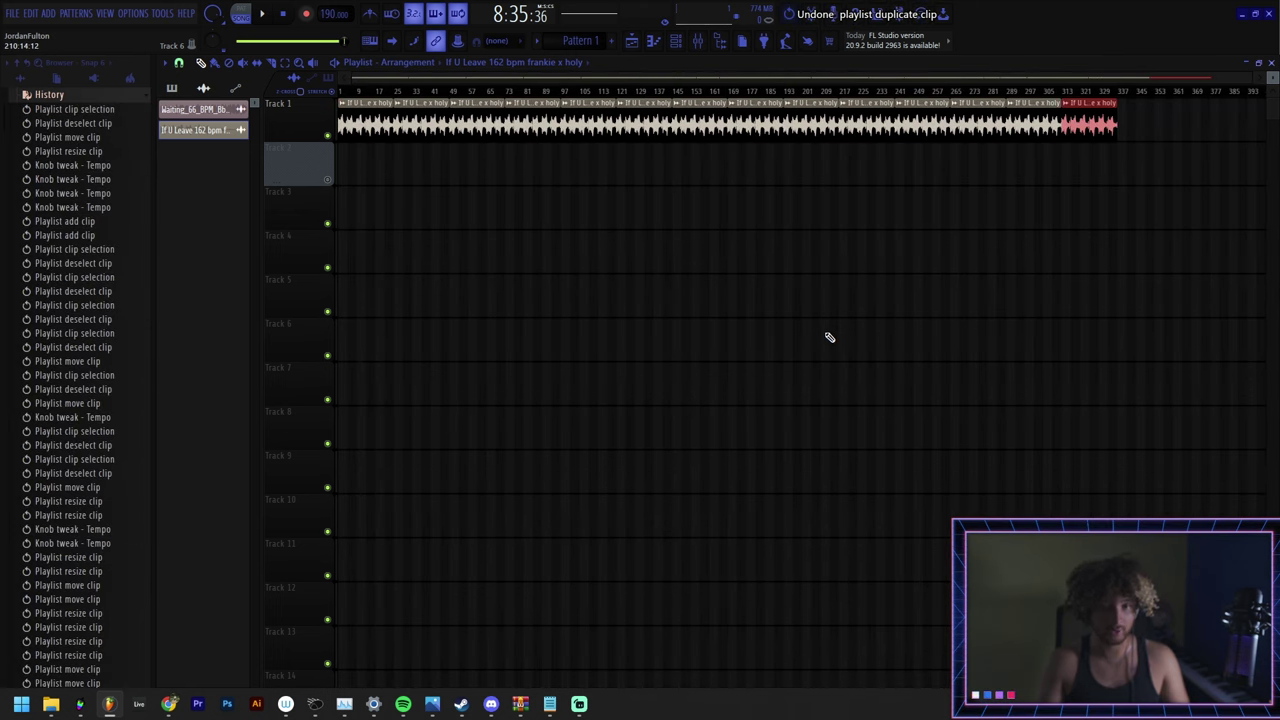
pyautogui.hotkey('ctrl', 'alt', 'z')
pyautogui.hotkey('ctrl', 'alt', 'z')
pyautogui.hotkey('ctrl', 'alt', 'z')
pyautogui.hotkey('ctrl', 'alt', 'z')
pyautogui.hotkey('ctrl', 'alt', 'z')
pyautogui.hotkey('ctrl', 'alt', 'z')
pyautogui.hotkey('ctrl', 'alt', 'z')
pyautogui.hotkey('ctrl', 'alt', 'z')
pyautogui.hotkey('ctrl', 'alt', 'z')
pyautogui.hotkey('ctrl', 'alt', 'z')
pyautogui.hotkey('ctrl', 'alt', 'z')
pyautogui.hotkey('ctrl', 'alt', 'z')
pyautogui.hotkey('ctrl', 'alt', 'z')
pyautogui.hotkey('ctrl', 'alt', 'z')
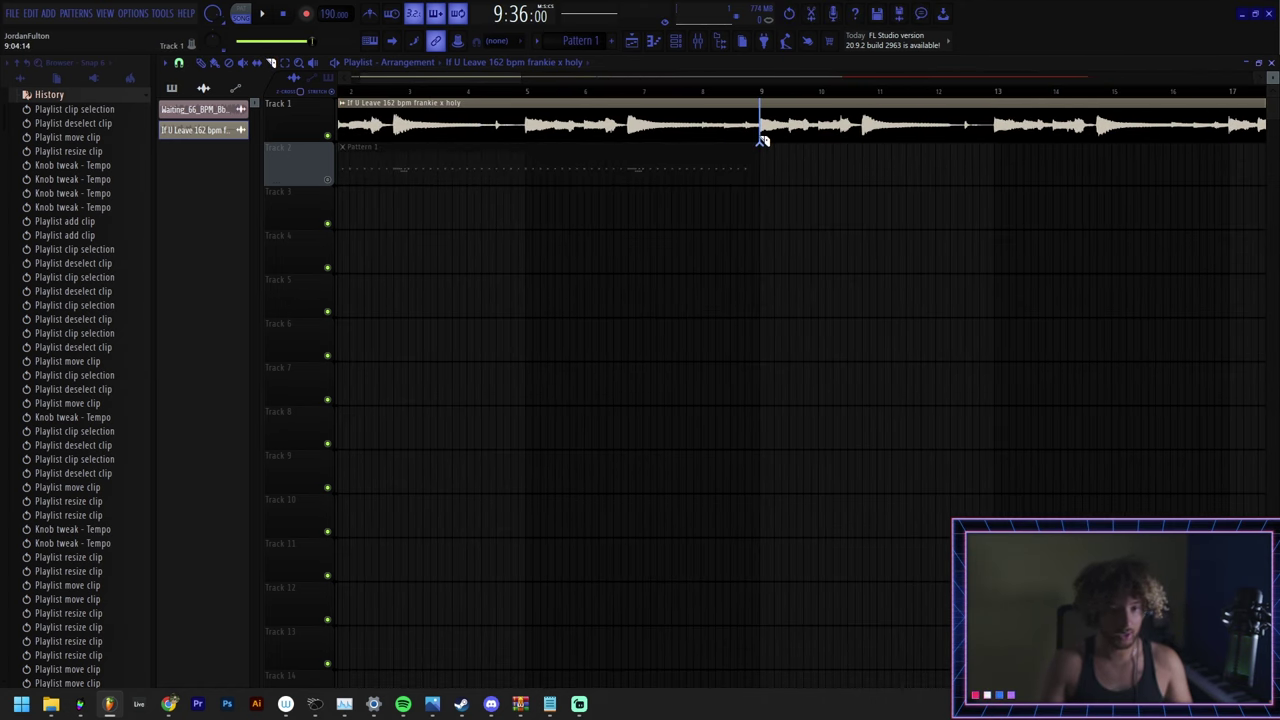
# - Try slicing the Track 1 clip at the bar 9 line and undo the extra cuts around it
pyautogui.click(762, 140)
pyautogui.scroll(5, 790, 160)
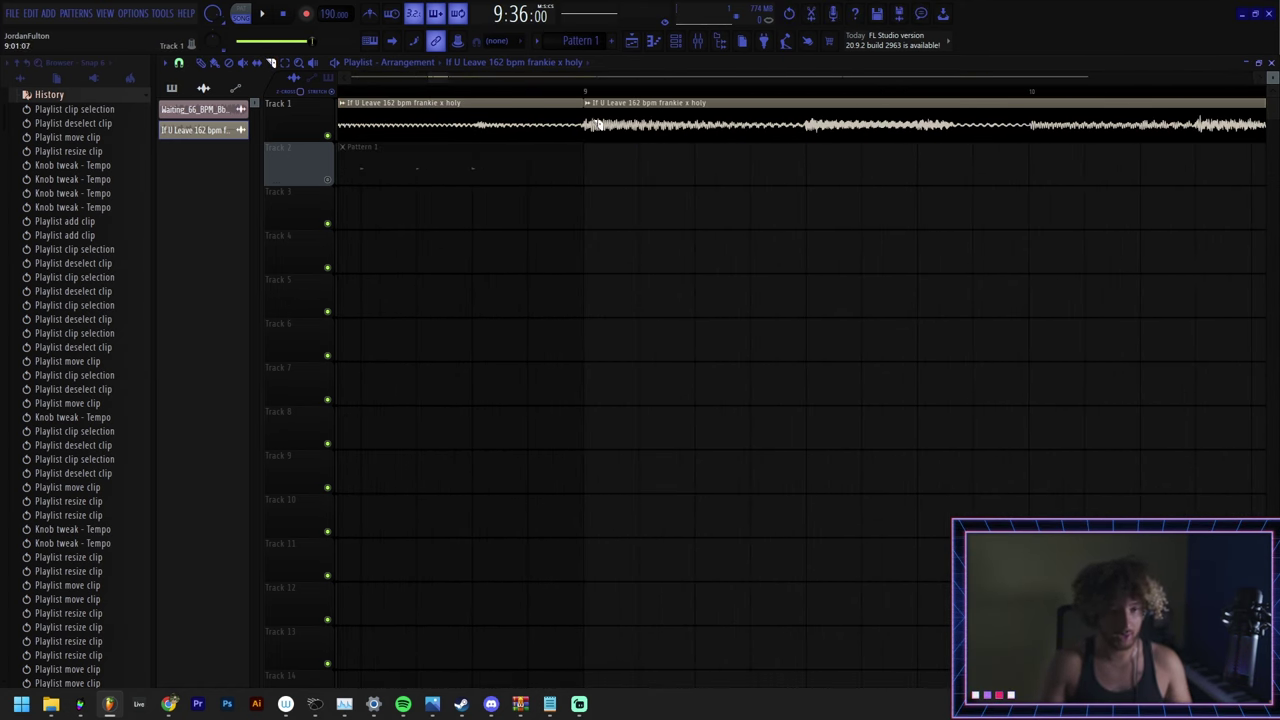
pyautogui.hotkey('ctrl', 'z')
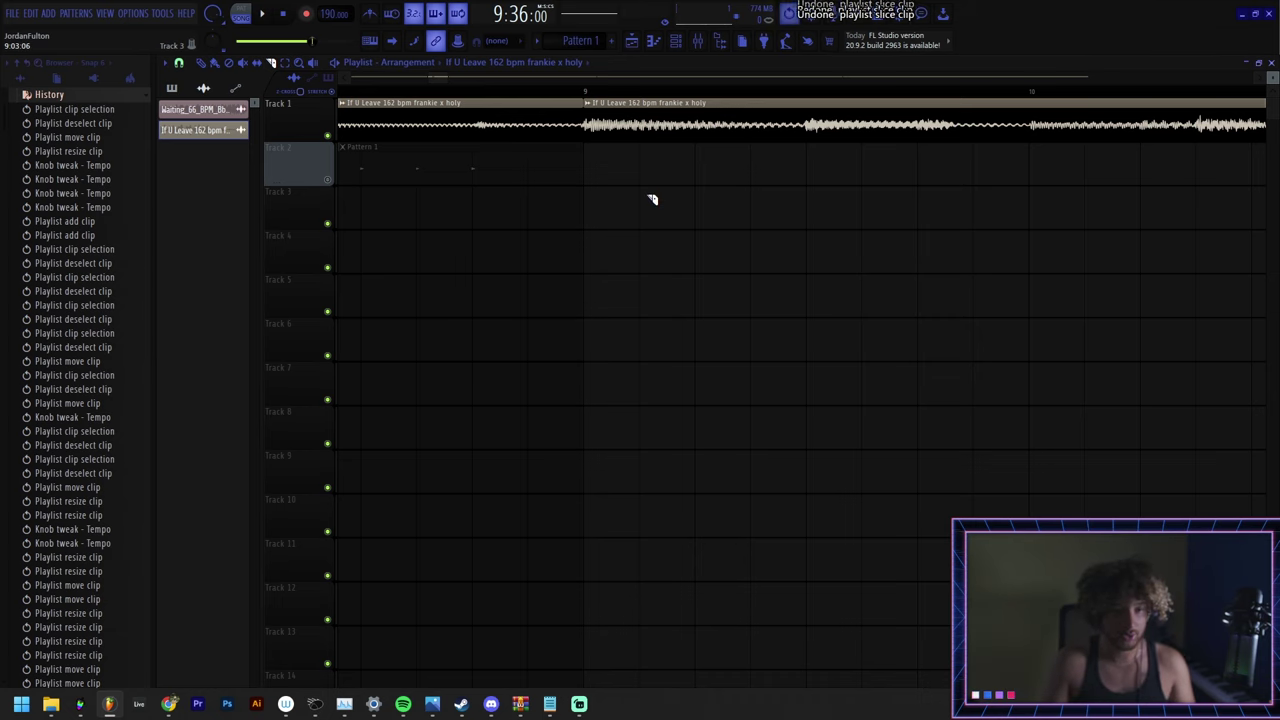
# - Try slicing the Track 1 clip at several closely spaced points between bars 7 and 11
pyautogui.scroll(1, 572, 213)
pyautogui.scroll(3, 620, 190)
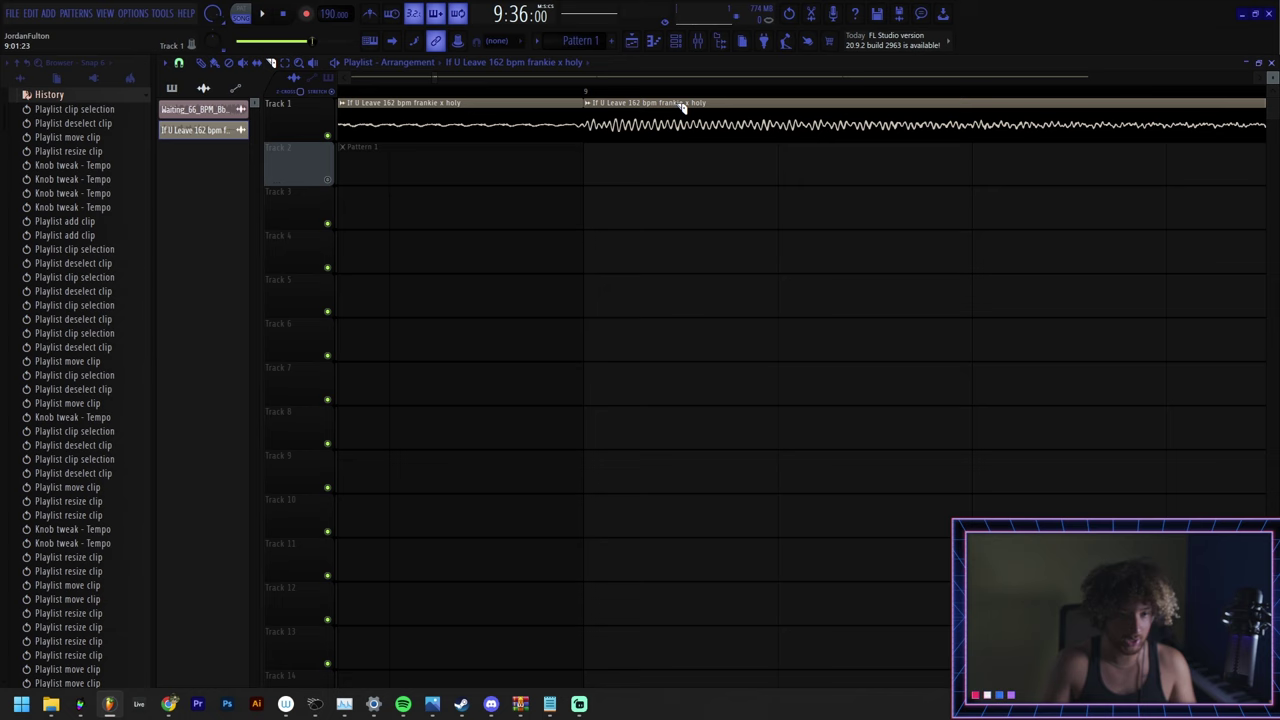
pyautogui.moveTo(680, 210); pyautogui.dragTo(682, 214)
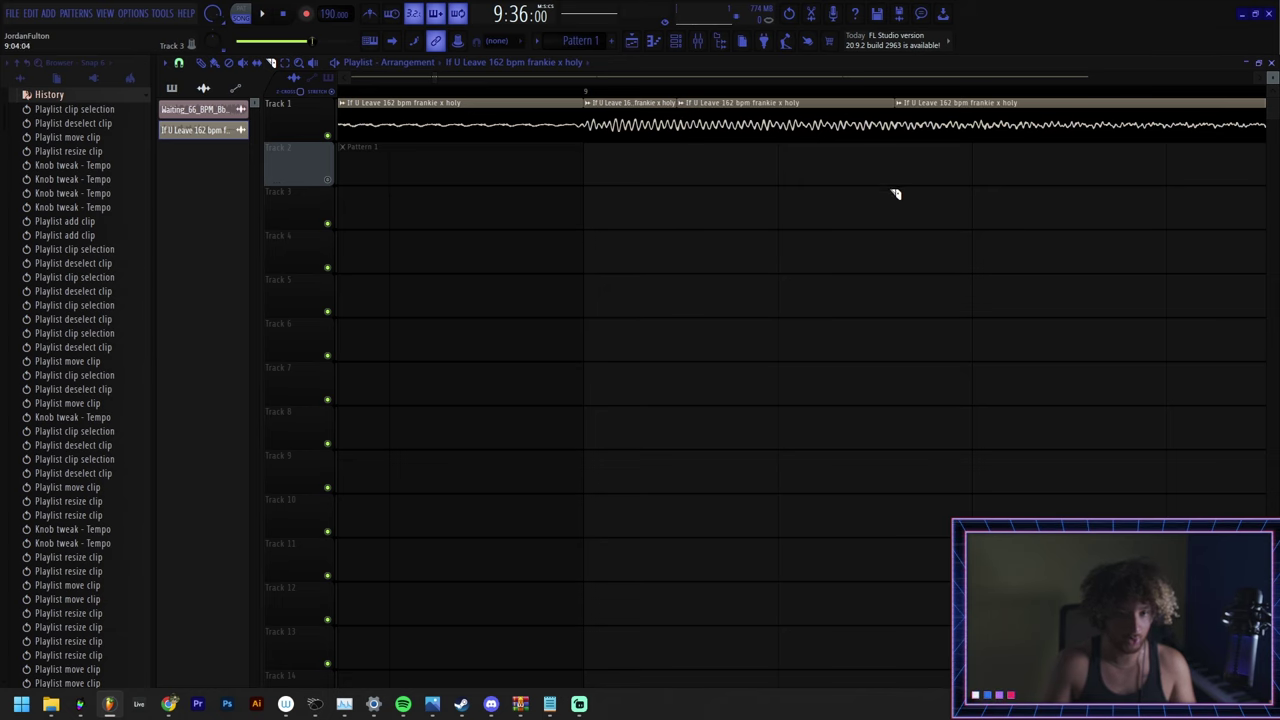
pyautogui.scroll(-4, 826, 326)
pyautogui.moveTo(868, 103); pyautogui.dragTo(684, 189)
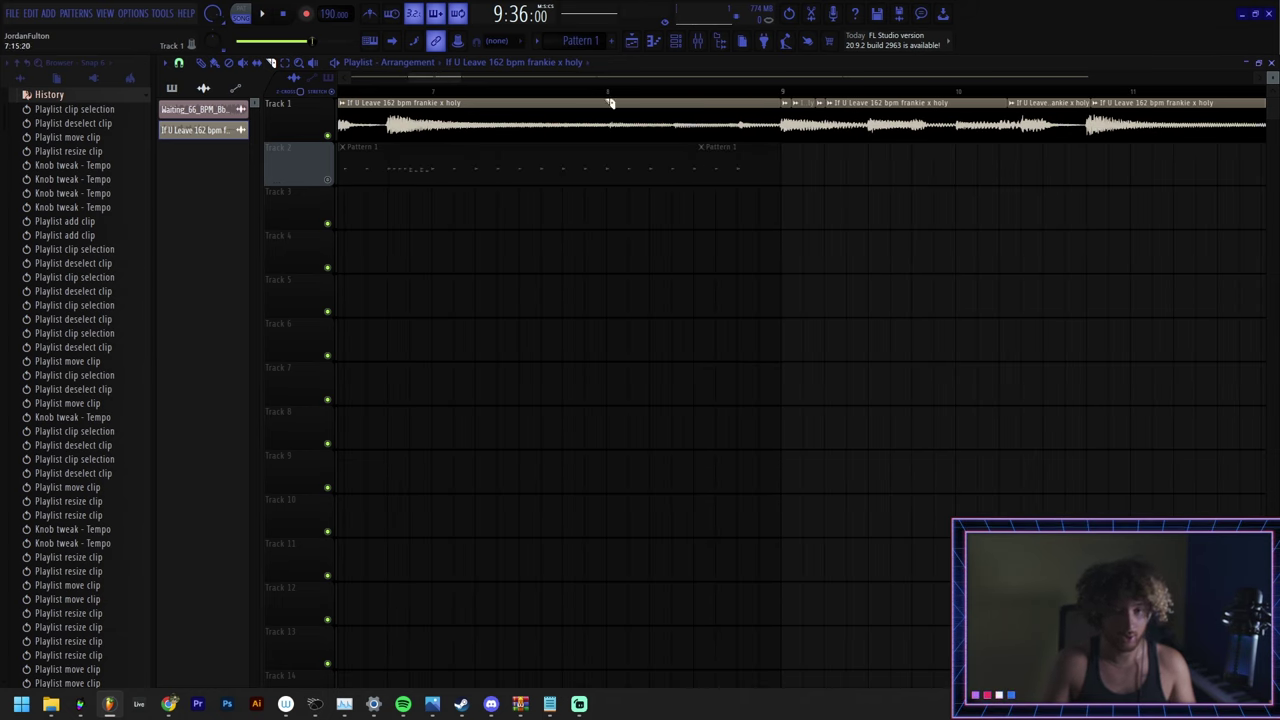
pyautogui.moveTo(602, 93); pyautogui.dragTo(522, 163)
pyautogui.moveTo(572, 112); pyautogui.dragTo(548, 127)
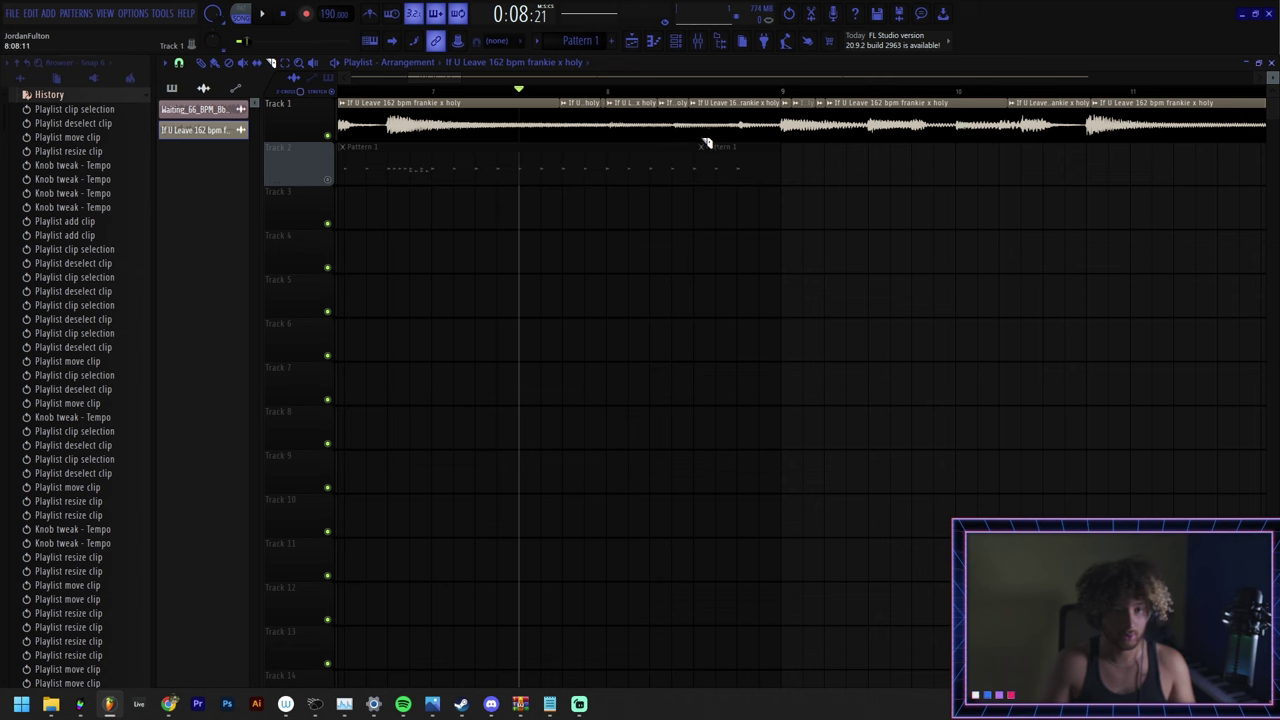
pyautogui.scroll(-10, 613, 249)
pyautogui.moveTo(1128, 100); pyautogui.dragTo(528, 145)
pyautogui.keyDown('ctrl'); pyautogui.click(688, 218); pyautogui.keyUp('ctrl')
pyautogui.scroll(-1, 510, 180)
# - Open the channel rack and set its channel display filter to All
pyautogui.press('F6')
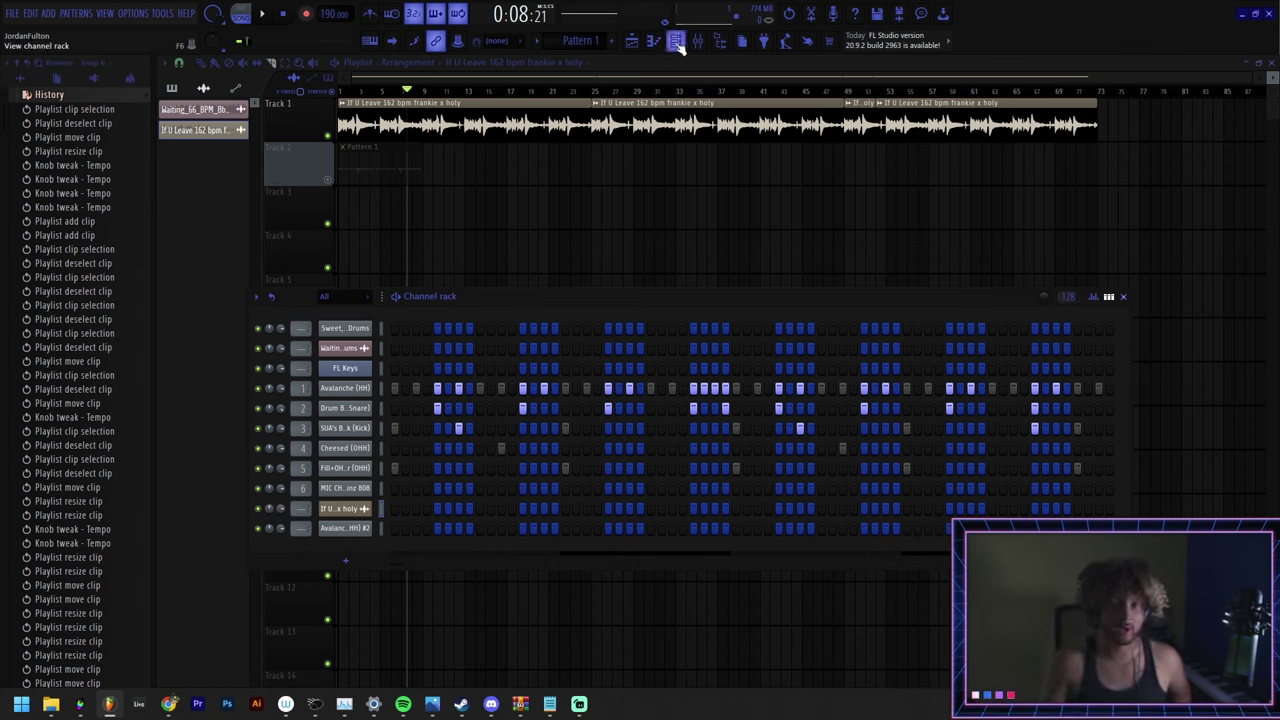
pyautogui.click(348, 297)
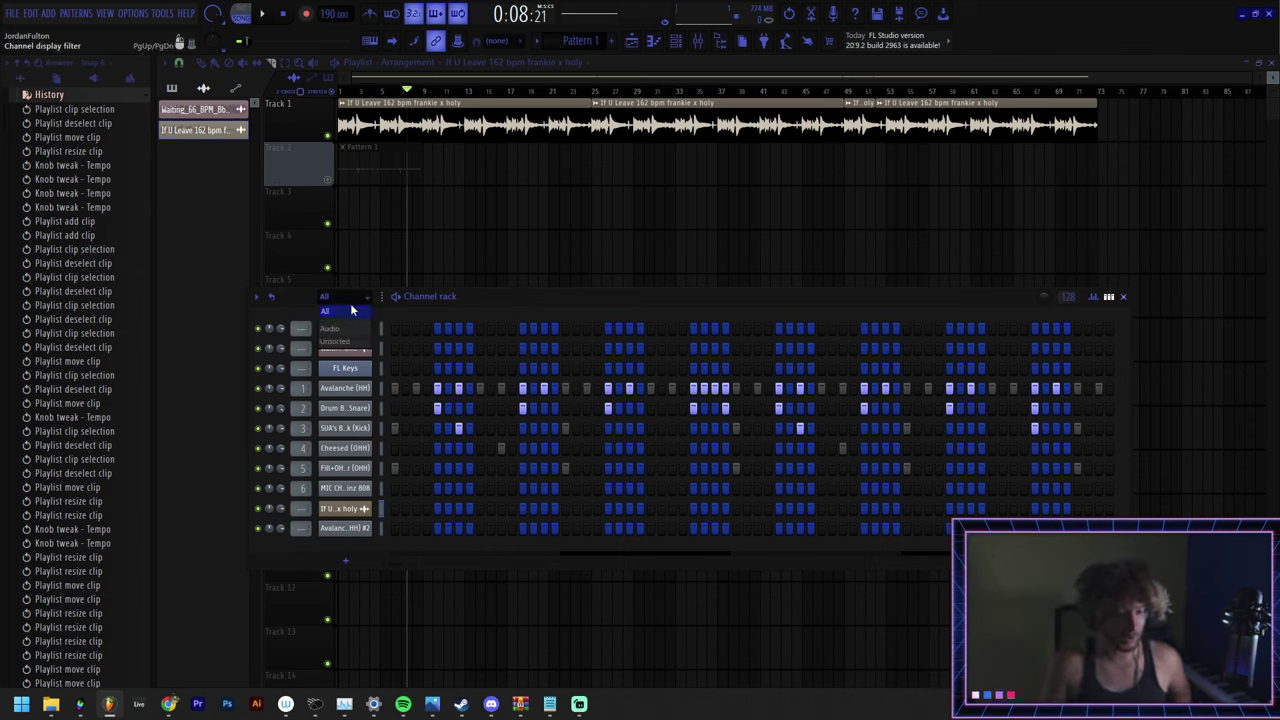
pyautogui.click(353, 311)
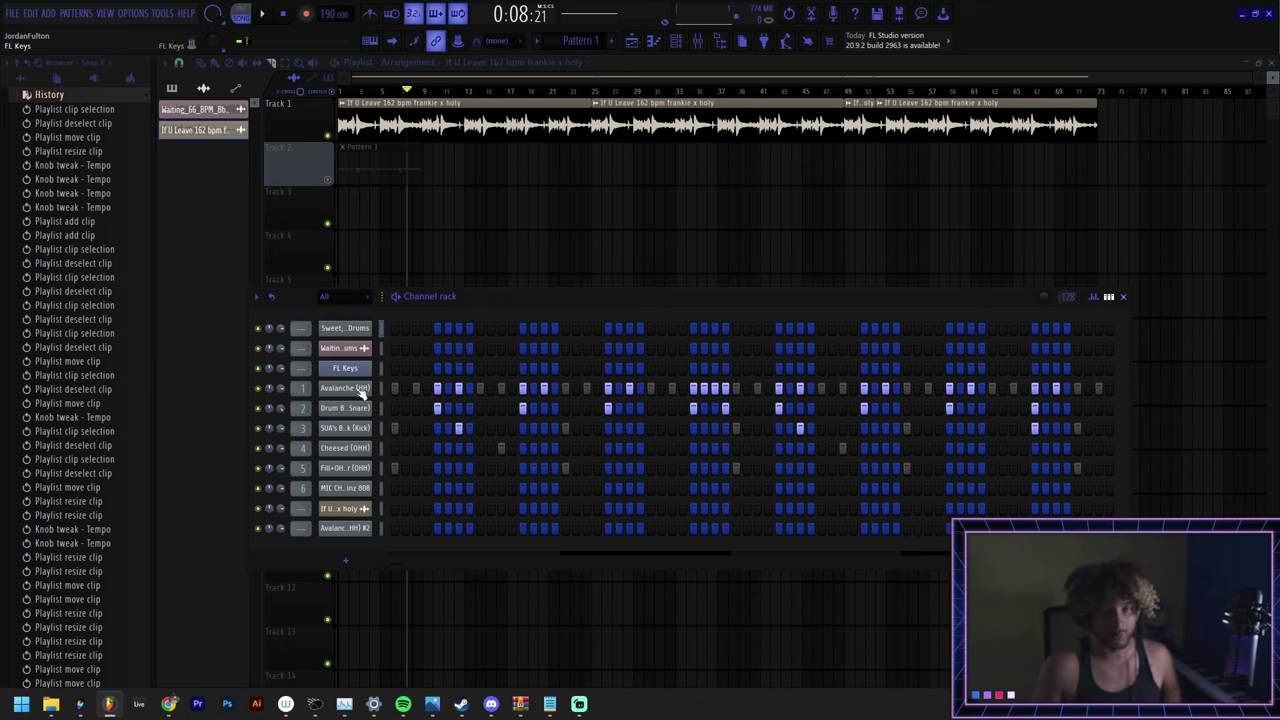
# - Browse the go-to drum kits to the Closed Hi Hats folder of the Holy - Feelings drum kit
pyautogui.click(127, 80)
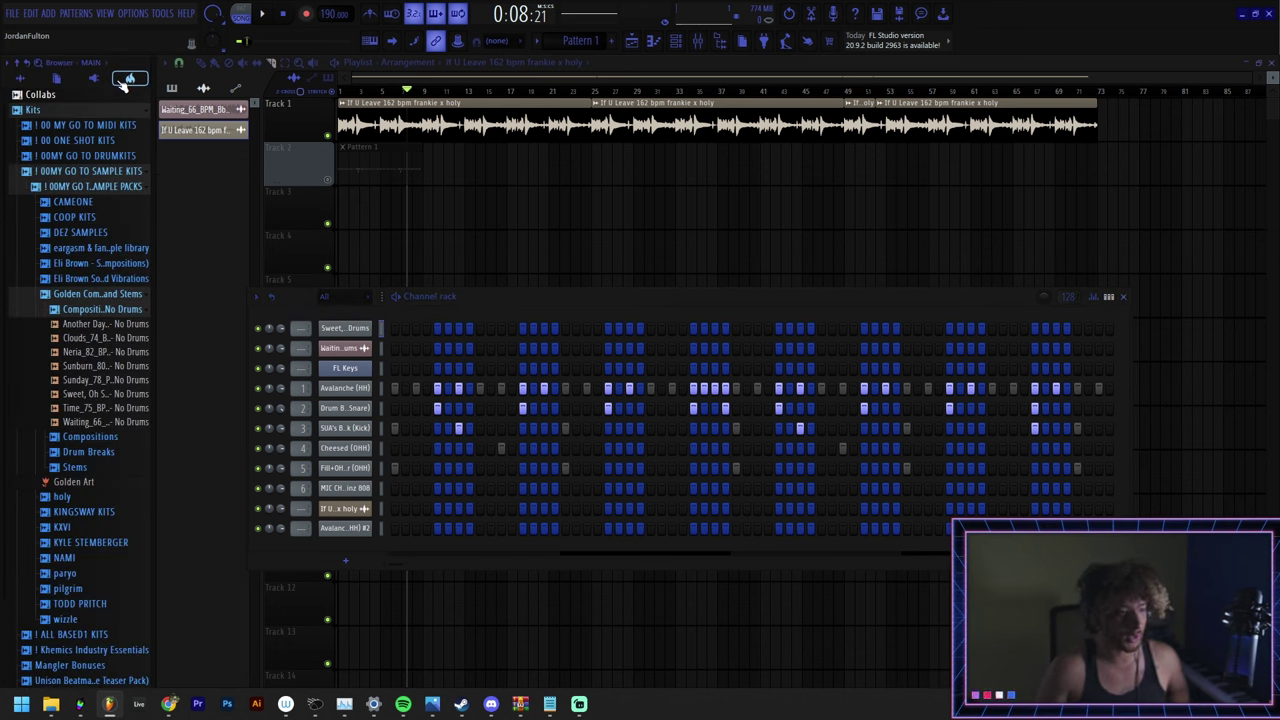
pyautogui.click(100, 173)
pyautogui.click(100, 157)
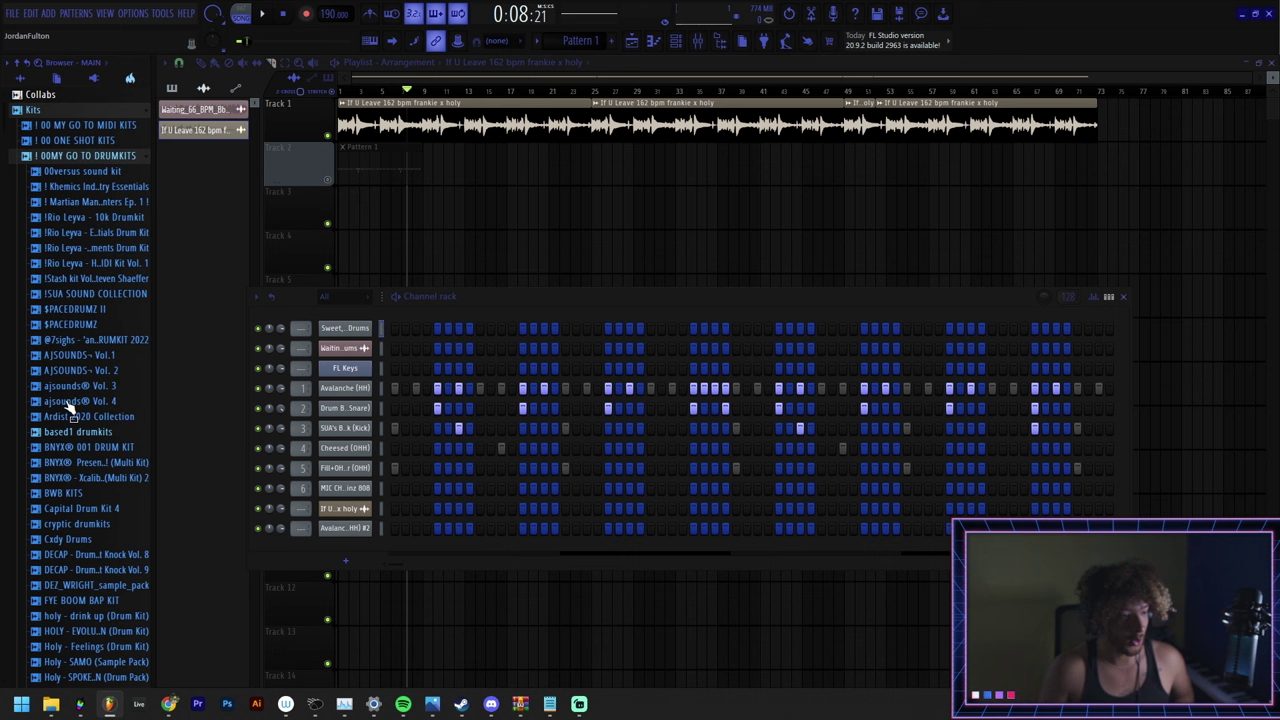
pyautogui.scroll(-5, 105, 457)
pyautogui.click(110, 229)
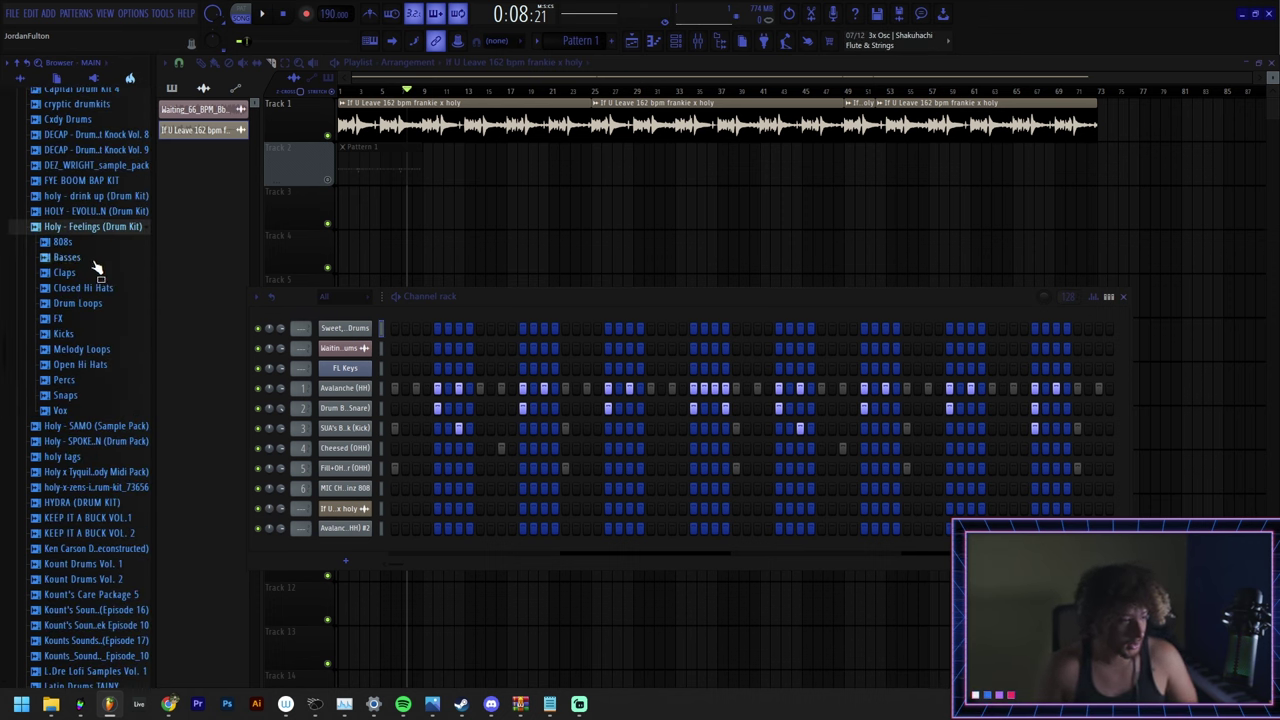
pyautogui.click(96, 290)
pyautogui.click(96, 290)
pyautogui.click(87, 290)
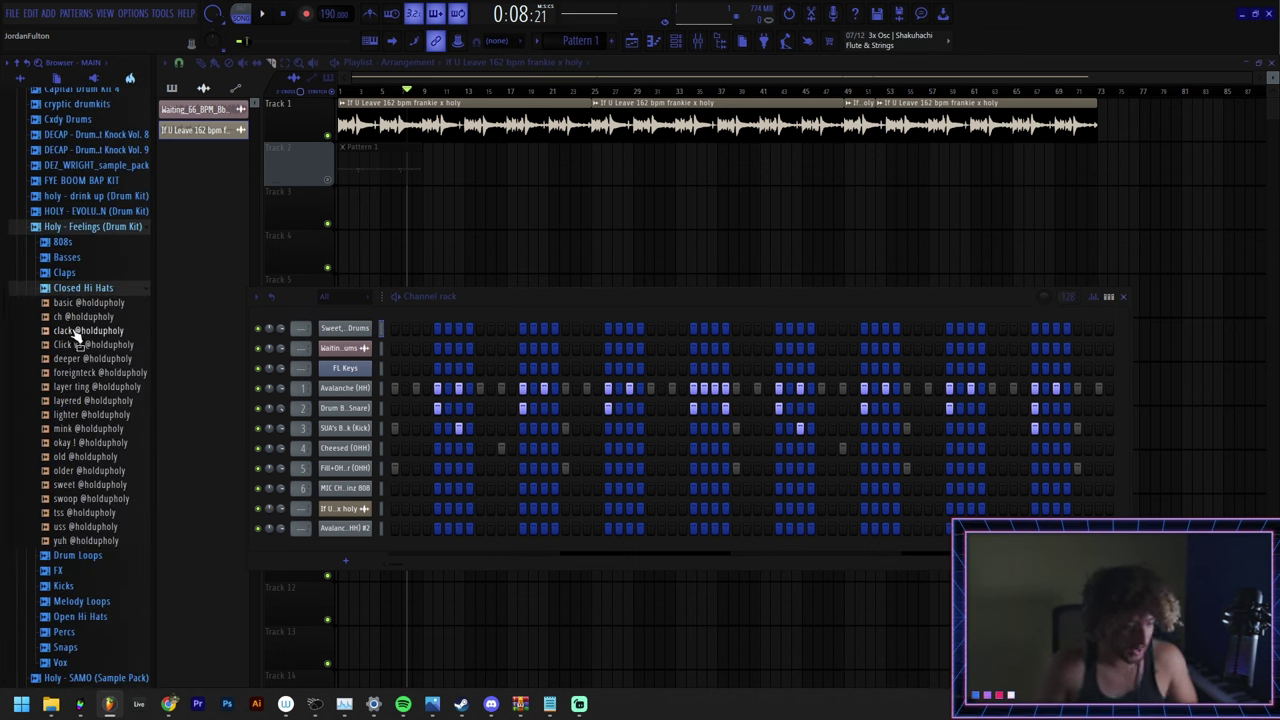
# - Add the clack hi-hat sample as a new channel with the same step pattern as the Avalanche (HH) channel
pyautogui.moveTo(75, 338); pyautogui.dragTo(267, 484)
pyautogui.moveTo(350, 540); pyautogui.dragTo(350, 545)
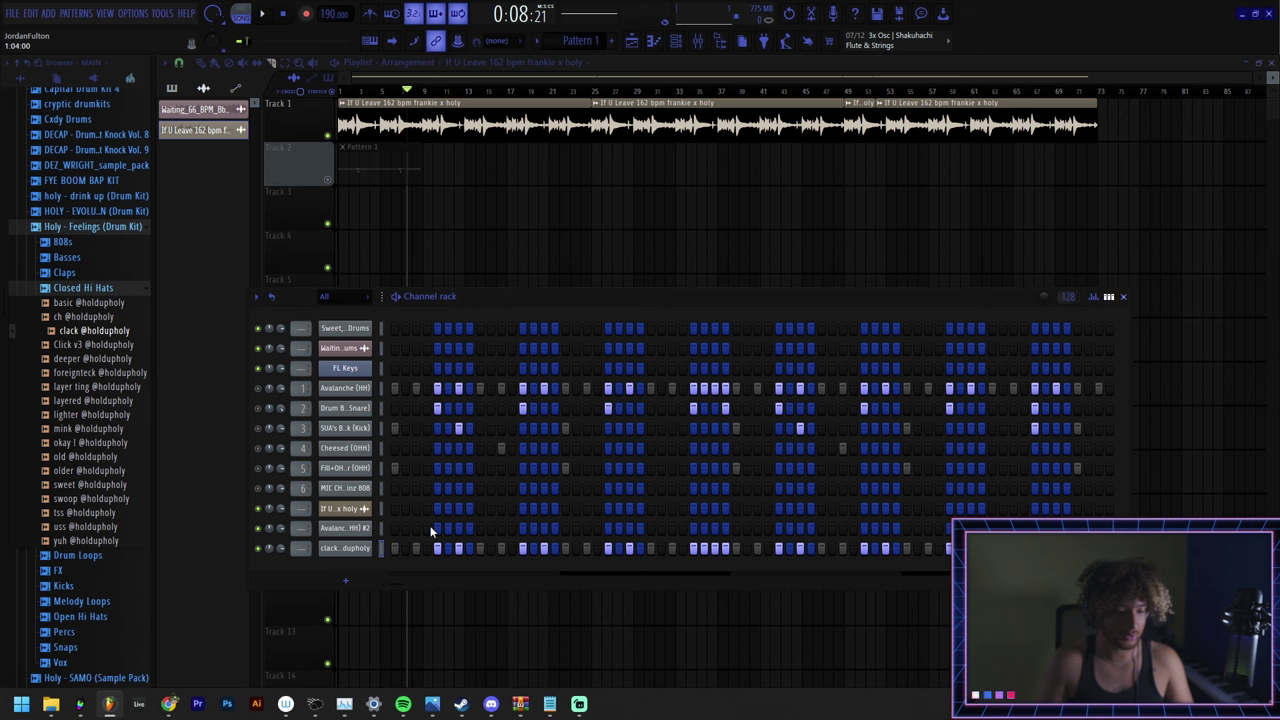
# - Fill a run of steps on the MIC CHECK Spinz 808 channel and undo the step edits
pyautogui.rightClick(736, 509)
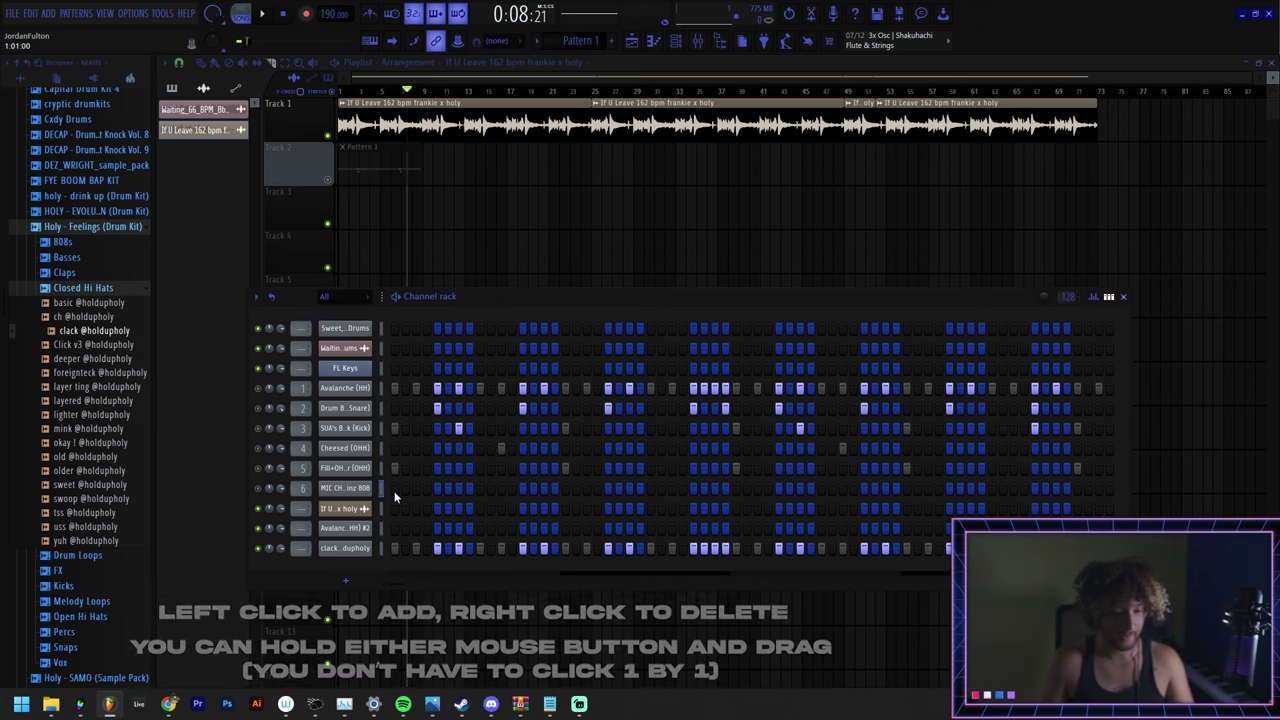
pyautogui.moveTo(395, 491); pyautogui.dragTo(828, 511)
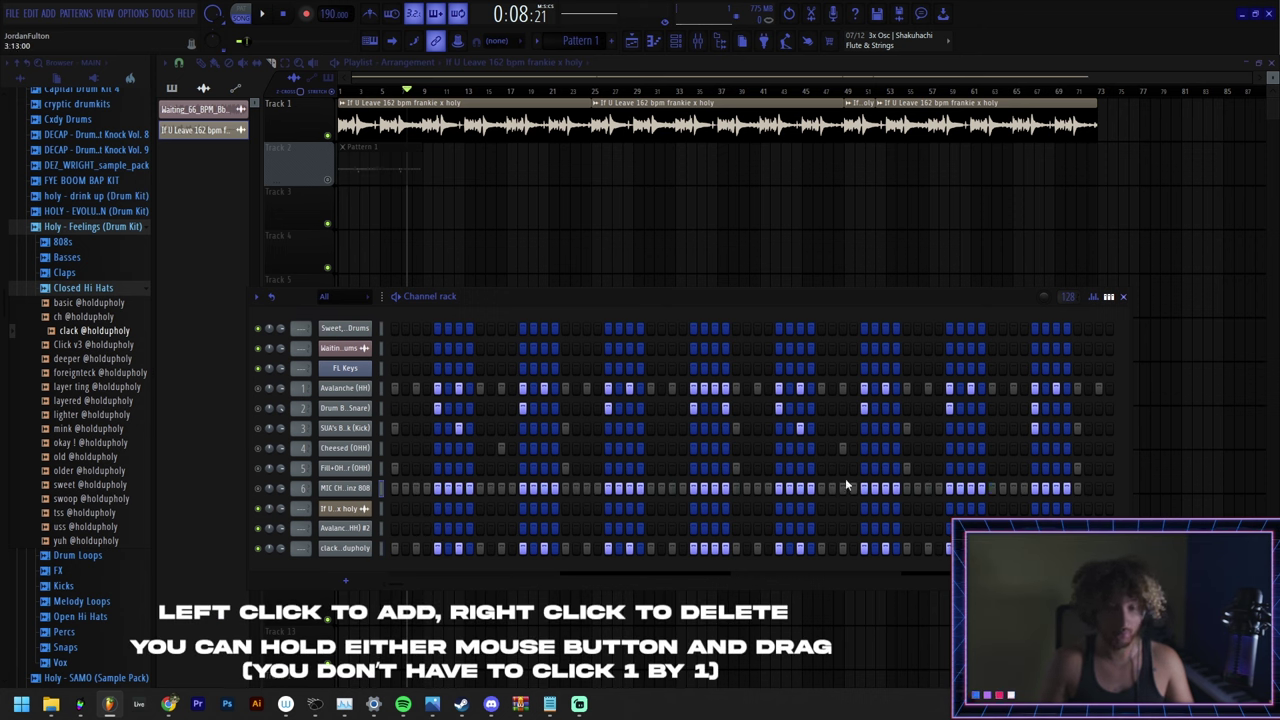
pyautogui.hotkey('ctrl', 'z')
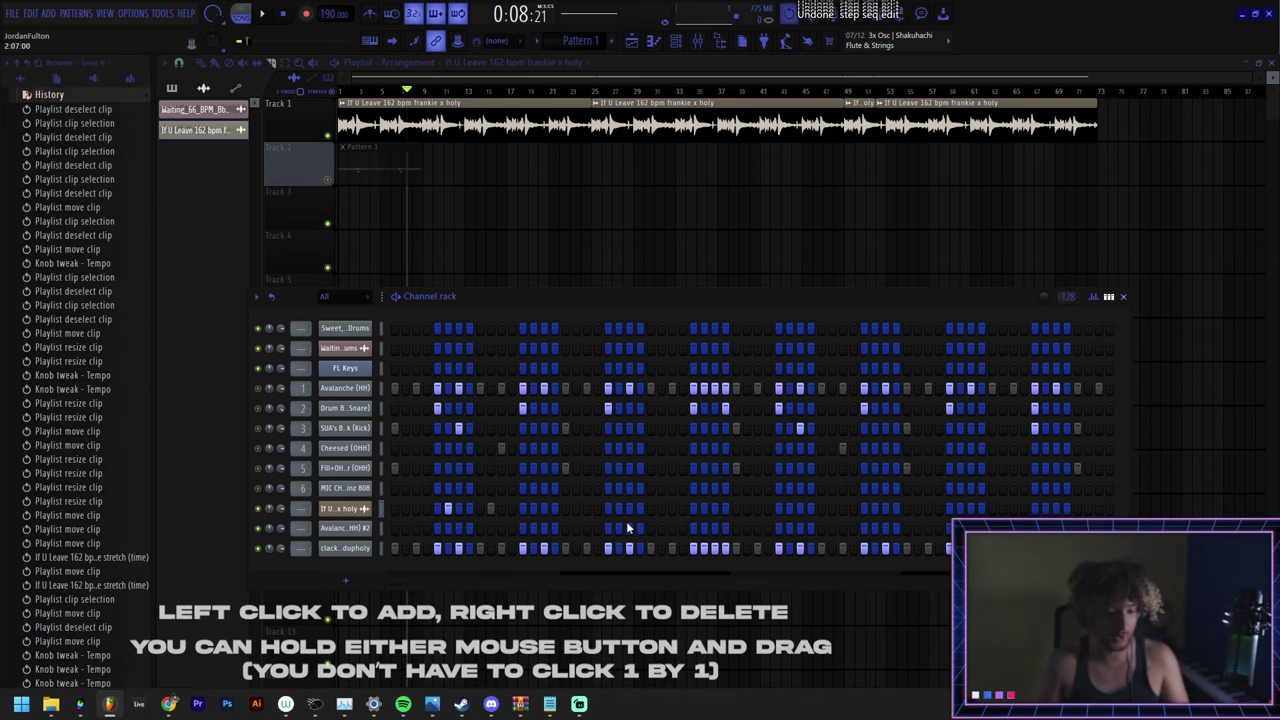
# - Open the clack channel's settings and replace its sample with the mink closed hi-hat
pyautogui.click(344, 548)
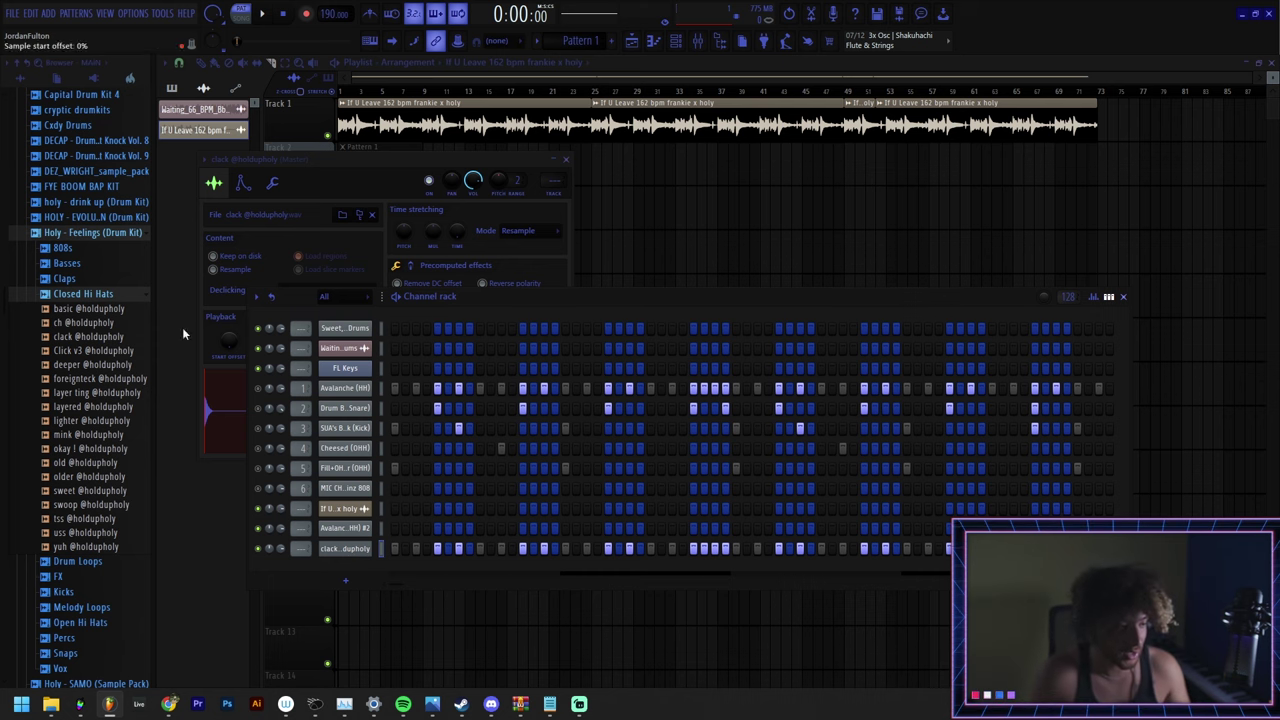
pyautogui.moveTo(88, 337); pyautogui.dragTo(348, 553)
pyautogui.moveTo(76, 435); pyautogui.dragTo(364, 554)
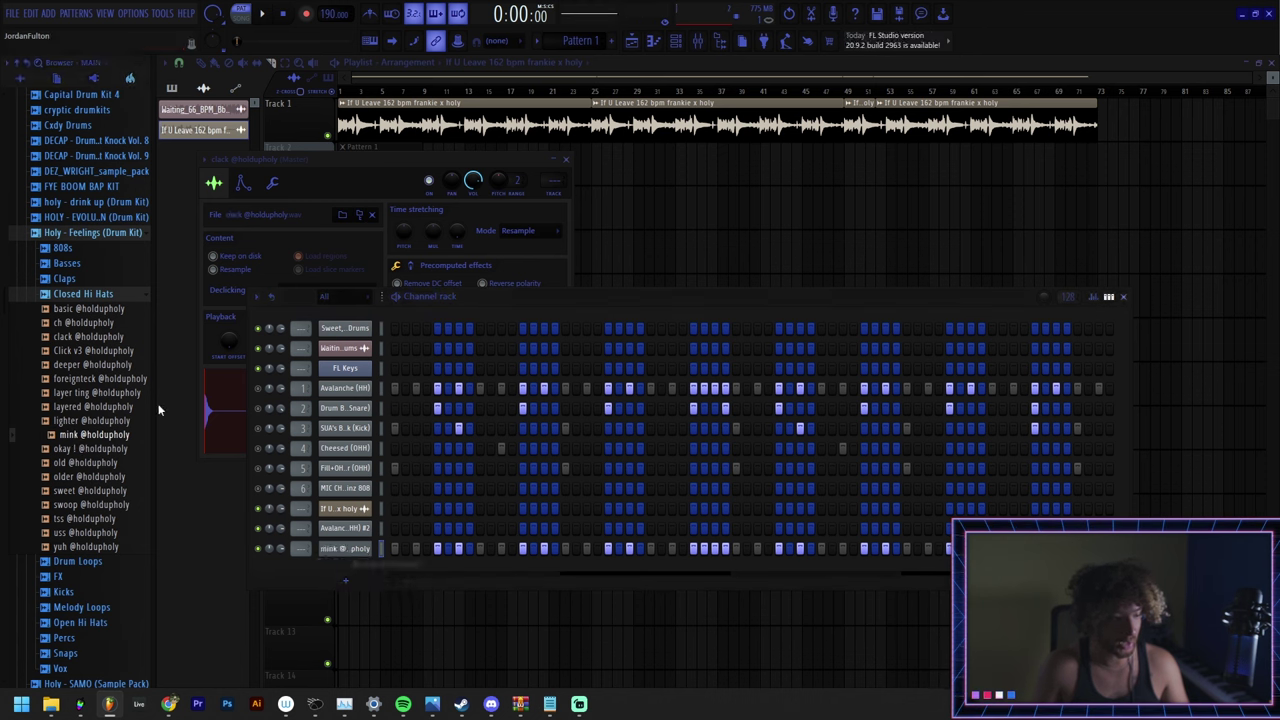
# - Try the layer ting, ch and tss closed hi-hats as the sample of the last channel
pyautogui.middleClick(127, 395)
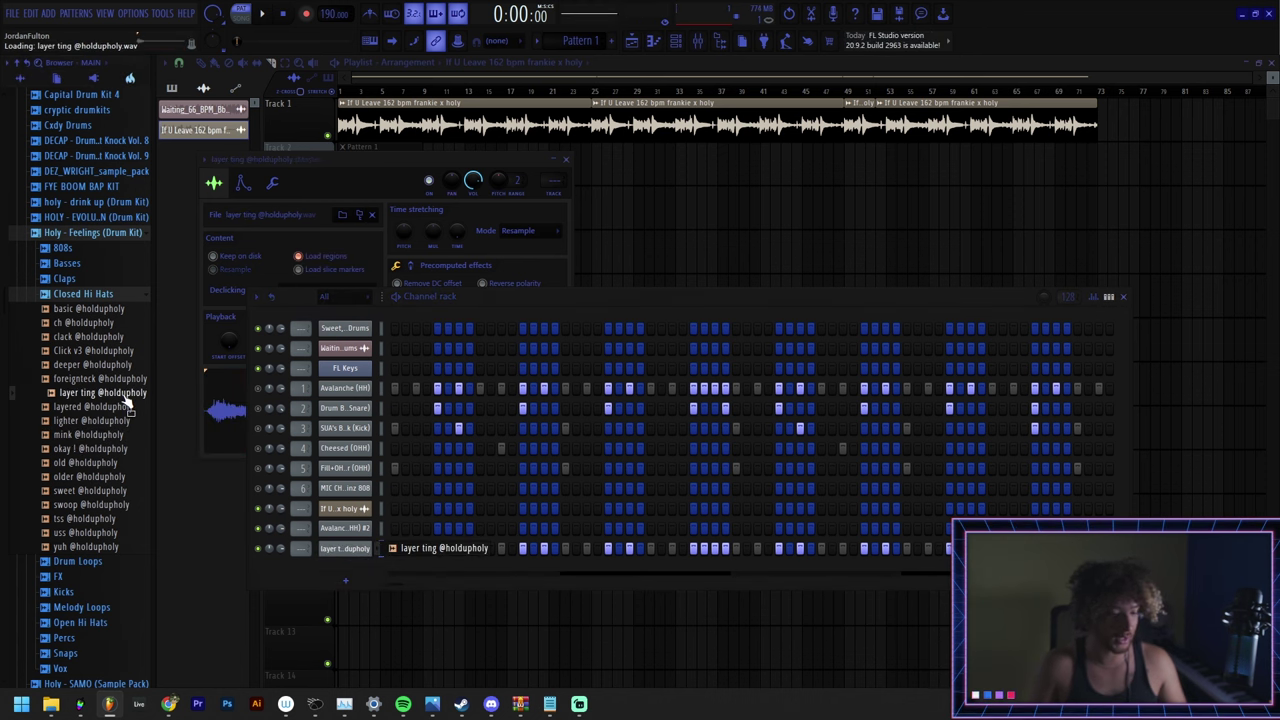
pyautogui.middleClick(100, 354)
pyautogui.middleClick(104, 327)
pyautogui.click(95, 491)
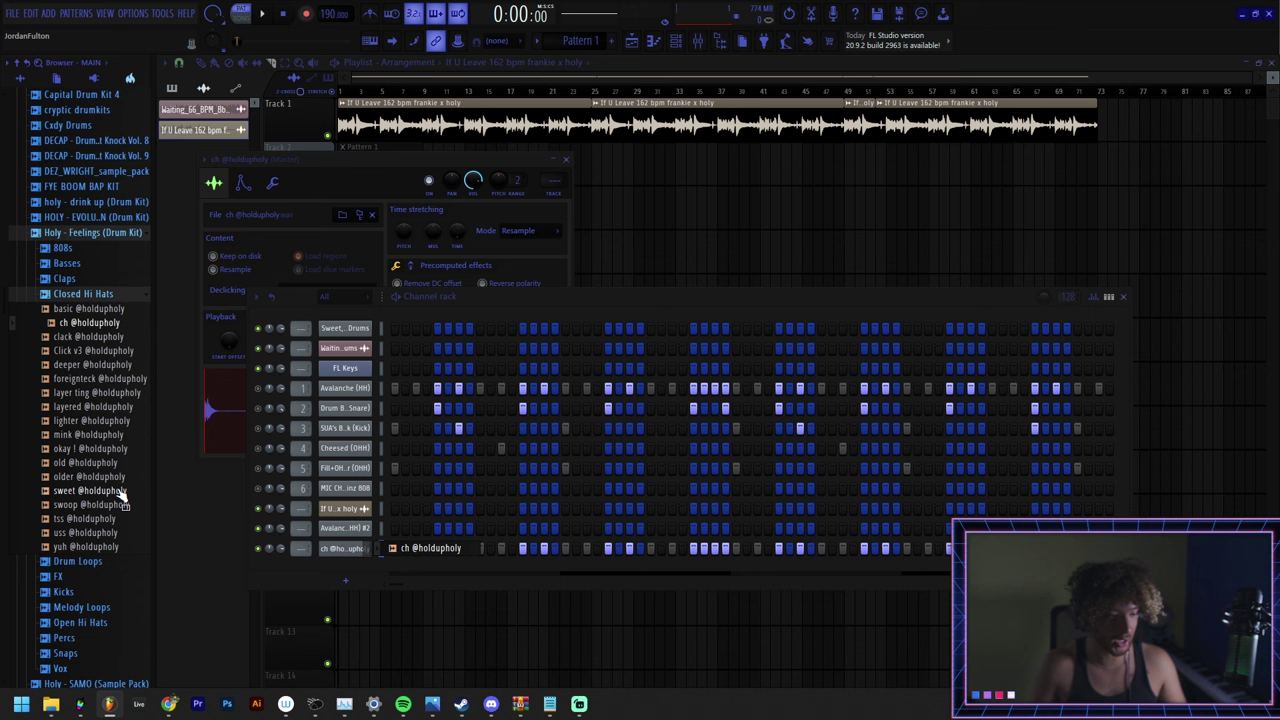
pyautogui.click(100, 505)
pyautogui.click(95, 519)
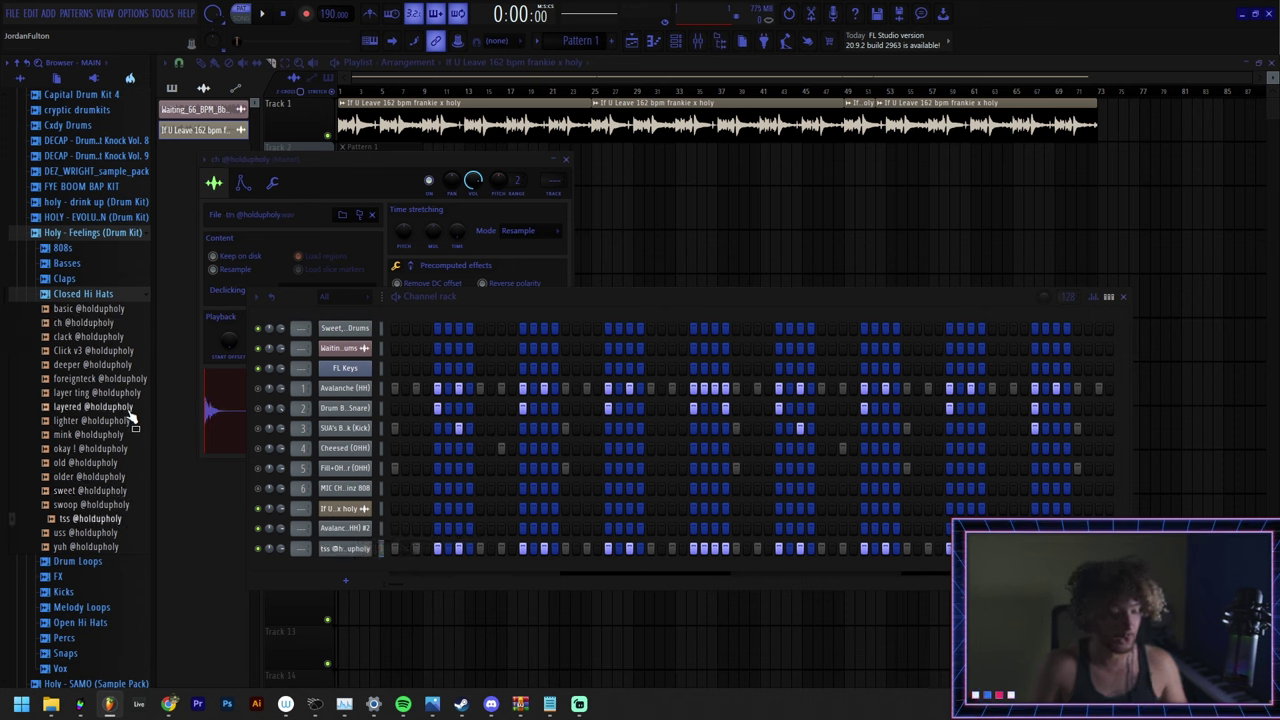
# - Play the pattern while swapping the last channel's sample to deeper and finally to the basic closed hi-hat
pyautogui.press('space')
pyautogui.click(100, 365)
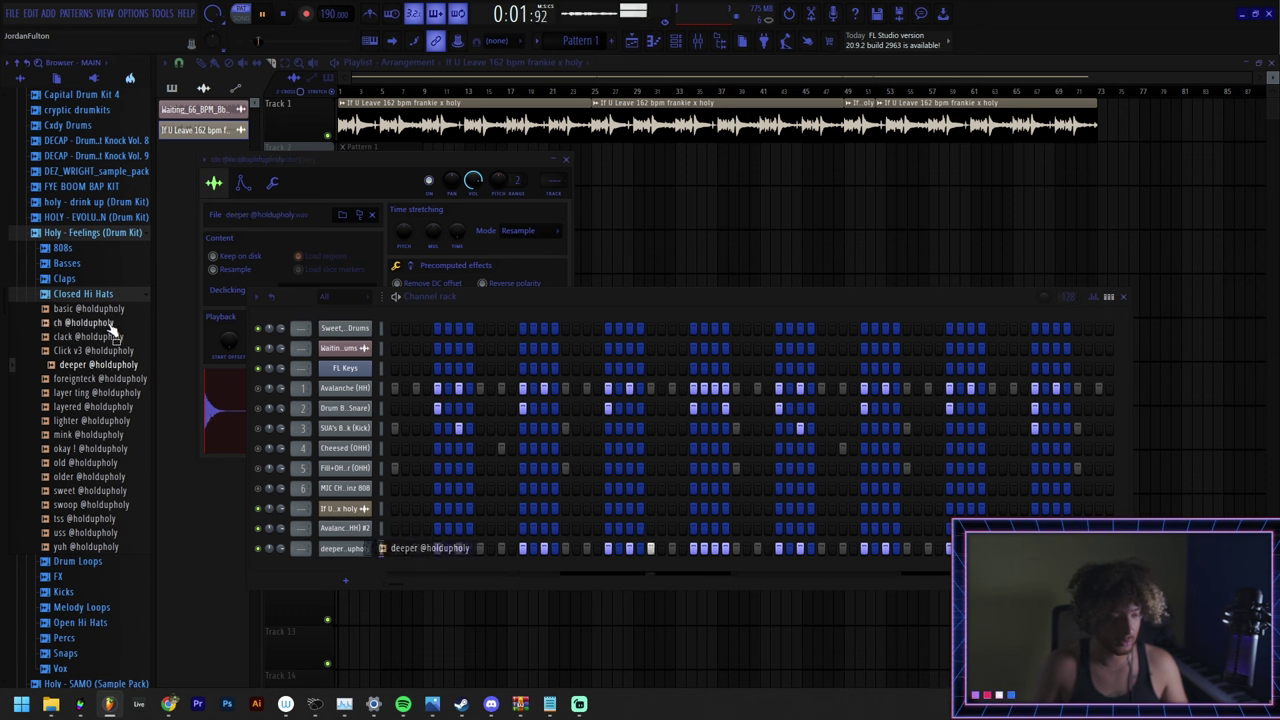
pyautogui.click(98, 322)
pyautogui.click(92, 309)
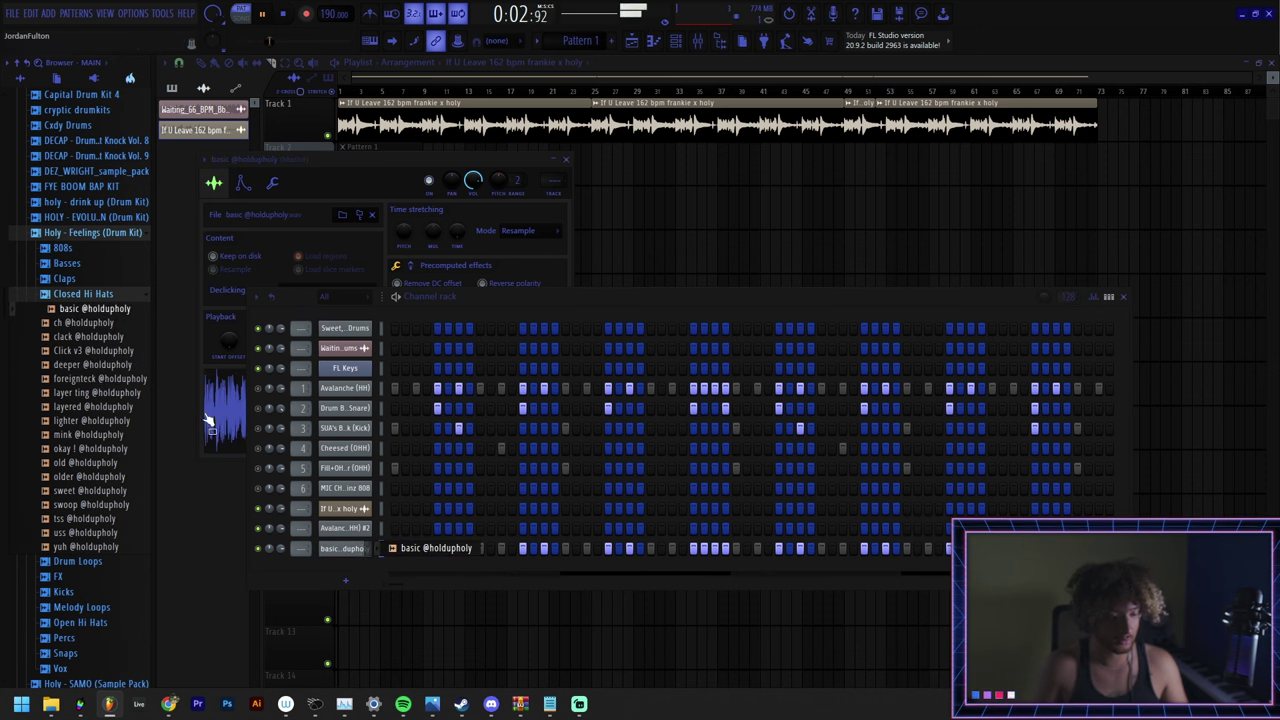
pyautogui.press('space')
# - Try filling the basic hi-hat channel every 4 steps, and settle on a fill every 2 steps
pyautogui.rightClick(362, 556)
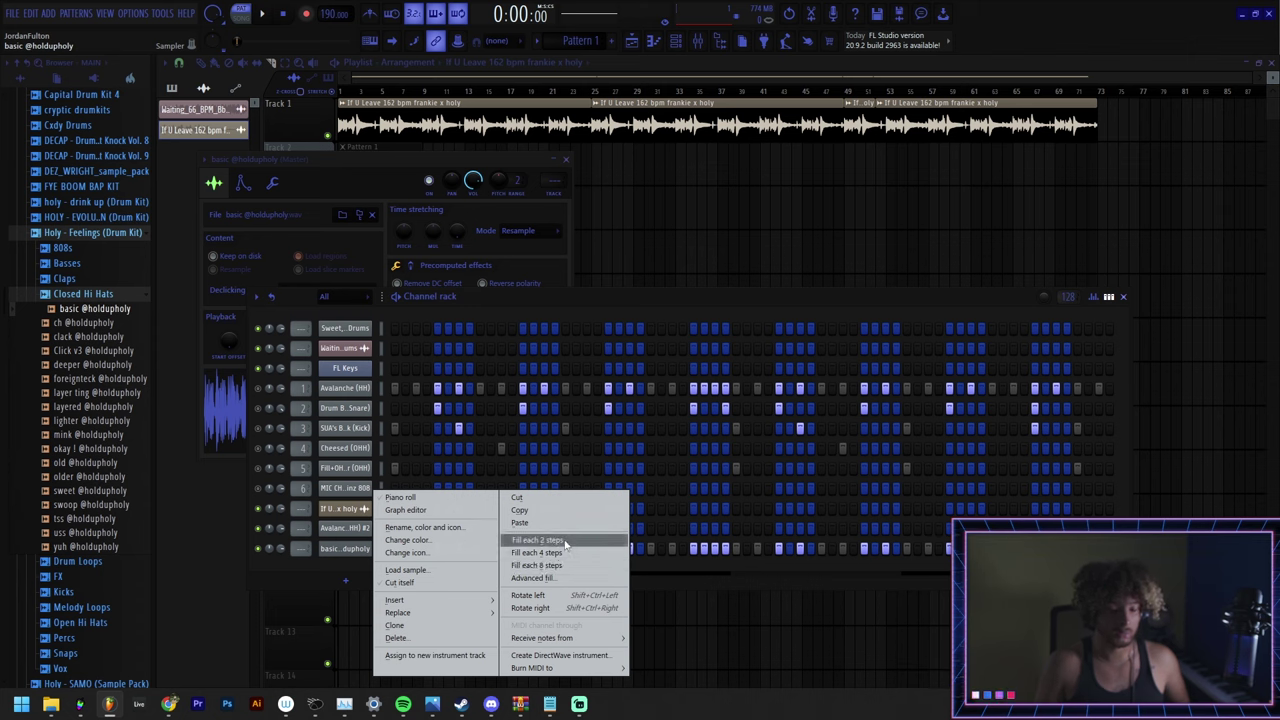
pyautogui.click(566, 543)
pyautogui.rightClick(362, 551)
pyautogui.click(548, 553)
pyautogui.rightClick(362, 553)
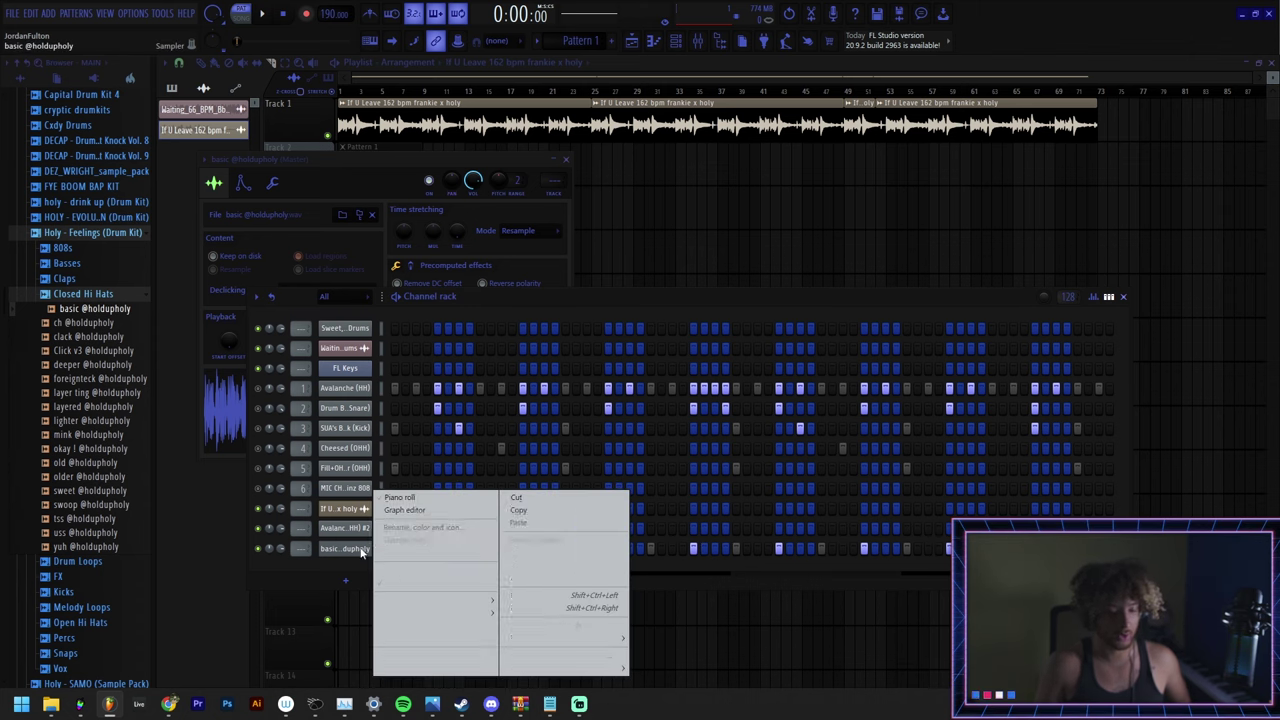
pyautogui.click(550, 545)
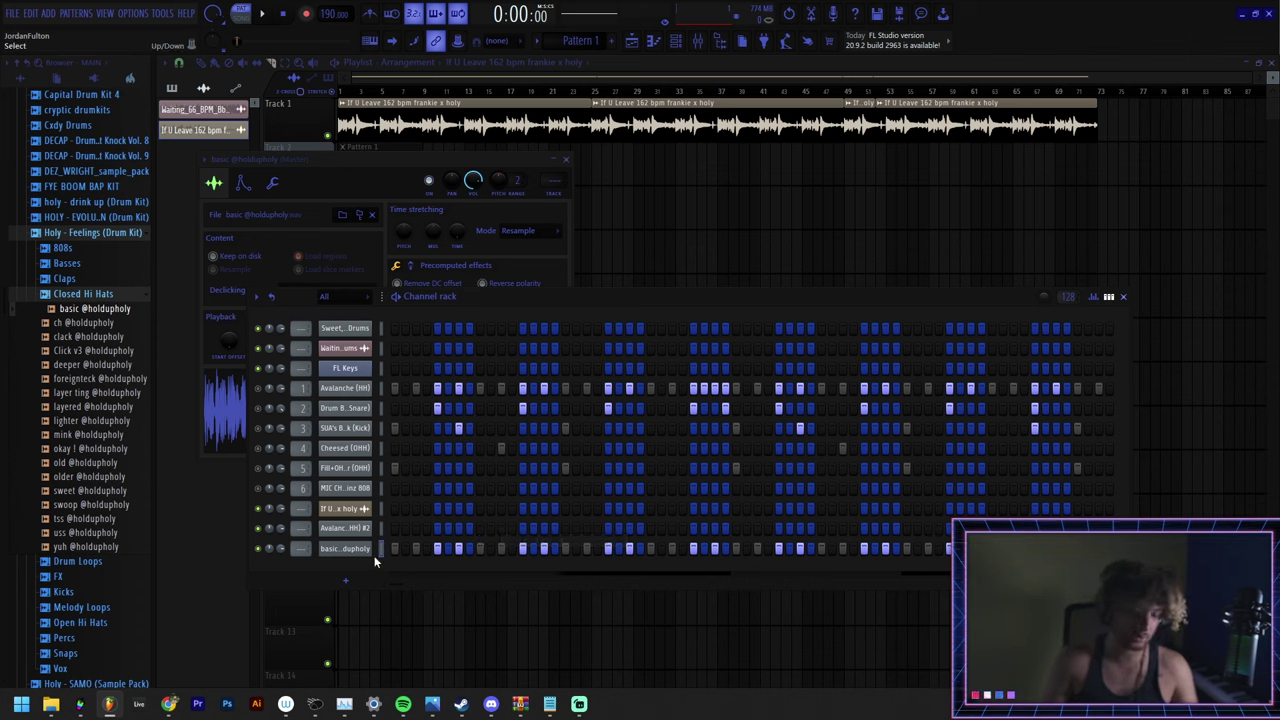
# - Set the pattern length to 8 bars
pyautogui.click(1043, 300)
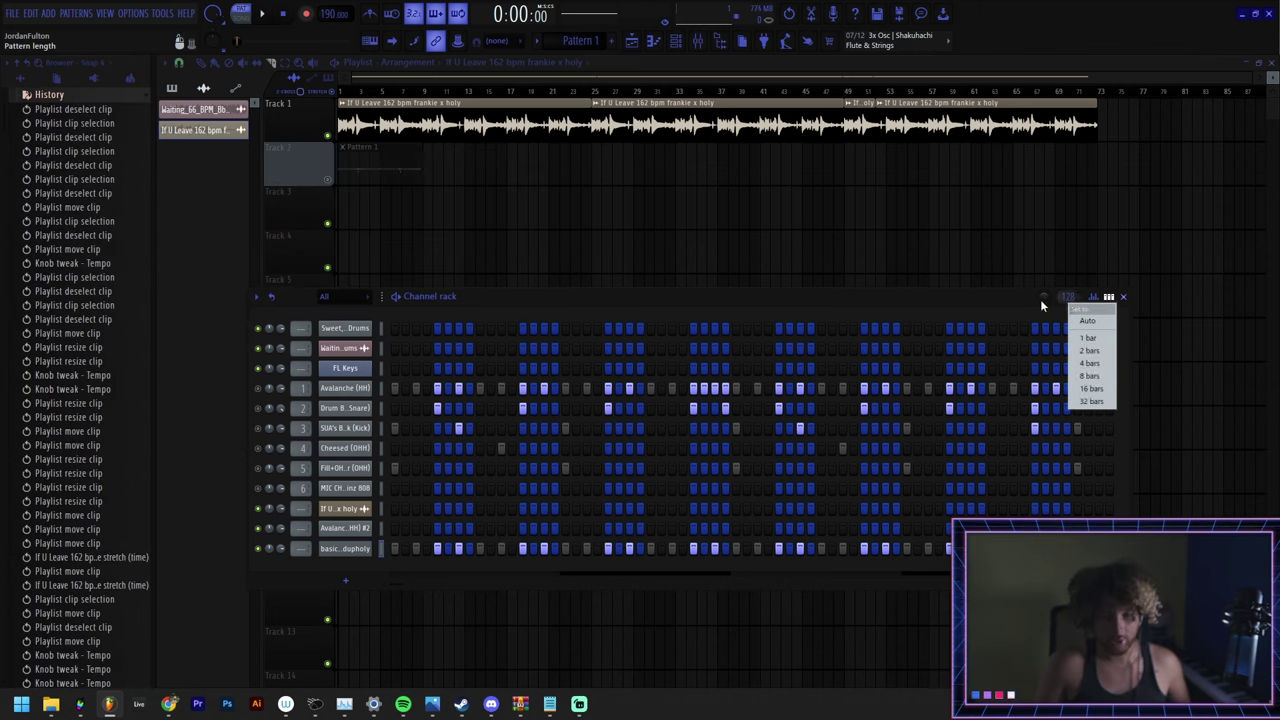
pyautogui.click(1097, 380)
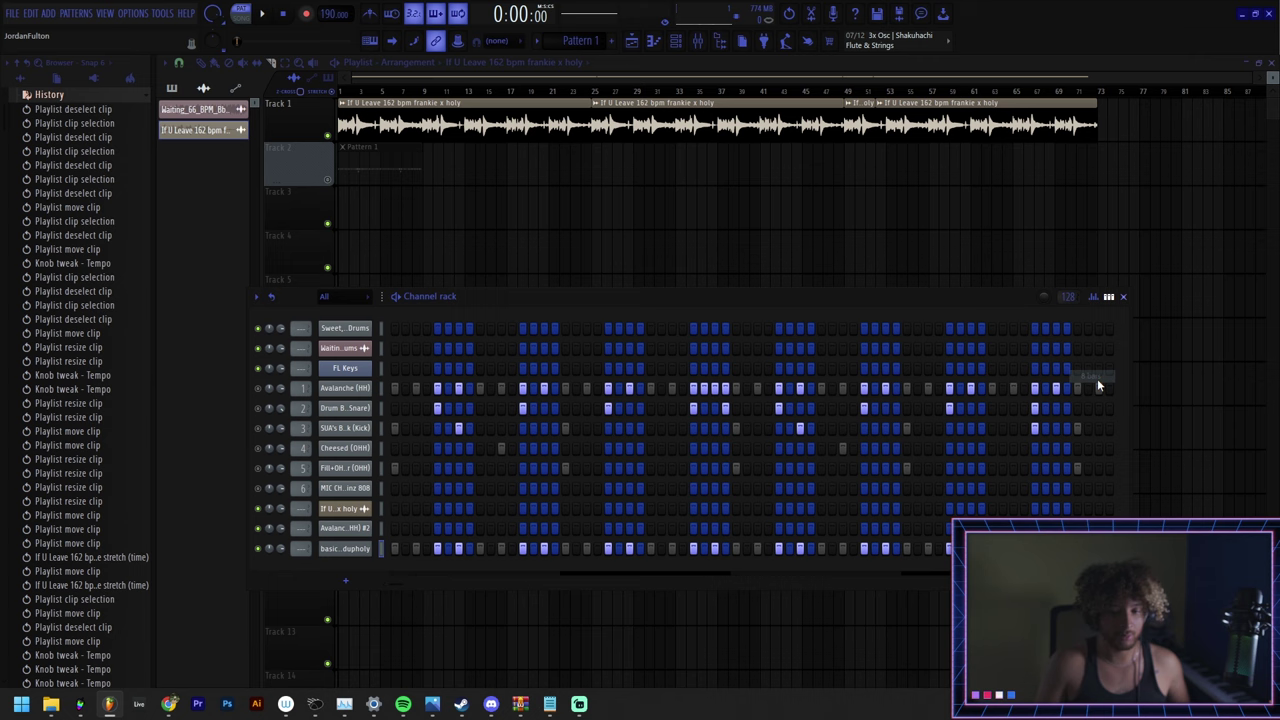
pyautogui.click(1063, 296)
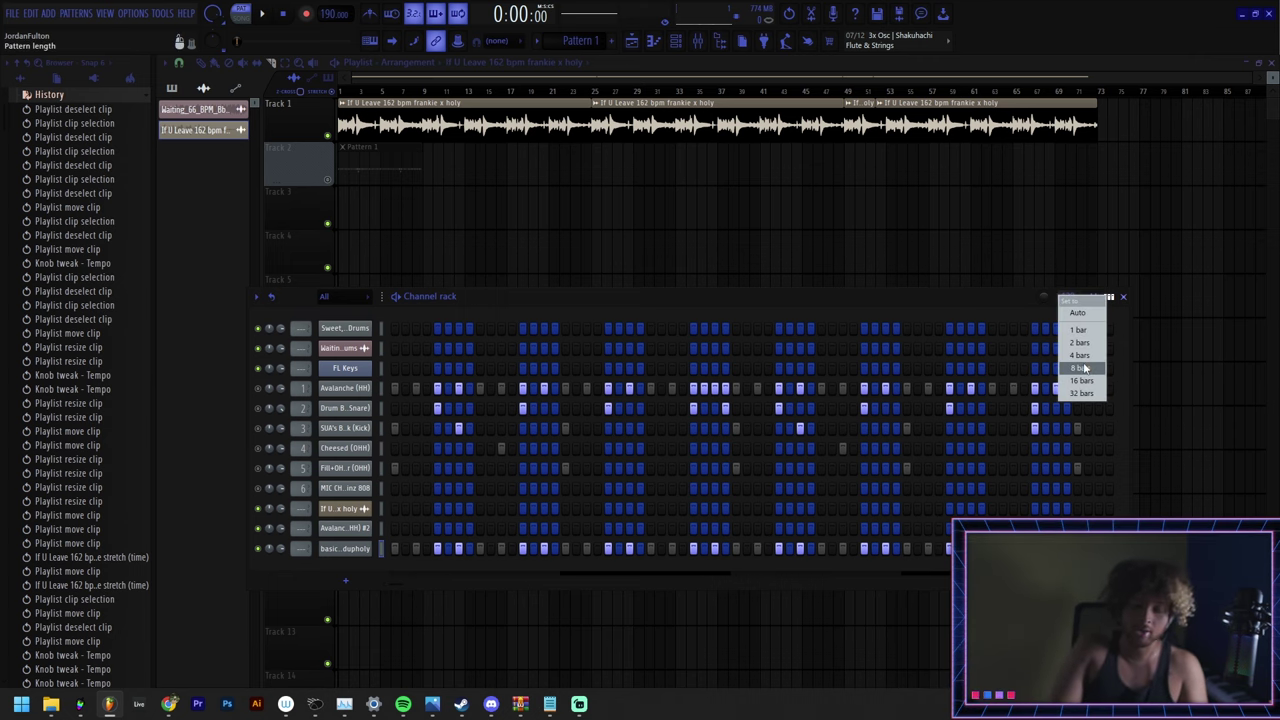
pyautogui.click(1085, 372)
# - Clear the existing Pattern 1 clip from Track 2 of the playlist
pyautogui.keyDown('ctrl'); pyautogui.click(400, 168); pyautogui.keyUp('ctrl')
pyautogui.scroll(3, 446, 309)
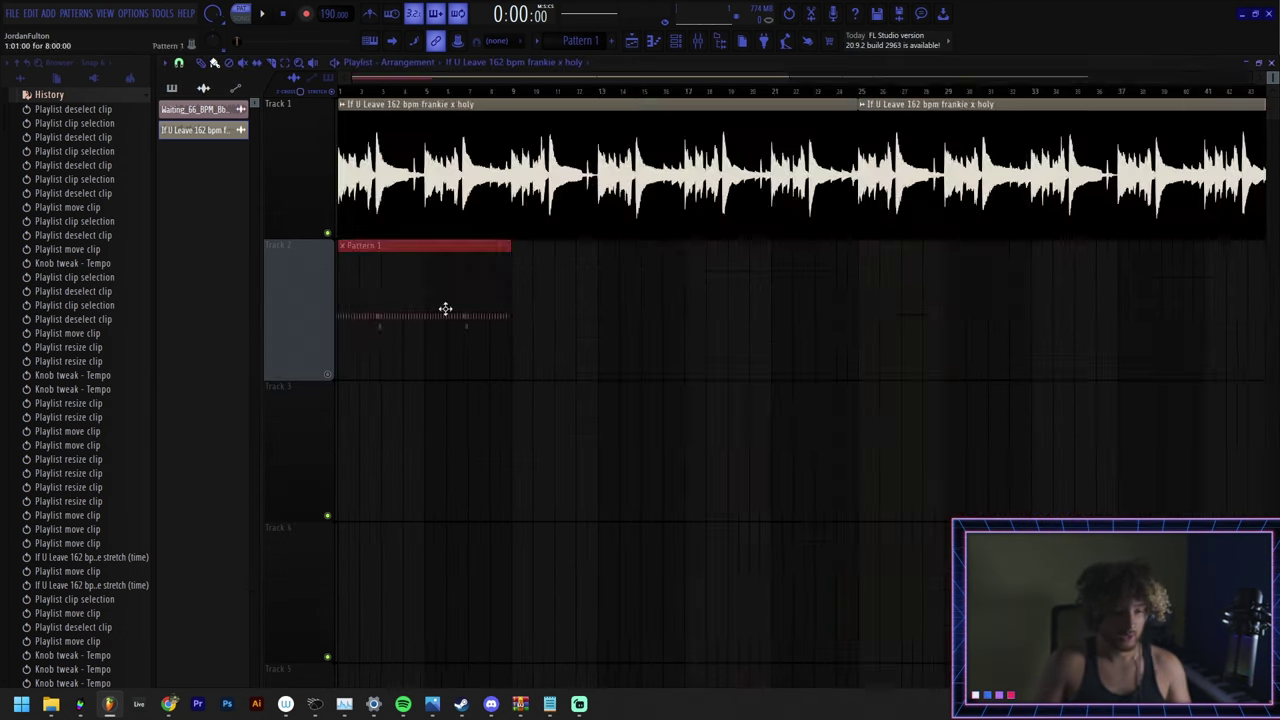
pyautogui.scroll(-3, 597, 371)
pyautogui.scroll(1, 597, 371)
# - Set the tempo to 96 BPM and play the drum pattern briefly
pyautogui.moveTo(597, 371); pyautogui.dragTo(674, 373)
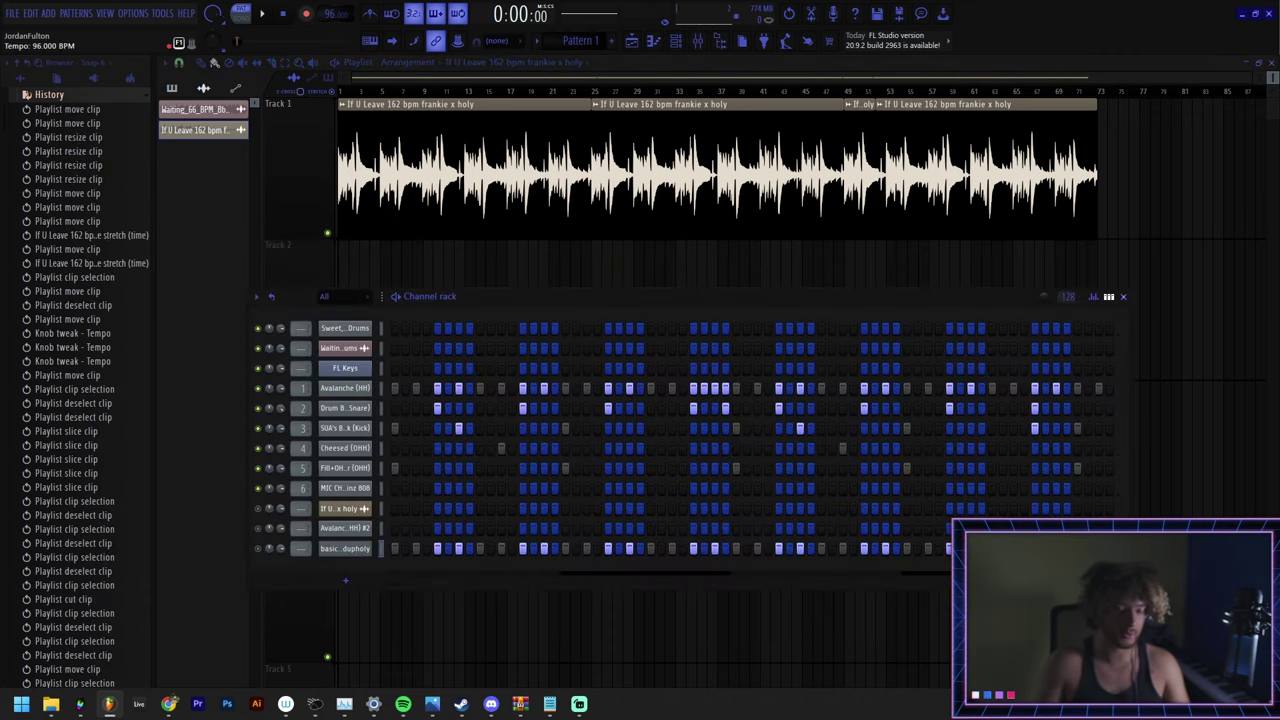
pyautogui.press('space')
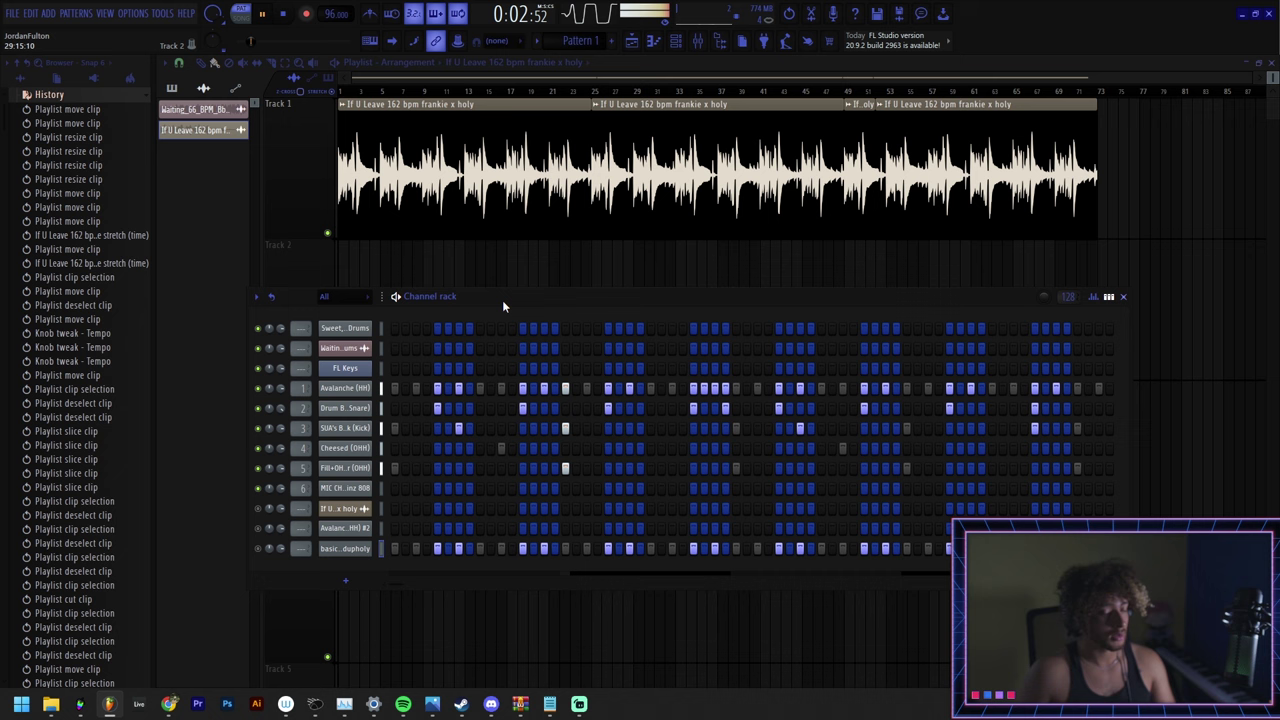
pyautogui.press('space')
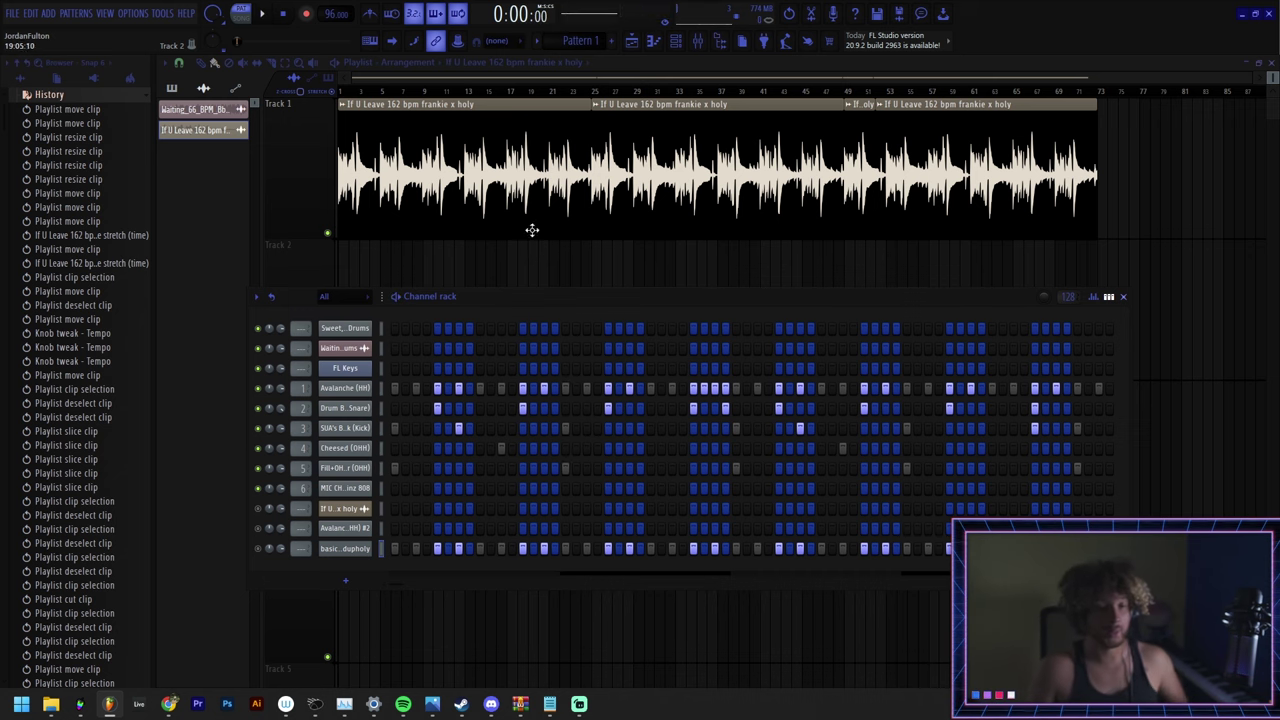
# - Place a Pattern 1 clip on Track 2 of the playlist, starting at bar 1
pyautogui.click(576, 41)
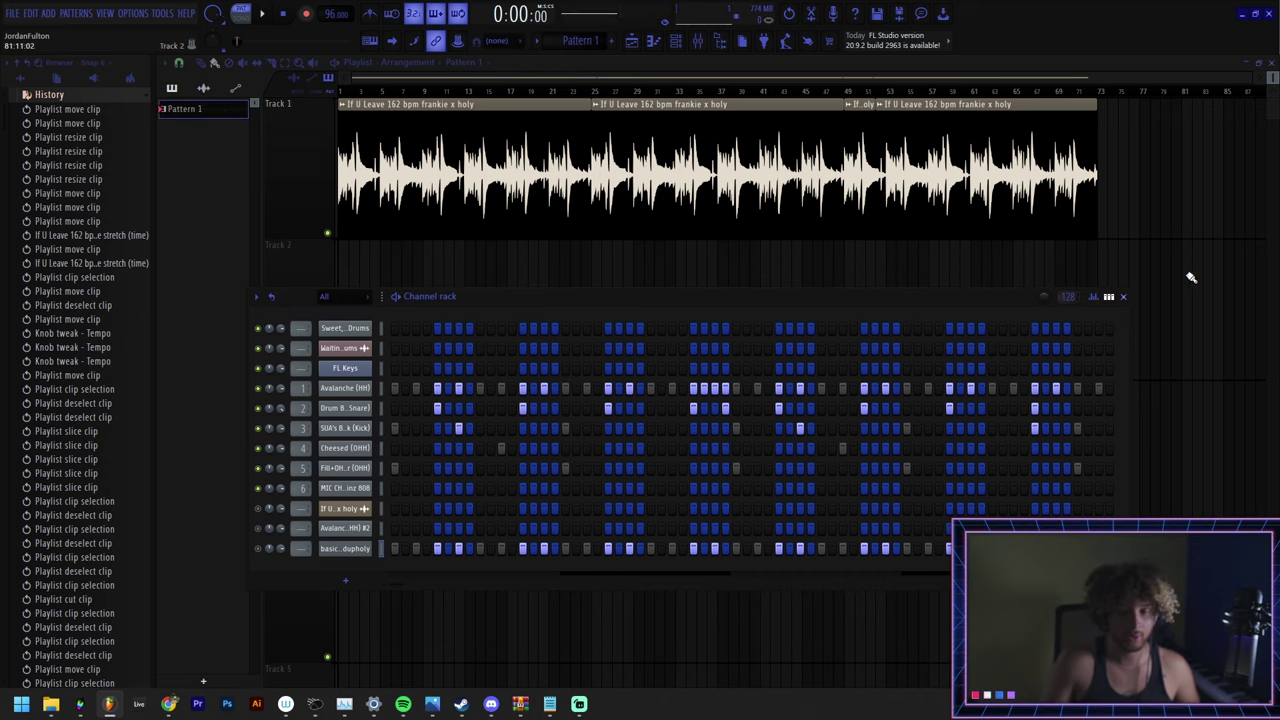
pyautogui.press('F6')
pyautogui.moveTo(393, 272)
pyautogui.mouseDown()
pyautogui.moveTo(383, 280)
pyautogui.moveTo(397, 290)
pyautogui.mouseUp()
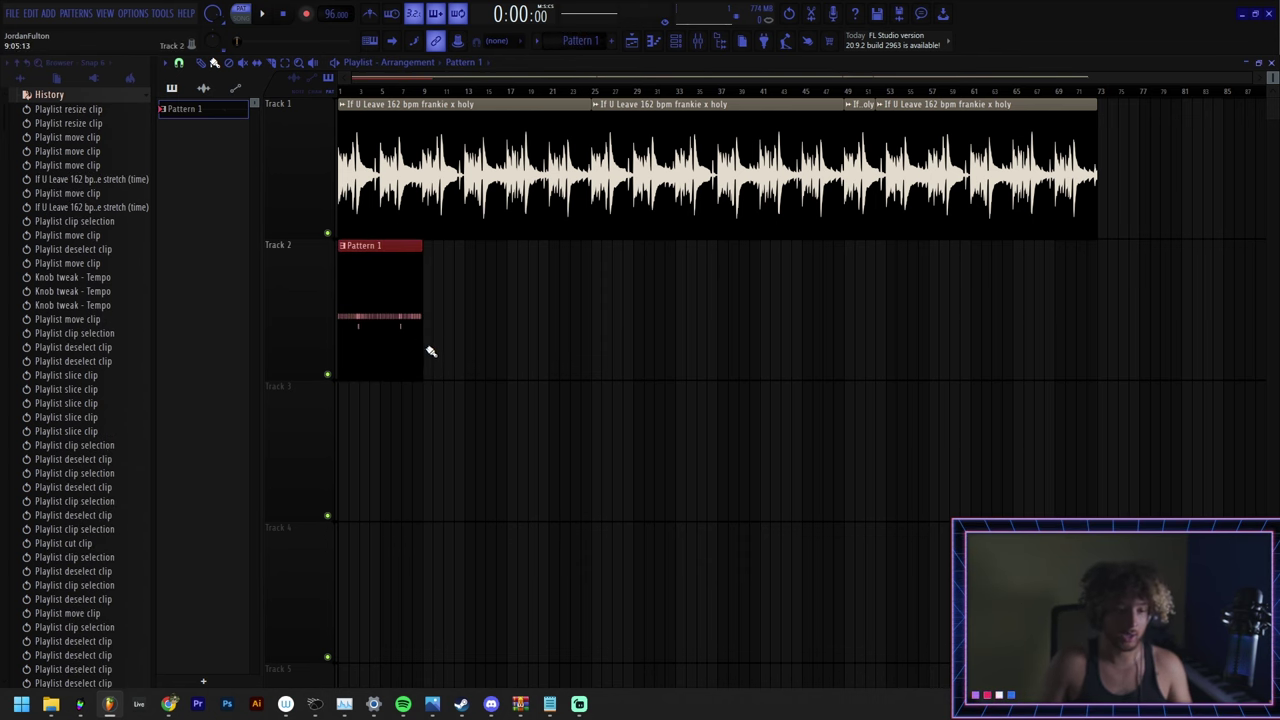
# - Duplicate the Pattern 1 clip nine times back to back along Track 2 and select the row
pyautogui.hotkey('ctrl', 'b')
pyautogui.hotkey('ctrl', 'b')
pyautogui.hotkey('ctrl', 'b')
pyautogui.hotkey('ctrl', 'b')
pyautogui.hotkey('ctrl', 'b')
pyautogui.hotkey('ctrl', 'b')
pyautogui.hotkey('ctrl', 'b')
pyautogui.hotkey('ctrl', 'b')
pyautogui.hotkey('ctrl', 'b')
pyautogui.moveTo(1202, 338); pyautogui.dragTo(414, 366)
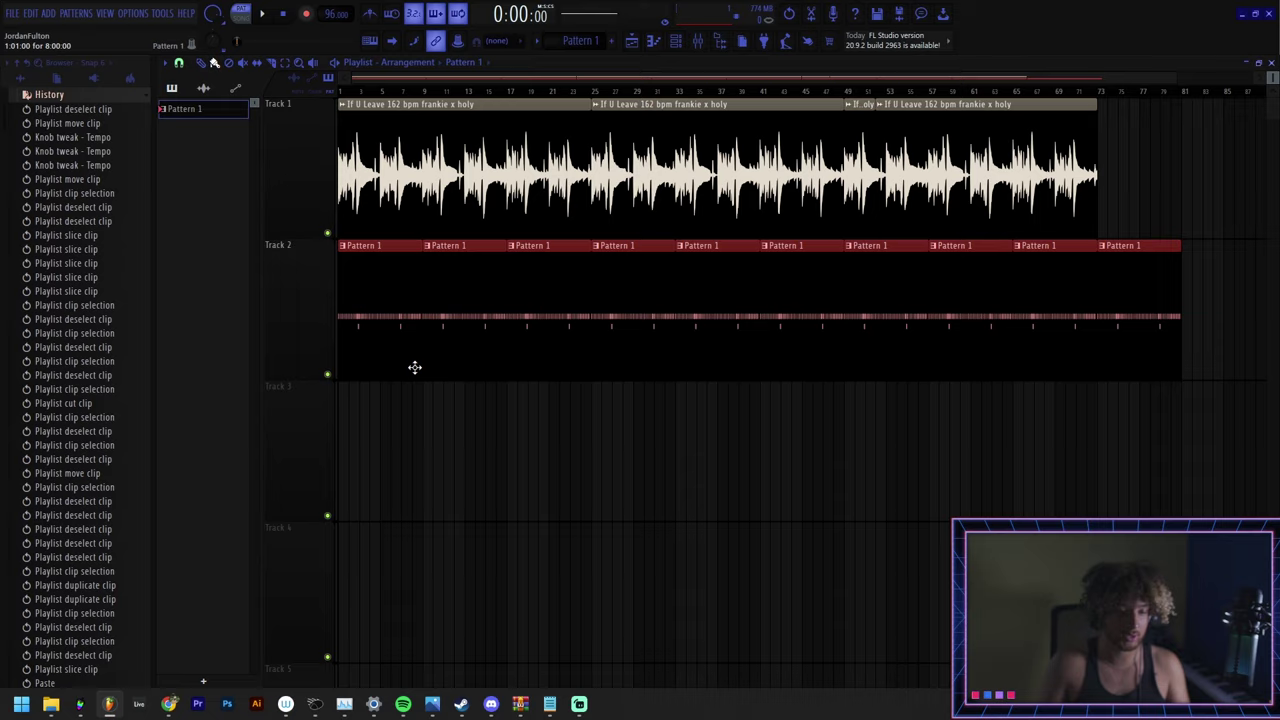
pyautogui.scroll(-2, 414, 366)
pyautogui.moveTo(1152, 350); pyautogui.dragTo(275, 333)
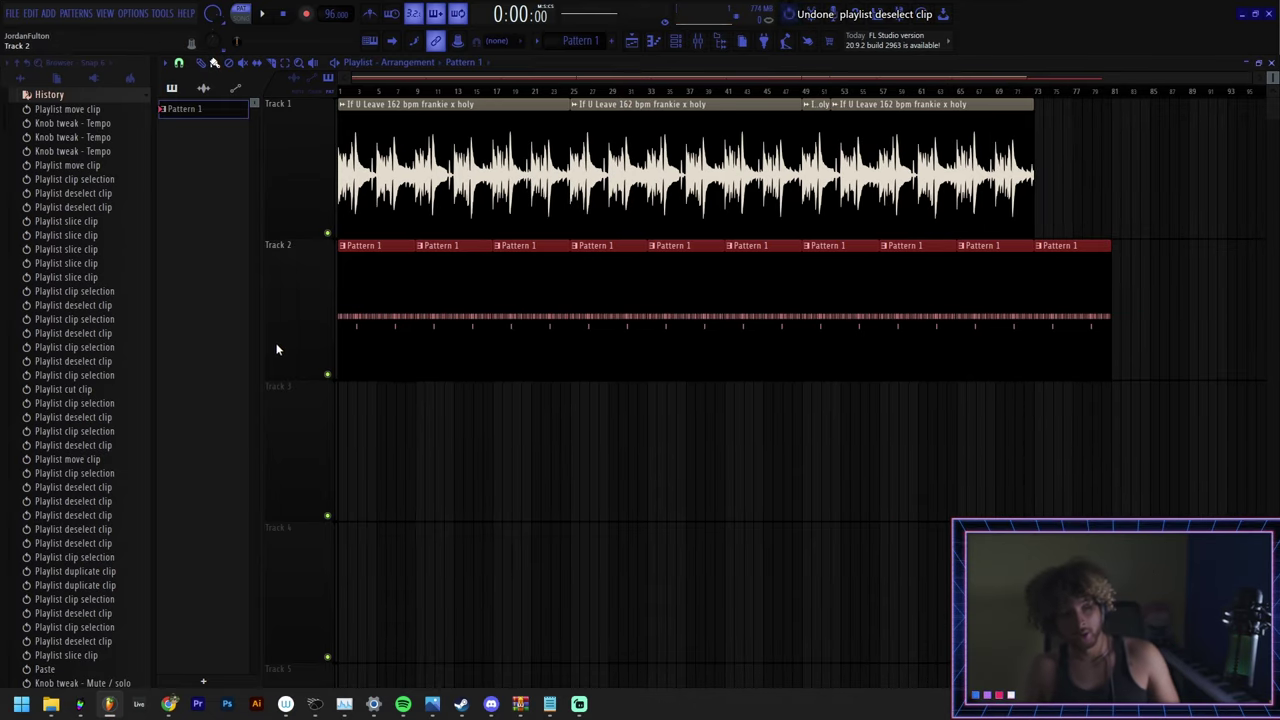
# - Undo the repeated Pattern 1 duplications on Track 2
pyautogui.hotkey('ctrl', 'alt', 'z')
pyautogui.hotkey('ctrl', 'alt', 'z')
pyautogui.hotkey('ctrl', 'alt', 'z')
pyautogui.hotkey('ctrl', 'alt', 'z')
pyautogui.hotkey('ctrl', 'alt', 'z')
pyautogui.hotkey('ctrl', 'alt', 'z')
pyautogui.hotkey('ctrl', 'alt', 'z')
pyautogui.hotkey('ctrl', 'alt', 'z')
pyautogui.hotkey('ctrl', 'alt', 'z')
pyautogui.hotkey('ctrl', 'alt', 'z')
pyautogui.hotkey('ctrl', 'z')
pyautogui.scroll(6, 436, 335)
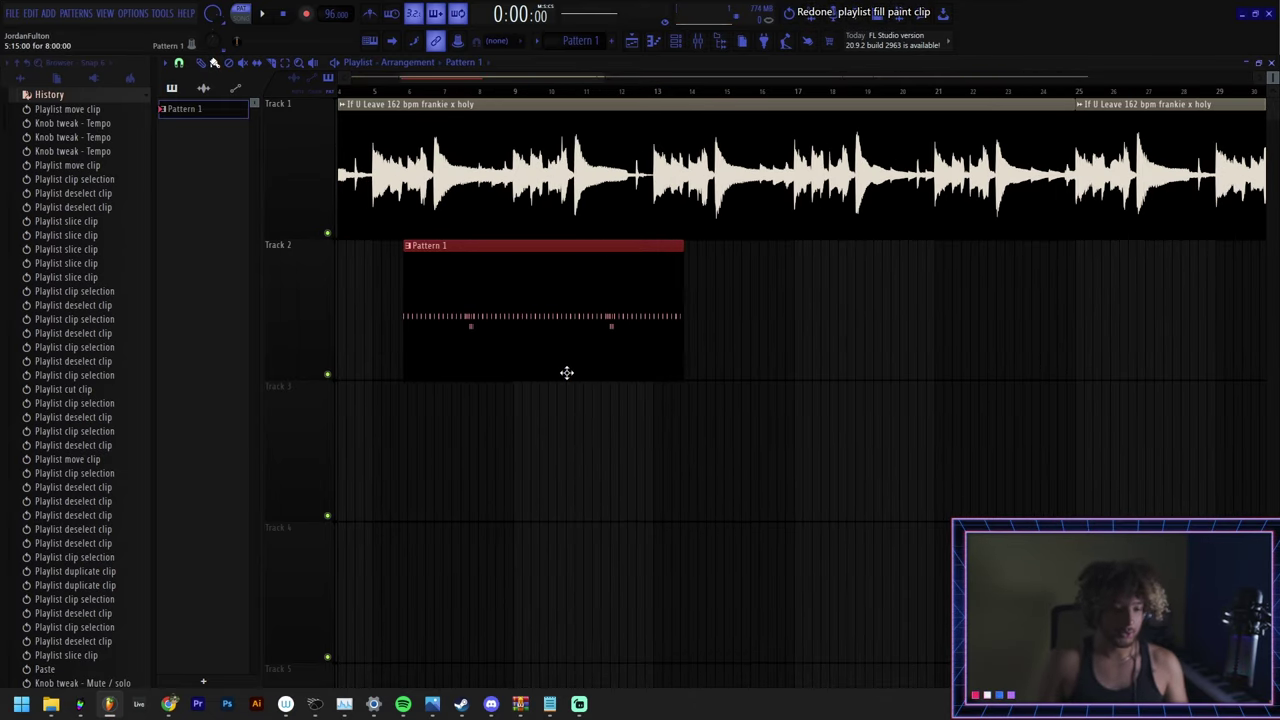
# - Lay out three back-to-back Pattern 1 clips on Track 2 from bar 1 to bar 25 and select them
pyautogui.press('c')
pyautogui.click(645, 350)
pyautogui.hotkey('ctrl', 'z')
pyautogui.scroll(-3, 700, 360)
pyautogui.hotkey('ctrl', 'alt', 'z')
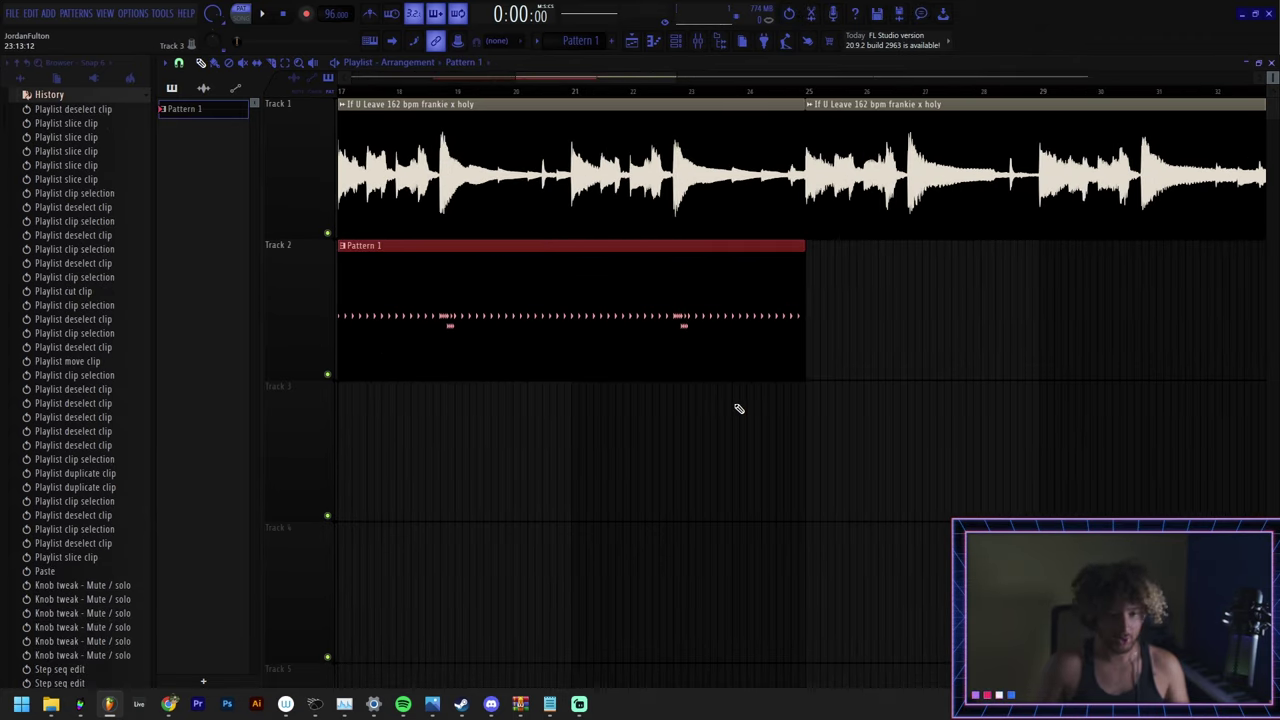
pyautogui.scroll(-4, 740, 407)
pyautogui.moveTo(830, 388); pyautogui.dragTo(290, 360)
pyautogui.scroll(-2, 514, 423)
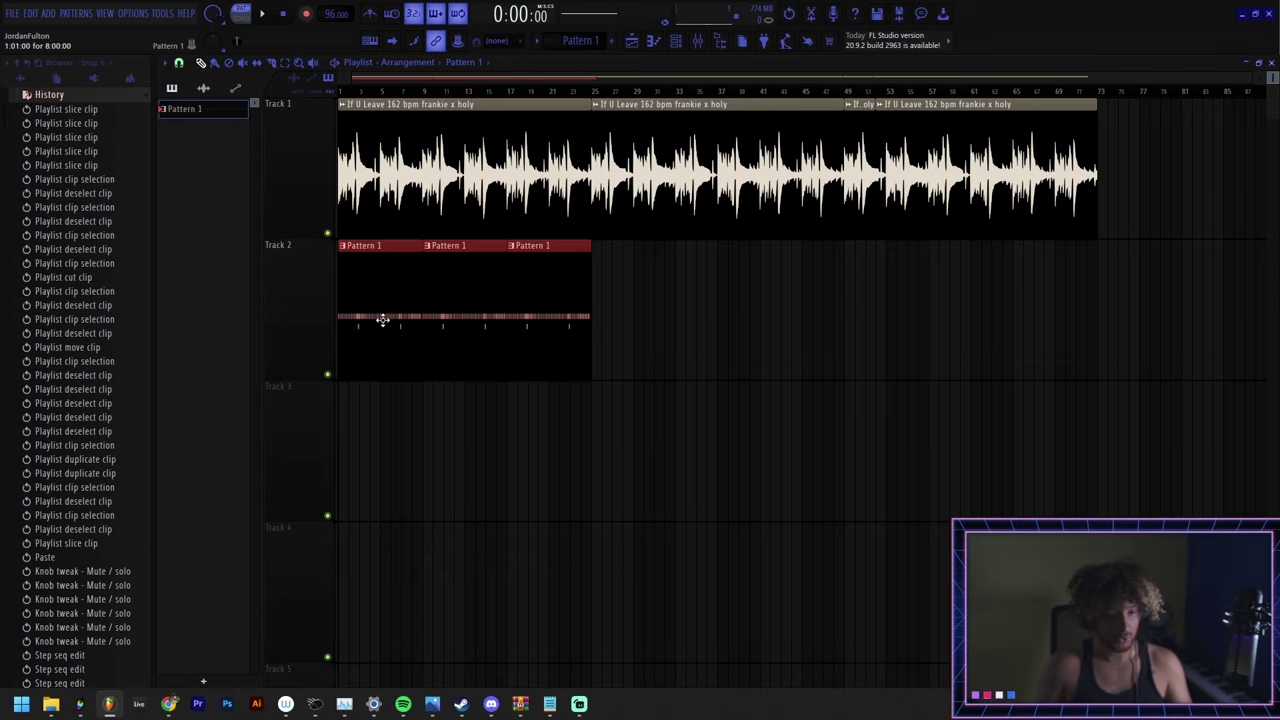
# - Copy the three selected Pattern 1 clips along Track 2 so the copies start at bar 33
pyautogui.moveTo(383, 320); pyautogui.dragTo(717, 325)
pyautogui.scroll(2, 717, 325)
pyautogui.scroll(1, 717, 325)
pyautogui.scroll(2, 569, 363)
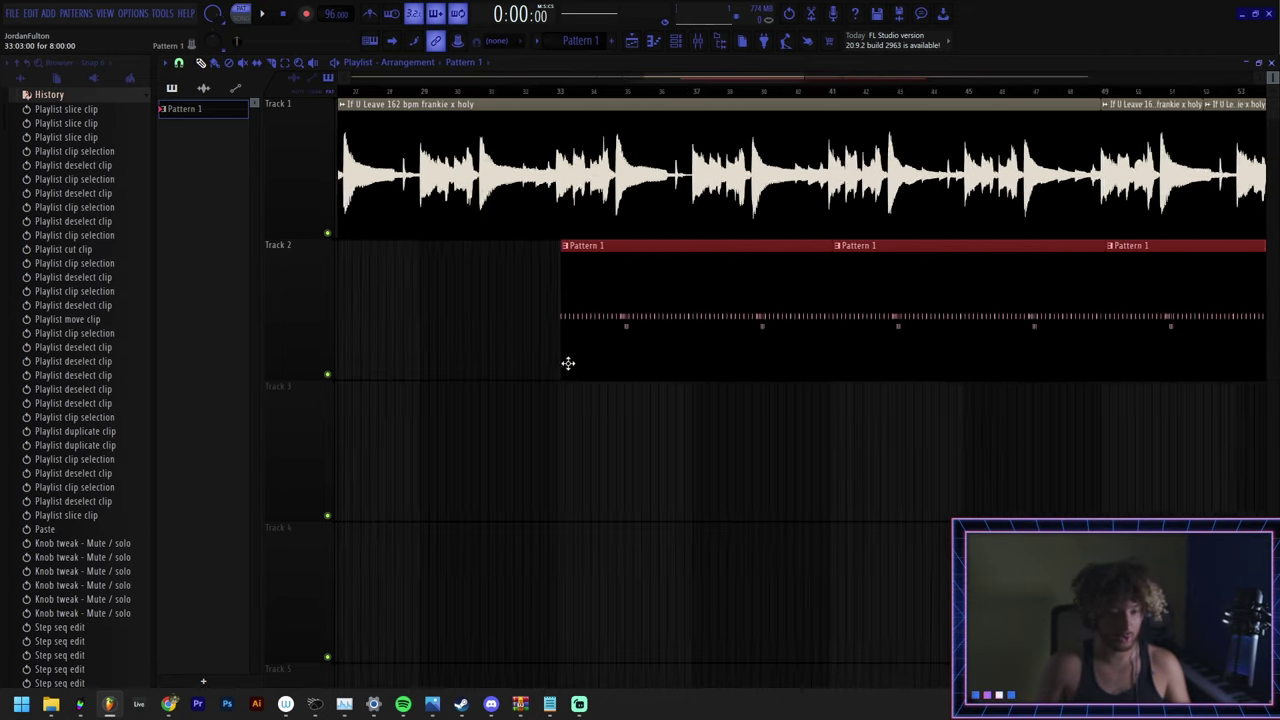
pyautogui.scroll(-5, 663, 477)
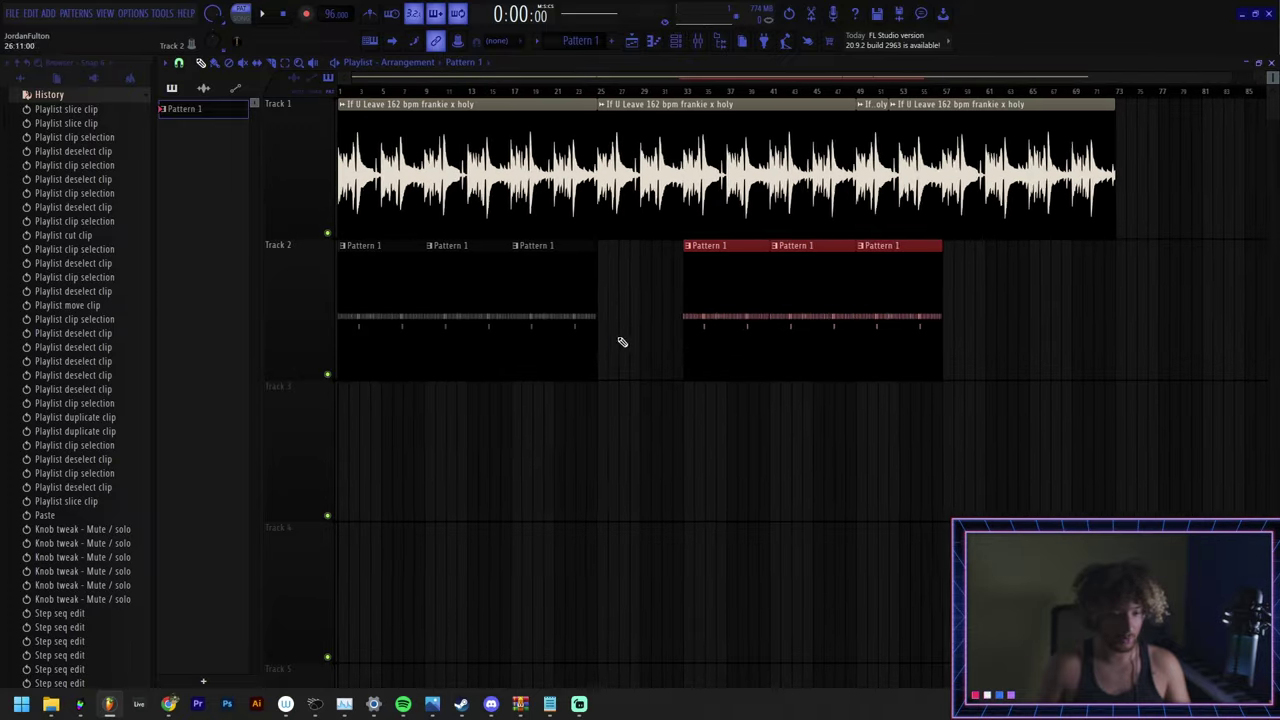
# - Examine the drum gap between bars 25 and 33 against the sample, and select all Pattern 1 clips
pyautogui.moveTo(612, 343); pyautogui.dragTo(332, 315)
pyautogui.moveTo(404, 190); pyautogui.dragTo(565, 175)
pyautogui.scroll(3, 704, 310)
pyautogui.moveTo(757, 340); pyautogui.dragTo(899, 310)
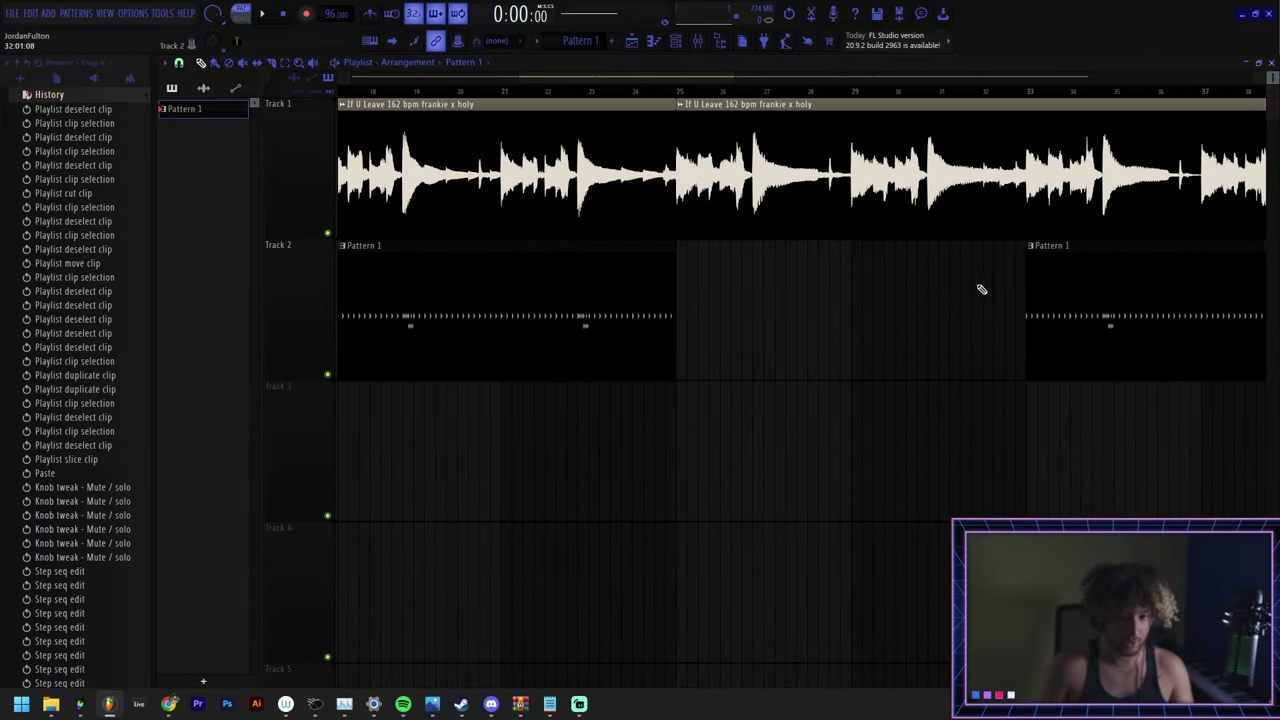
pyautogui.scroll(-2, 638, 445)
pyautogui.scroll(-2, 638, 445)
pyautogui.moveTo(1023, 440); pyautogui.dragTo(668, 307)
pyautogui.keyDown('ctrl'); pyautogui.click(1097, 363); pyautogui.keyUp('ctrl')
pyautogui.moveTo(1017, 345); pyautogui.dragTo(385, 300)
# - Bring up the channel rack and open the Avalanche (HH) channel in the piano roll
pyautogui.press('F6')
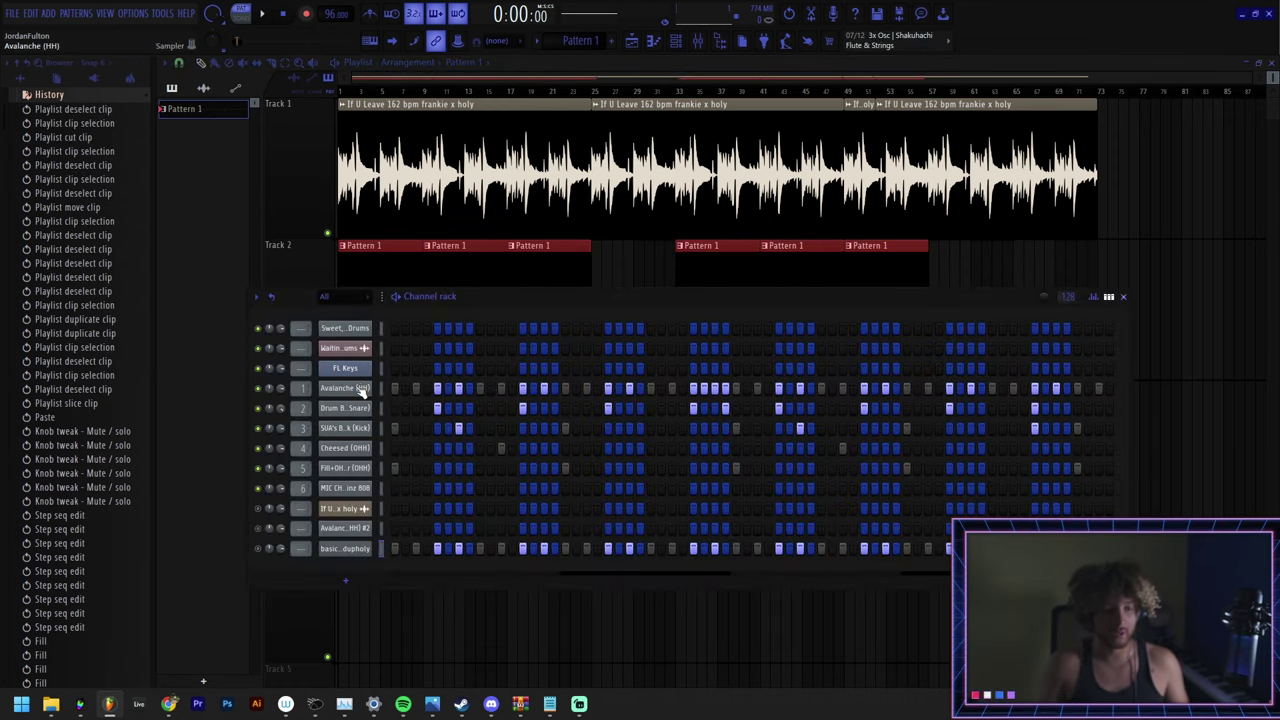
pyautogui.rightClick(363, 392)
pyautogui.rightClick(363, 392)
pyautogui.rightClick(364, 393)
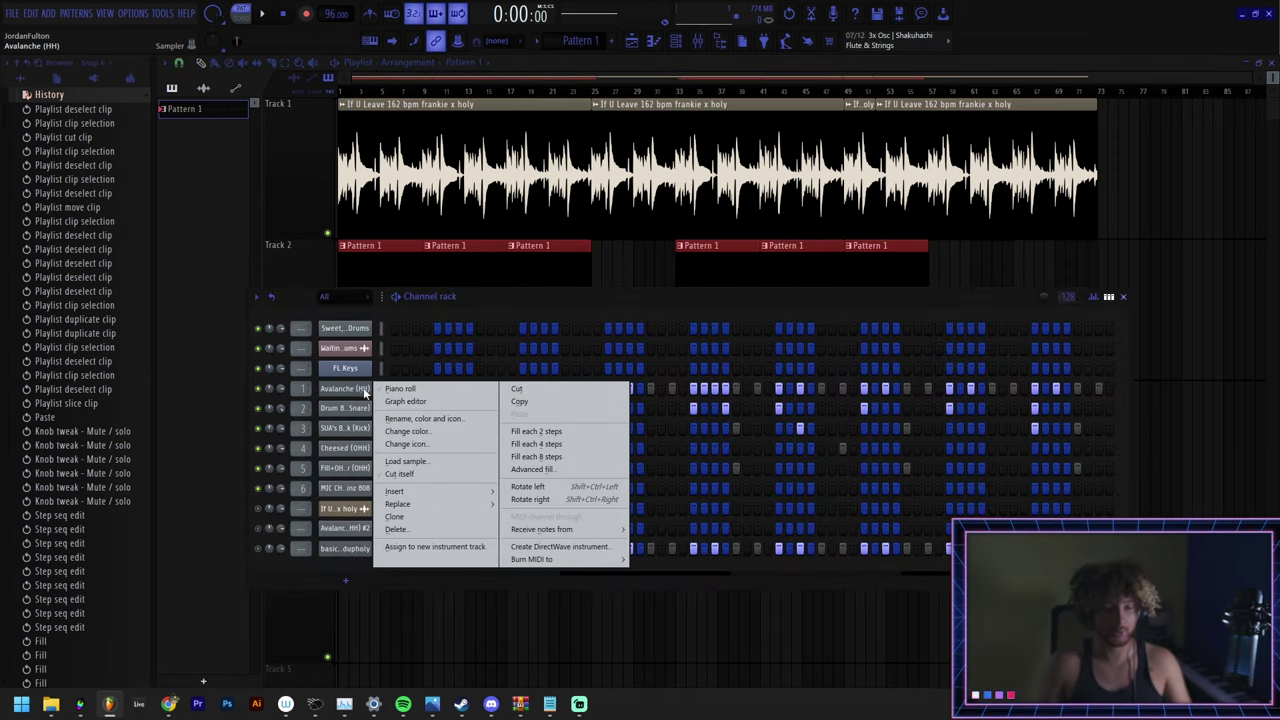
pyautogui.rightClick(350, 408)
pyautogui.rightClick(356, 391)
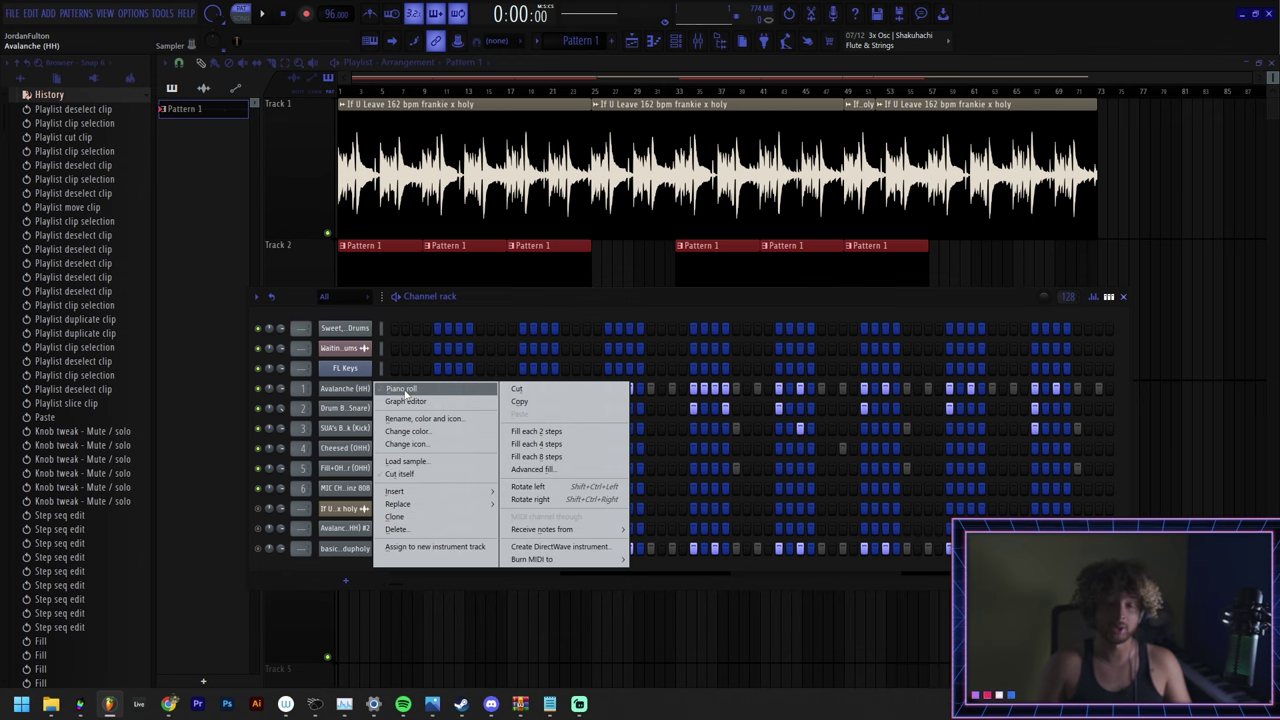
pyautogui.rightClick(358, 398)
pyautogui.rightClick(360, 396)
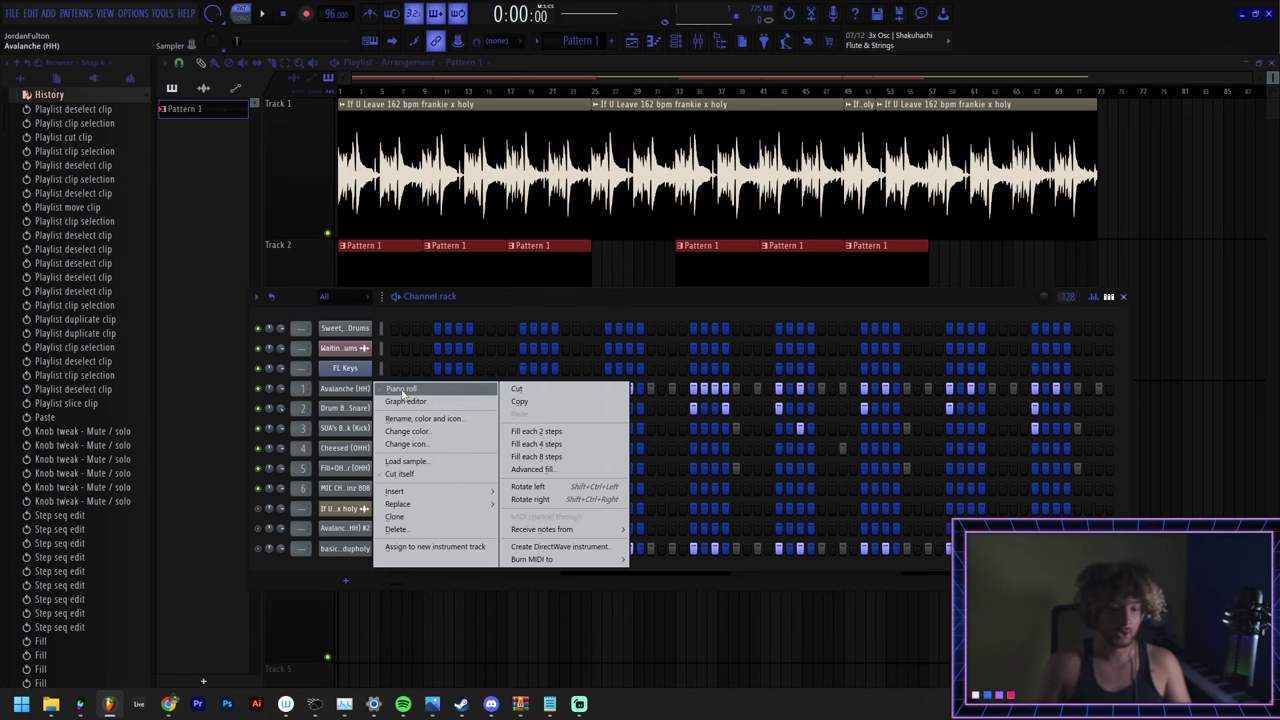
pyautogui.click(402, 389)
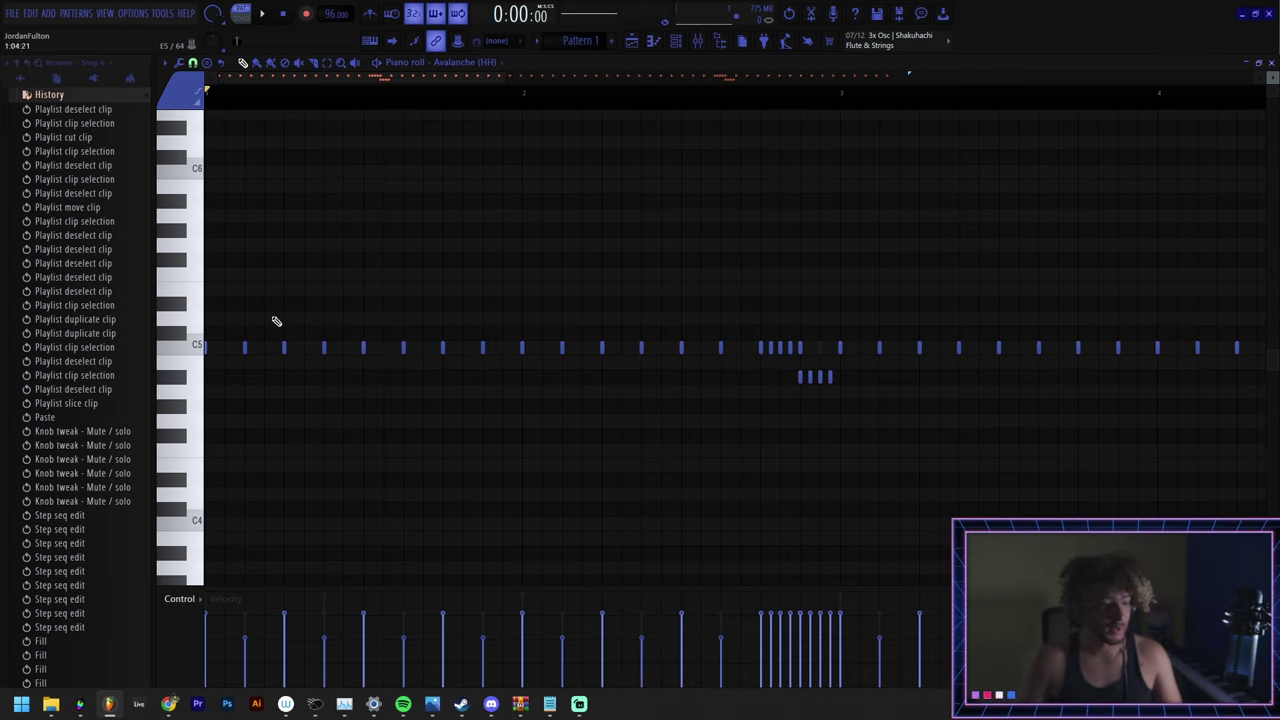
# - Try adding three single notes at rising pitches above the C5 hi-hat line and delete them
pyautogui.click(232, 299)
pyautogui.rightClick(261, 308)
pyautogui.click(246, 347)
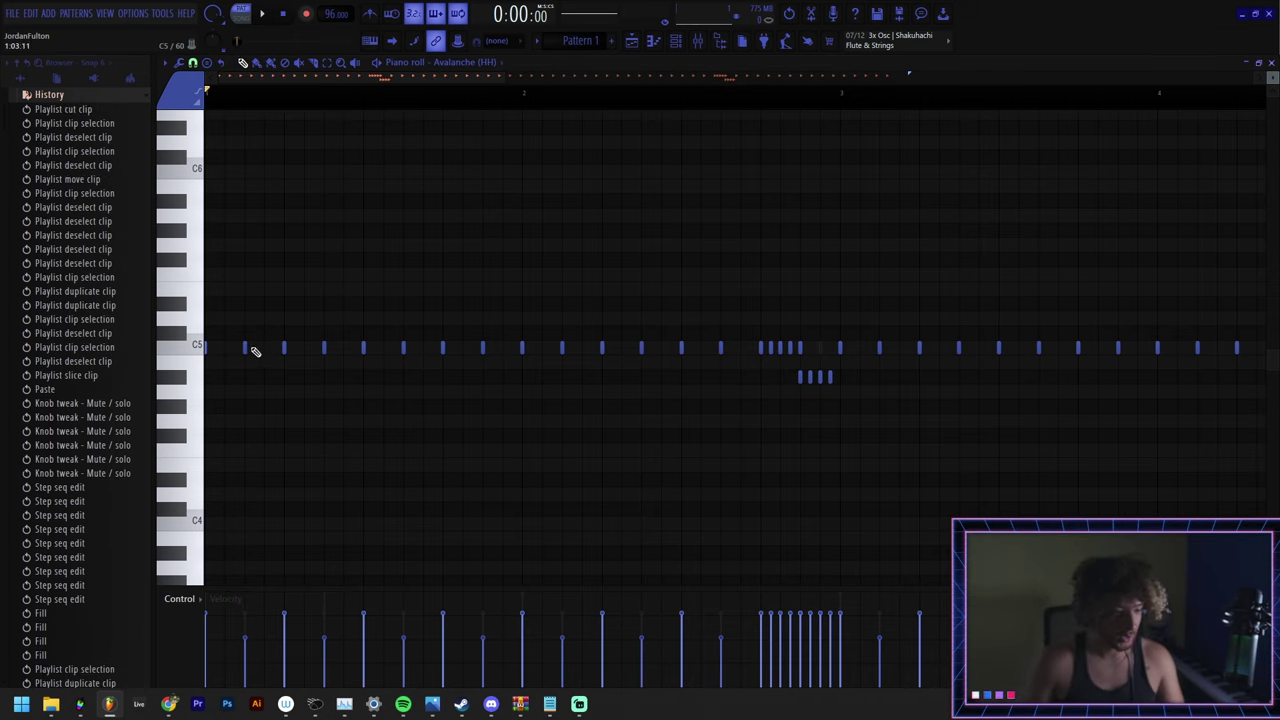
pyautogui.scroll(3, 220, 286)
pyautogui.click(279, 290)
pyautogui.click(464, 260)
pyautogui.click(575, 245)
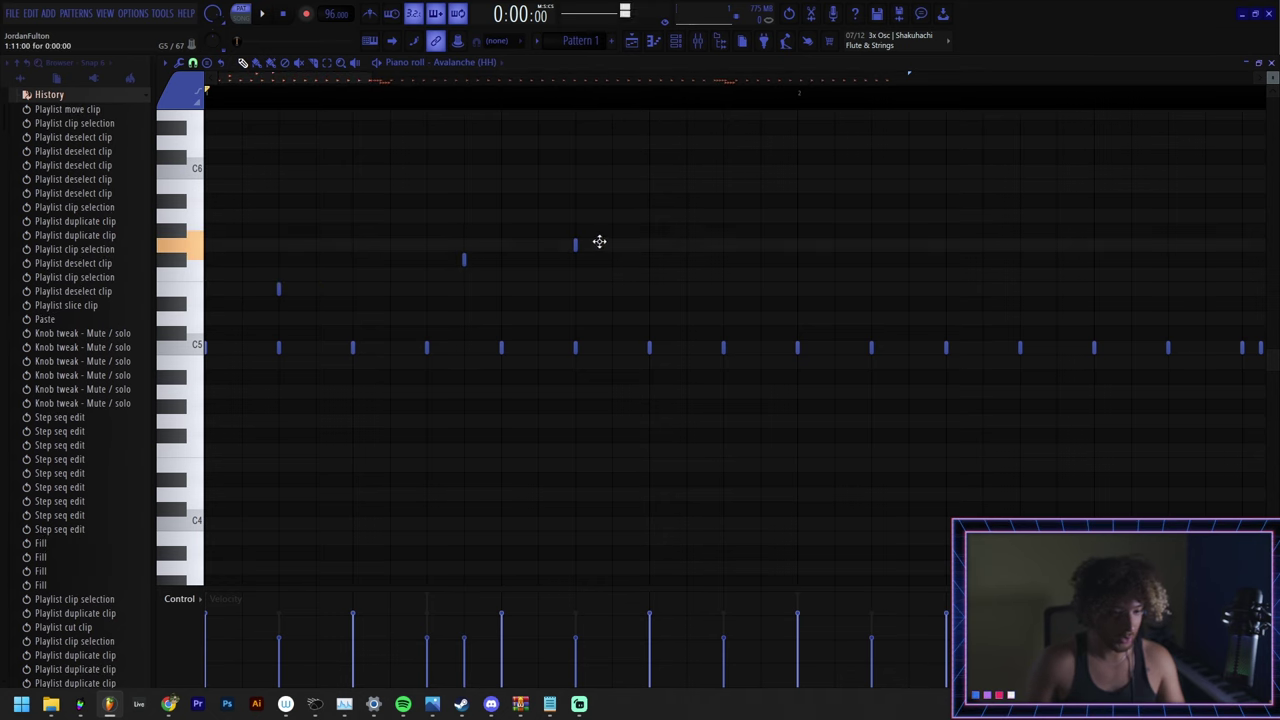
pyautogui.moveTo(684, 210); pyautogui.dragTo(280, 305)
pyautogui.press('Delete')
pyautogui.scroll(-3, 370, 289)
# - Try painting a continuous row of notes above the hi-hat line in bar 2 and delete the row
pyautogui.press('b')
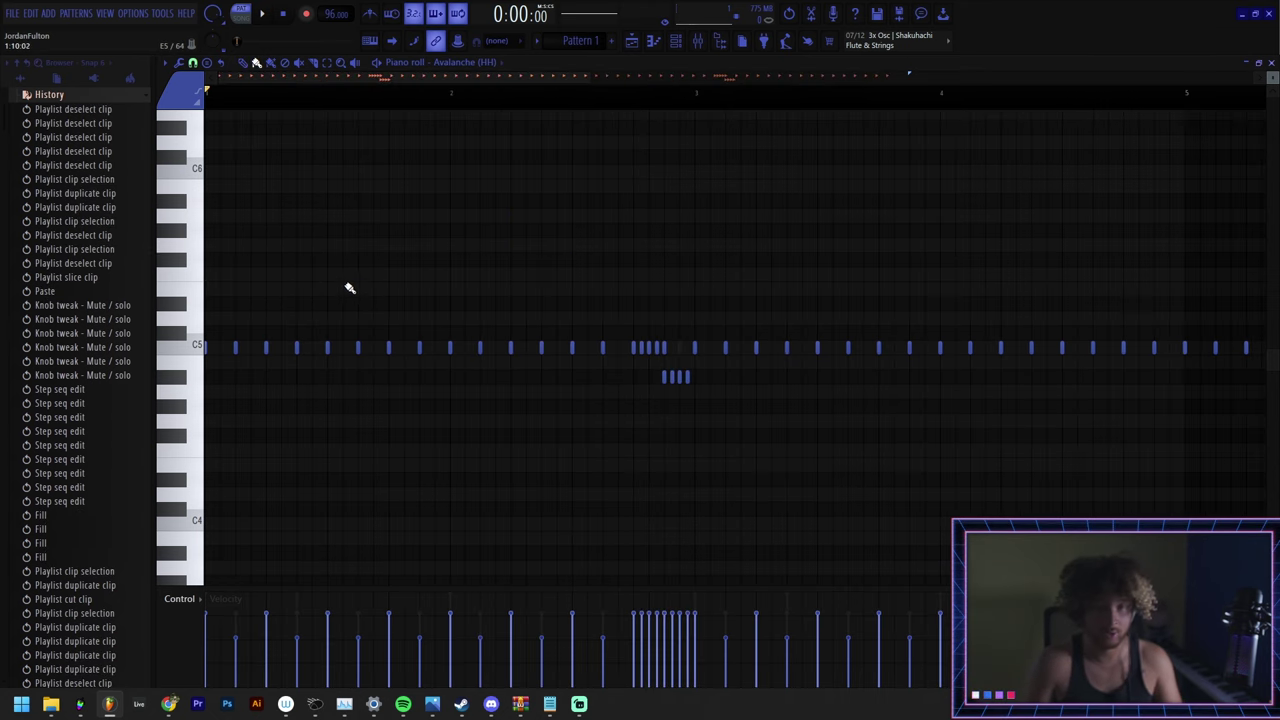
pyautogui.scroll(3, 317, 80)
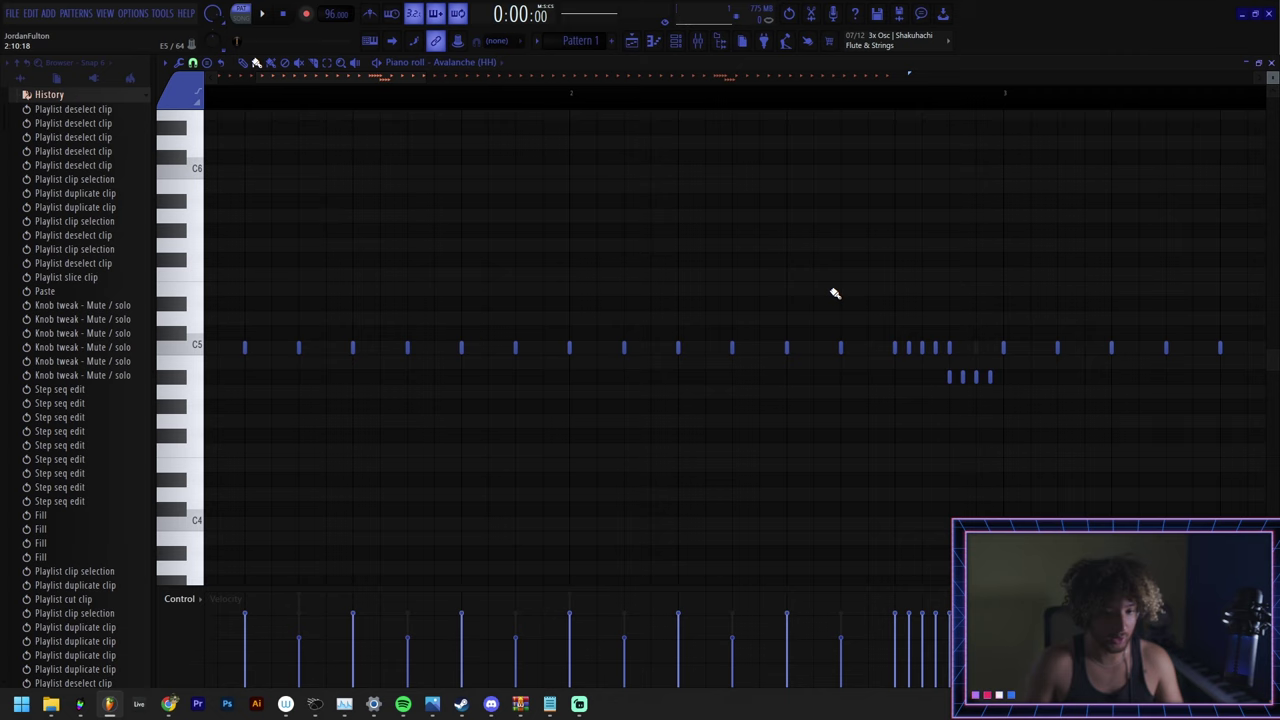
pyautogui.moveTo(436, 215); pyautogui.dragTo(893, 215)
pyautogui.scroll(-3, 726, 281)
pyautogui.moveTo(764, 181)
pyautogui.mouseDown()
pyautogui.moveTo(606, 231)
pyautogui.moveTo(460, 250)
pyautogui.mouseUp()
pyautogui.press('Delete')
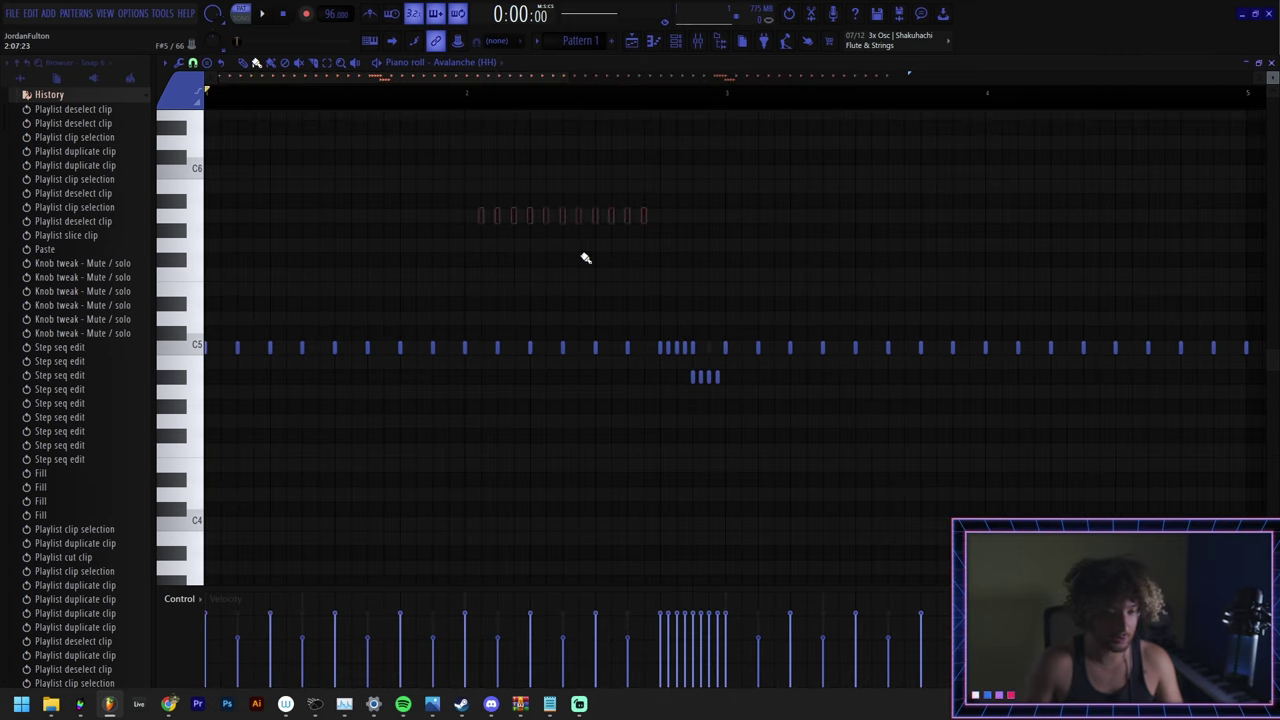
# - Try painting a long row of notes above the C5 hi-hat line from bar 1 to bar 6 and undo it
pyautogui.moveTo(661, 244); pyautogui.dragTo(1168, 244)
pyautogui.scroll(-2, 840, 266)
pyautogui.hotkey('ctrl', 'z')
pyautogui.hotkey('ctrl', 'z')
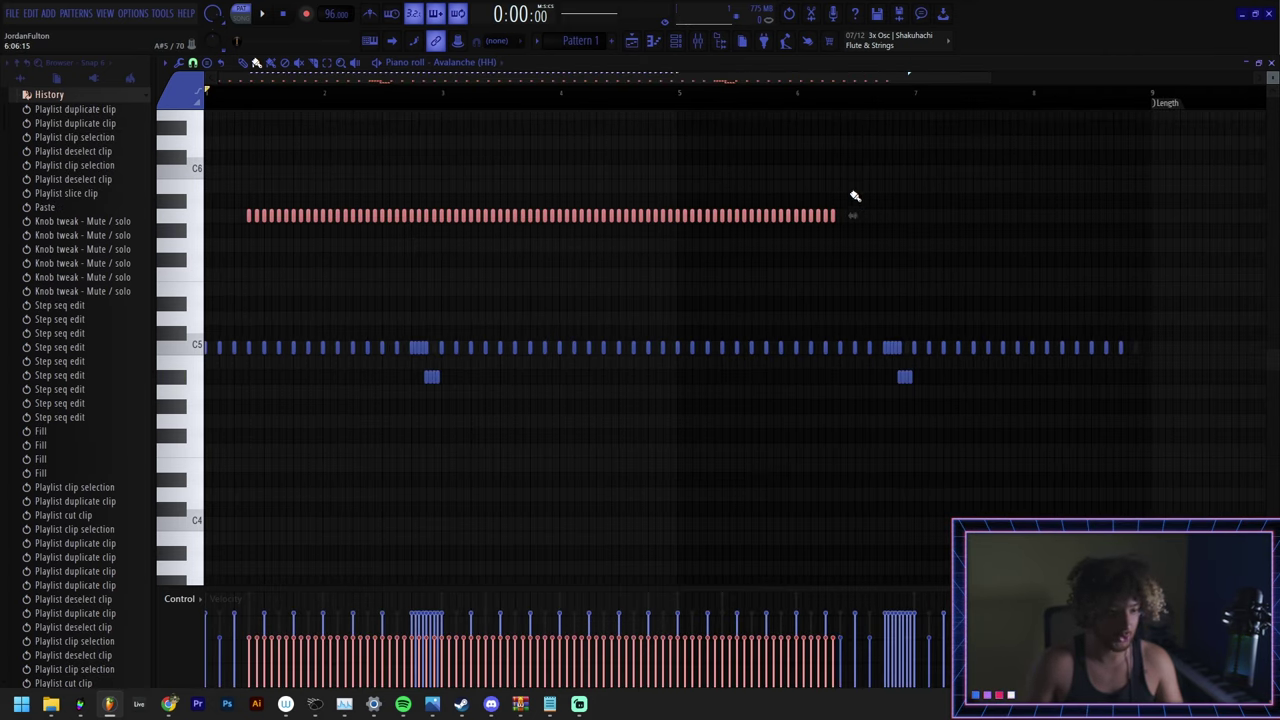
pyautogui.hotkey('ctrl', 'z')
pyautogui.scroll(3, 310, 249)
# - Try placing three separate notes above the C5 hi-hat line with the Draw tool in bars 1 and 2, and delete them
pyautogui.moveTo(331, 77); pyautogui.dragTo(254, 76)
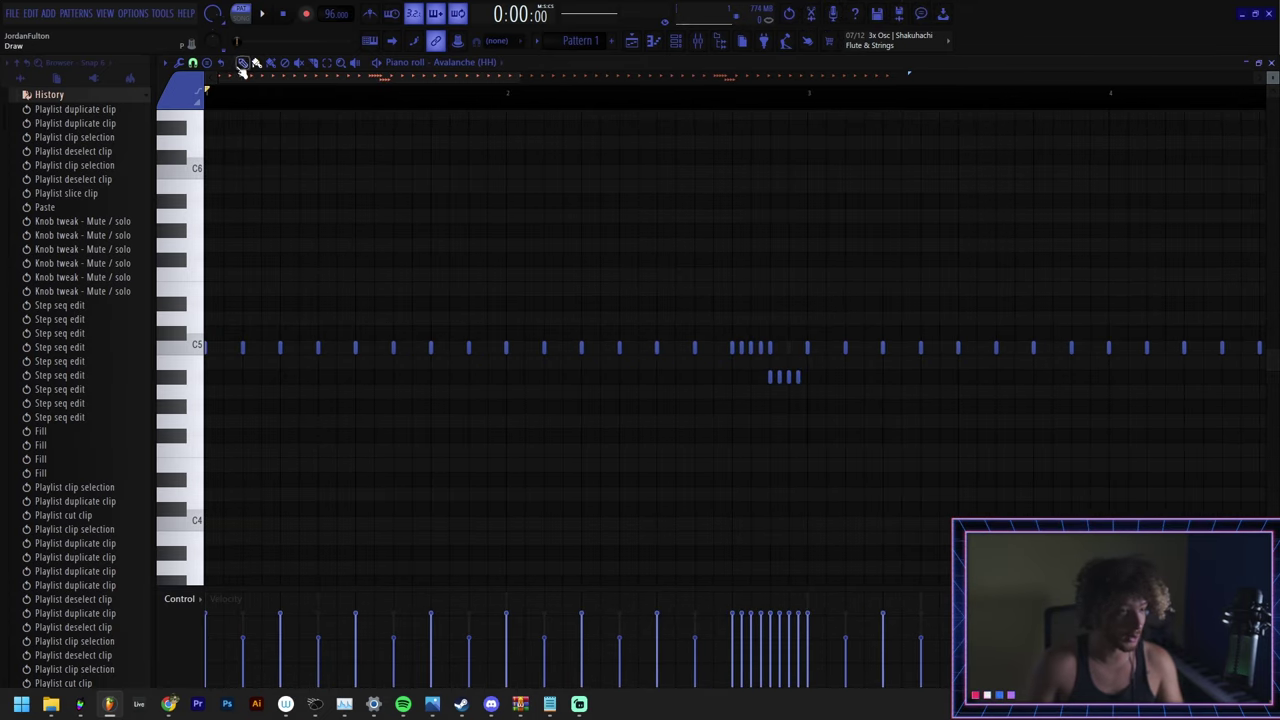
pyautogui.click(430, 230)
pyautogui.click(619, 230)
pyautogui.click(751, 217)
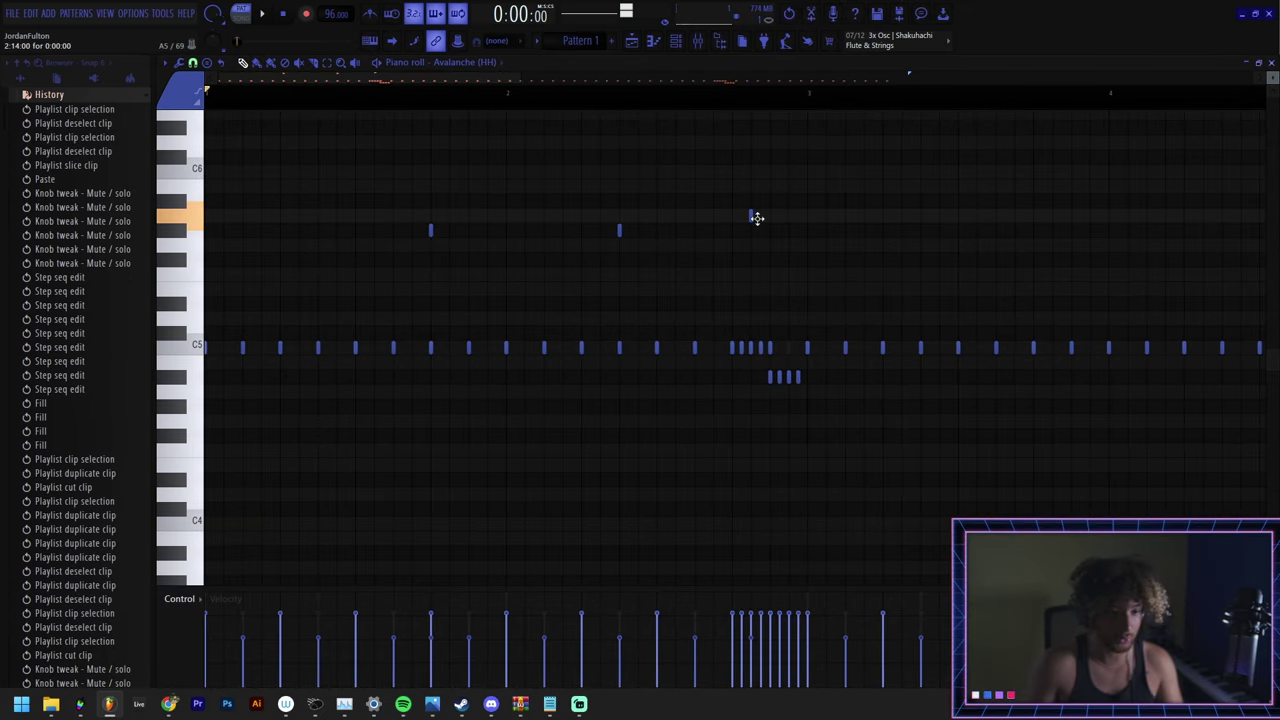
pyautogui.moveTo(1040, 186); pyautogui.dragTo(352, 284)
pyautogui.press('Delete')
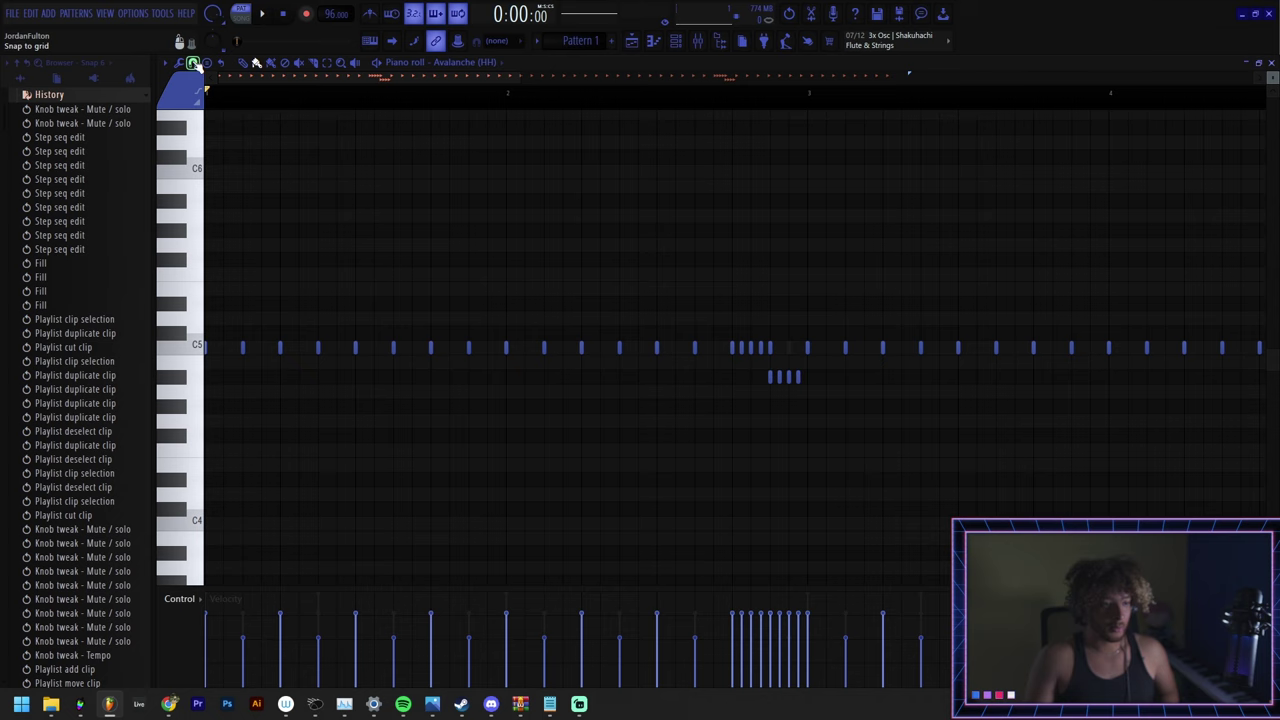
# - Set the piano roll's grid snap to 1/2 beat
pyautogui.click(193, 62)
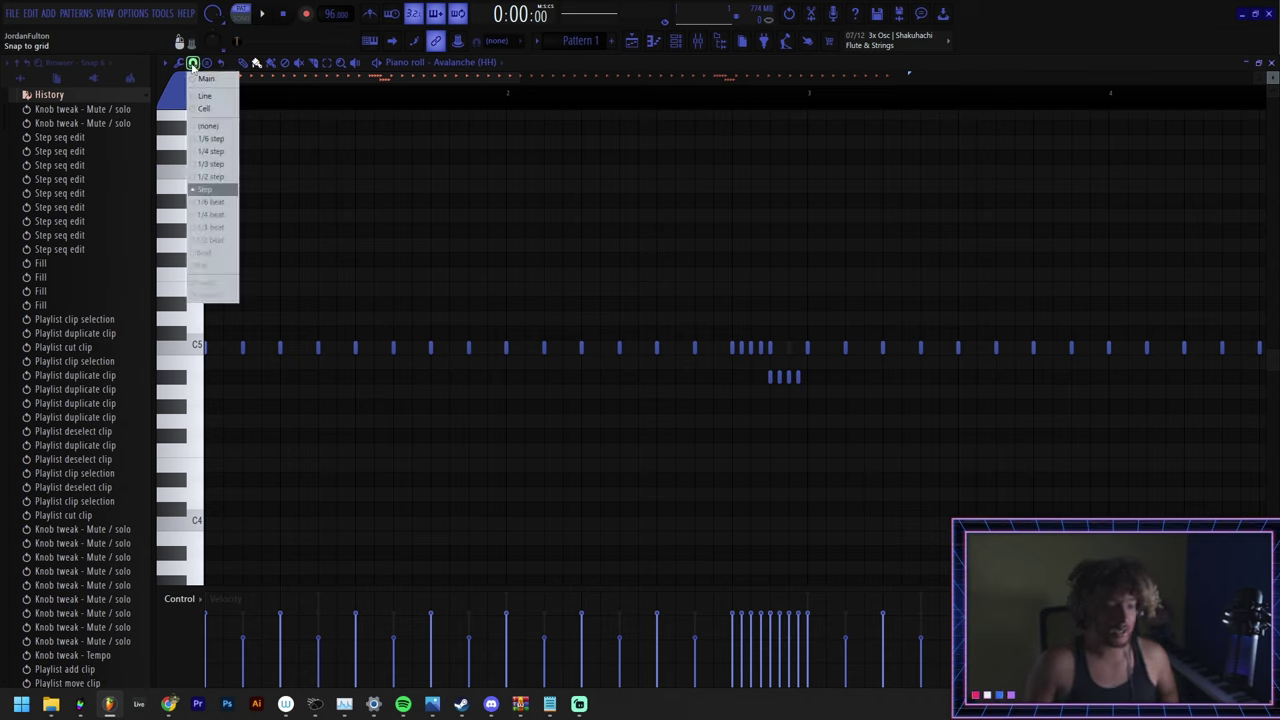
pyautogui.click(214, 243)
pyautogui.click(193, 62)
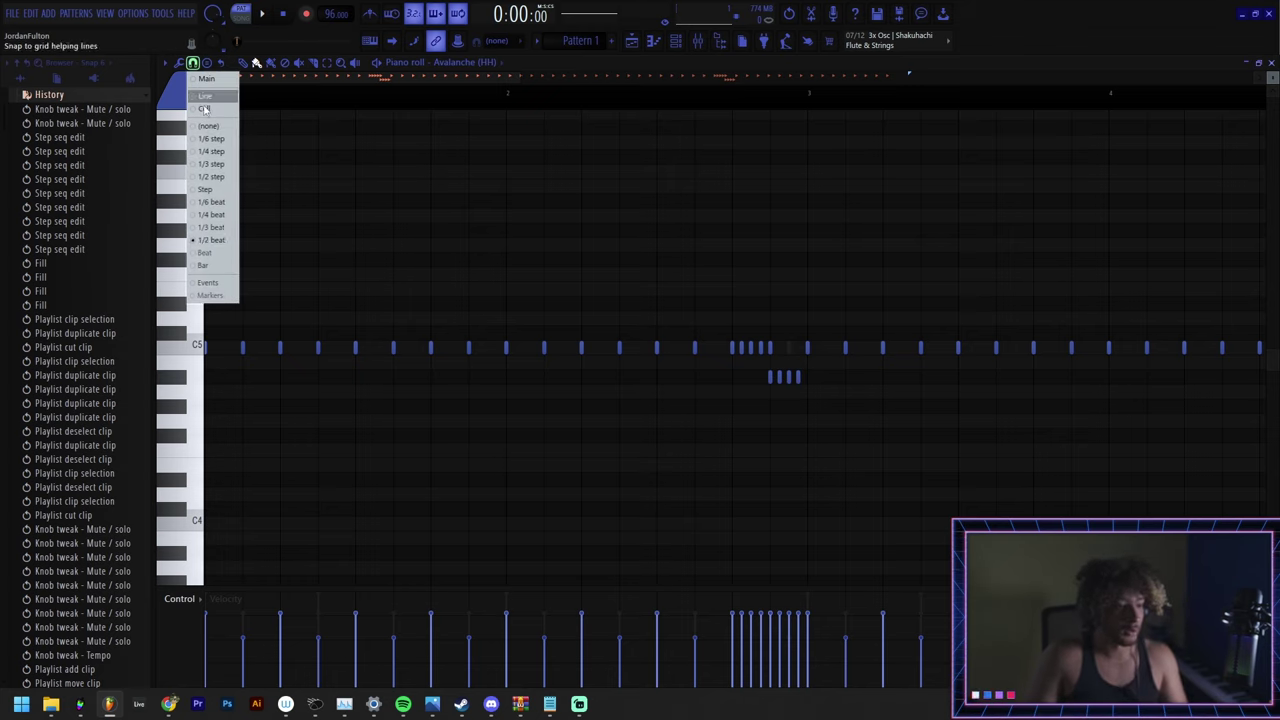
pyautogui.click(226, 244)
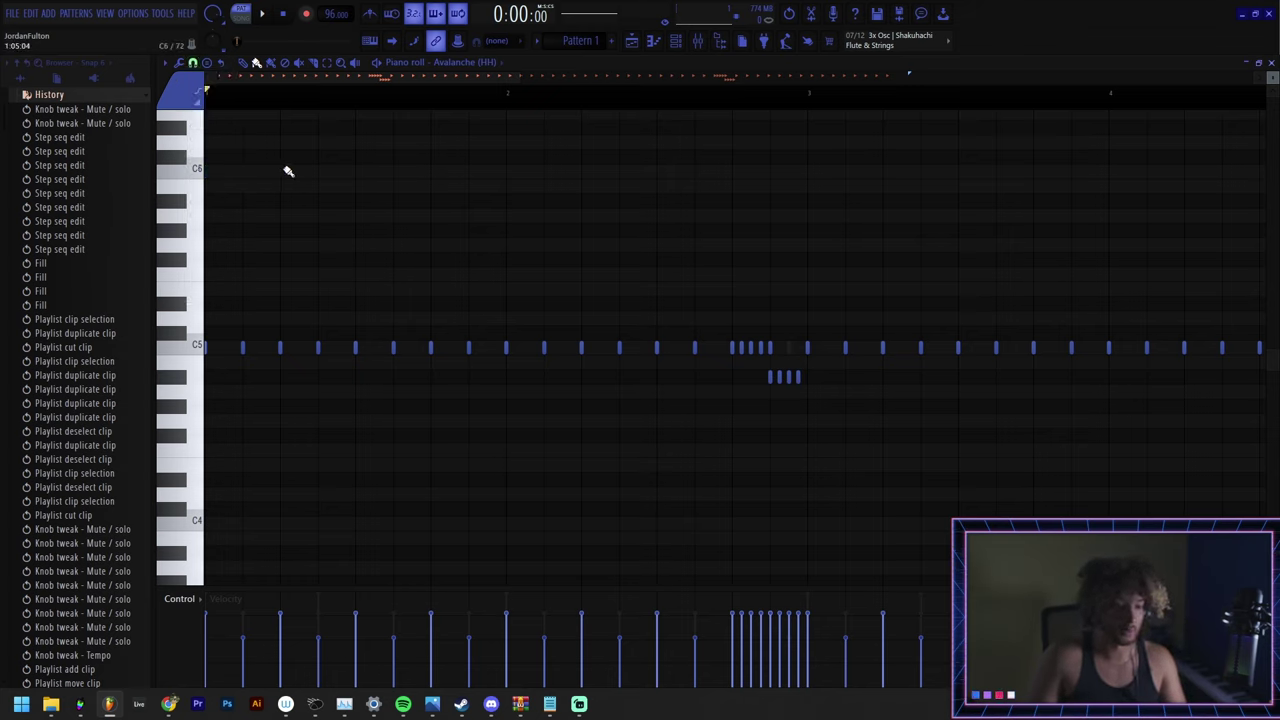
pyautogui.click(193, 62)
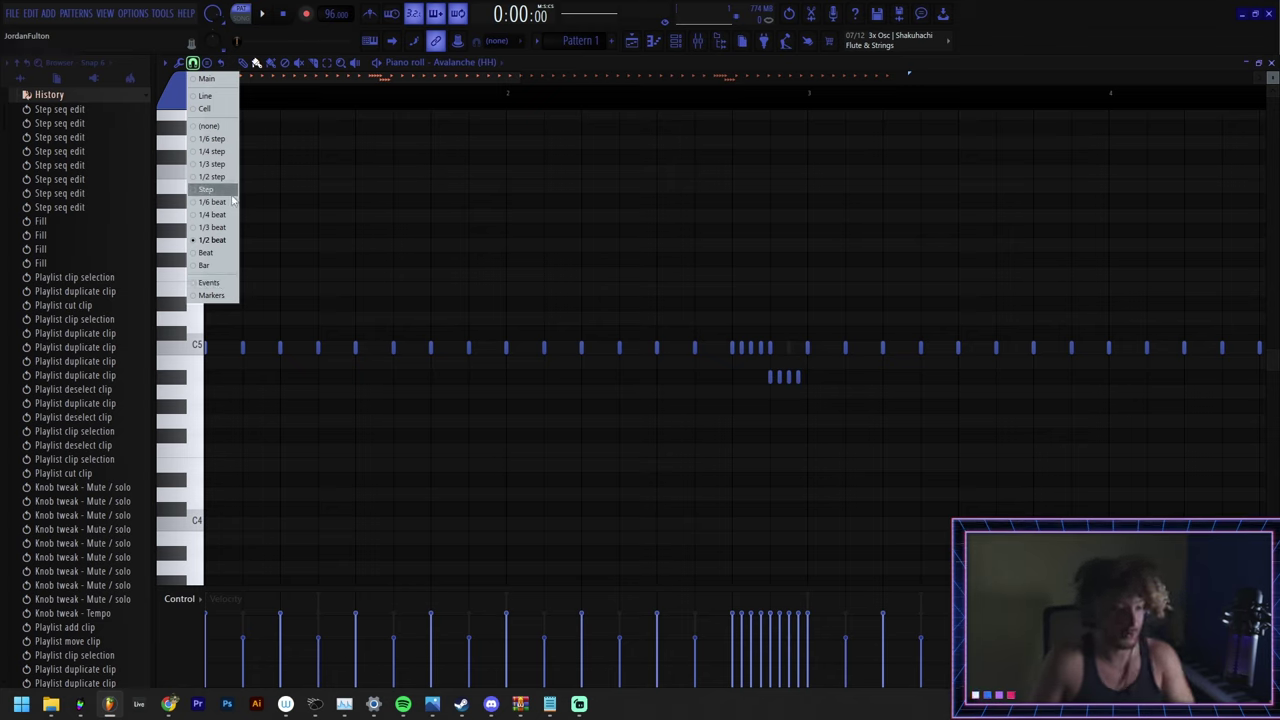
pyautogui.click(206, 243)
pyautogui.click(193, 63)
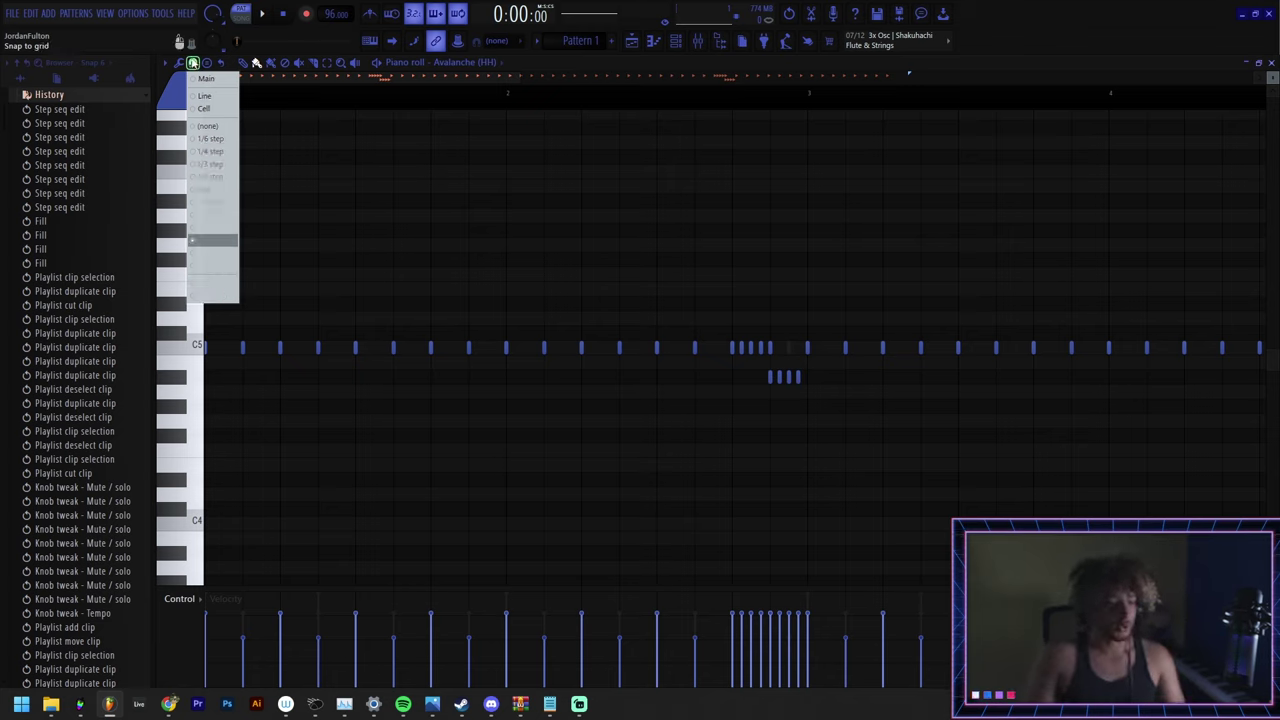
pyautogui.click(378, 204)
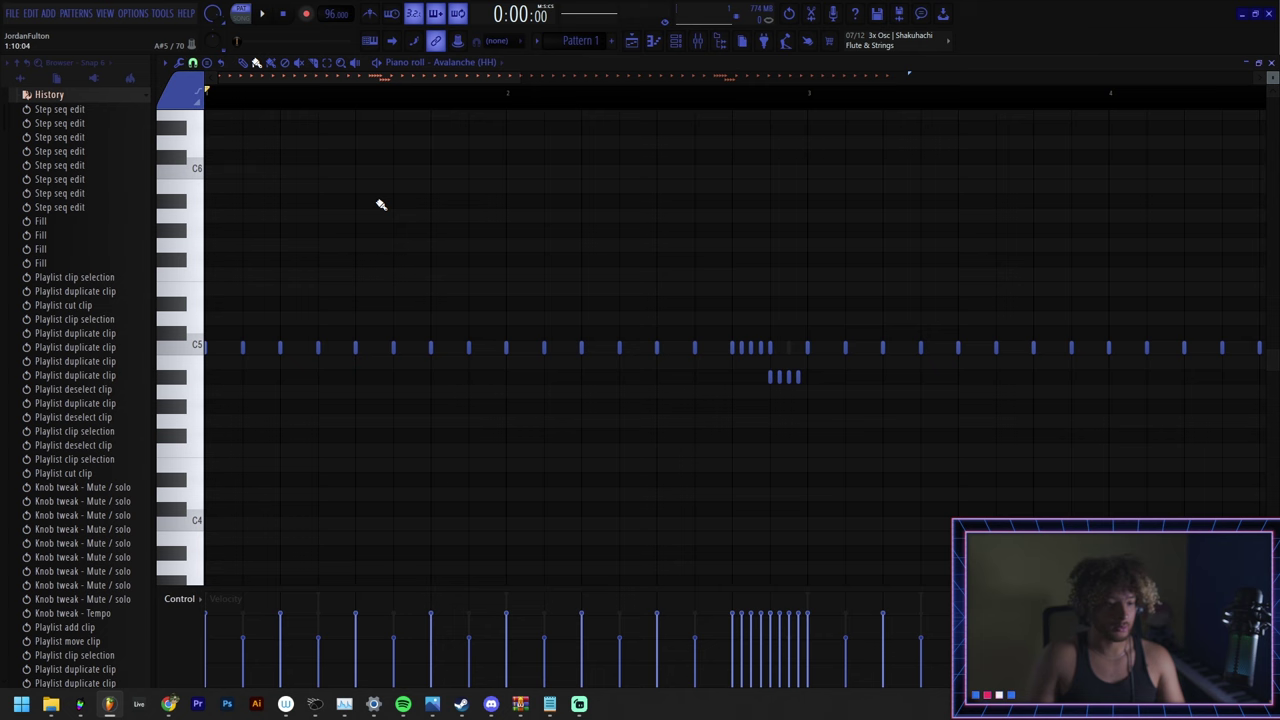
# - Try painting a row of notes spaced 1/2 beat apart above C6 from bar 1 to bar 3, and delete it
pyautogui.moveTo(393, 165); pyautogui.dragTo(997, 154)
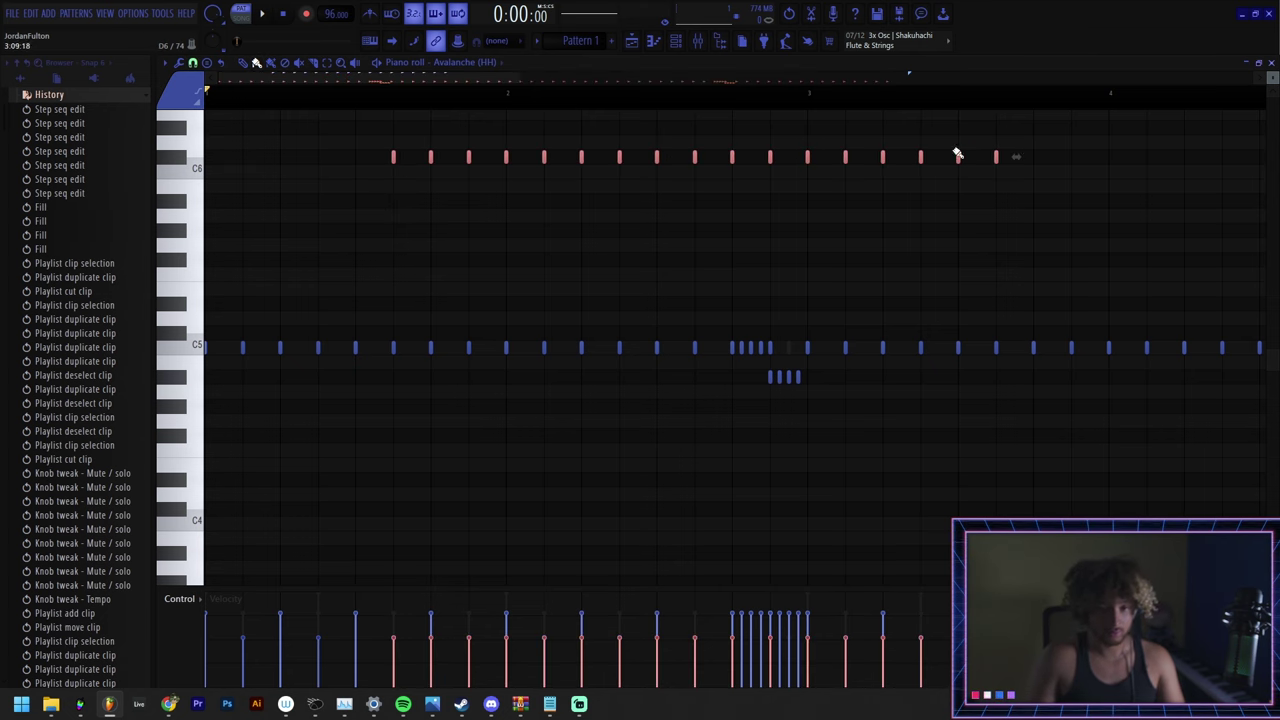
pyautogui.scroll(-3, 957, 154)
pyautogui.press('Delete')
# - Set the piano roll's grid snap to 1/6 step
pyautogui.click(204, 64)
pyautogui.click(195, 64)
pyautogui.click(210, 139)
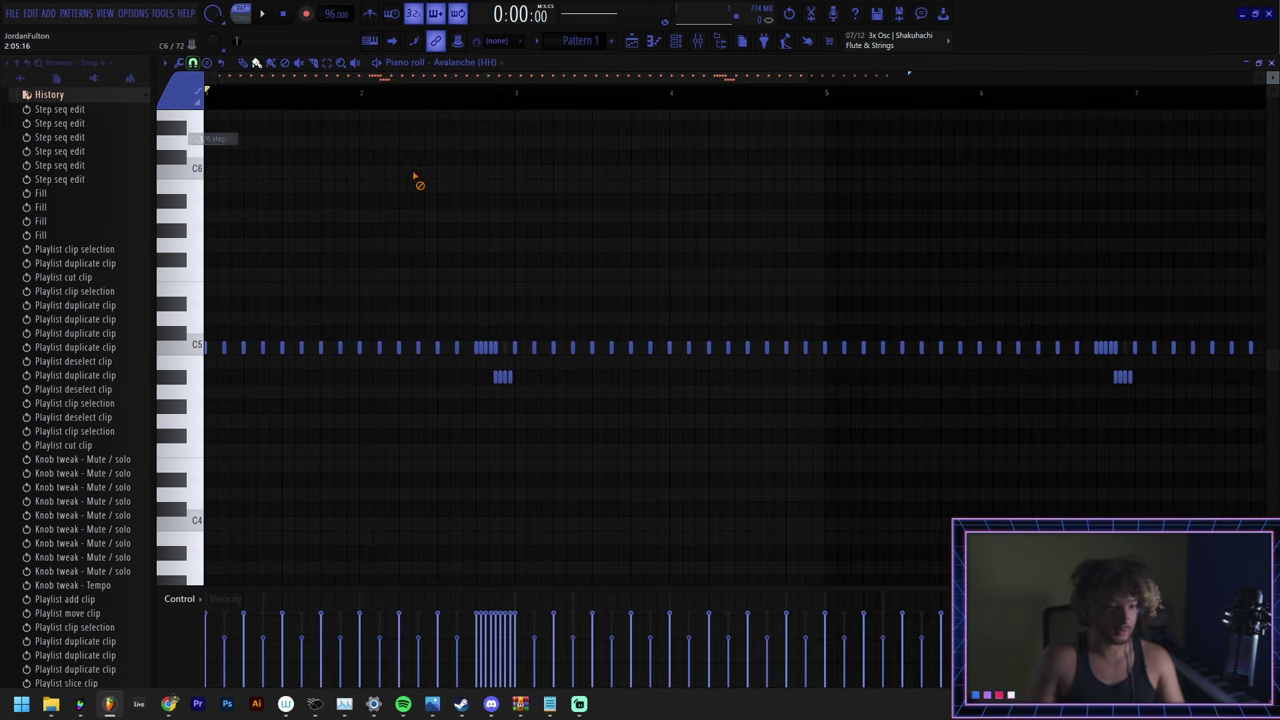
# - Try painting a dense row of 1/6-step notes just below C6, starting late in bar 1
pyautogui.press('b')
pyautogui.scroll(2, 270, 203)
pyautogui.click(350, 187)
pyautogui.moveTo(350, 187); pyautogui.dragTo(928, 190)
pyautogui.scroll(4, 274, 260)
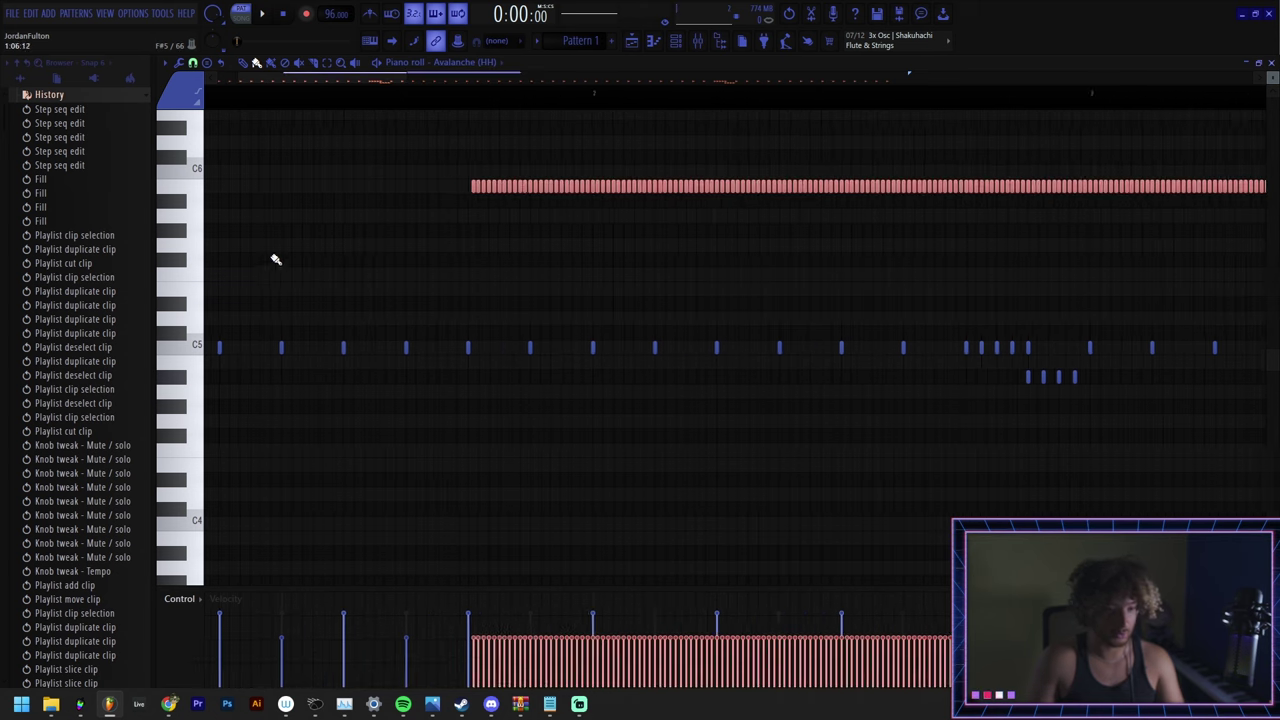
# - Play the dense row from just before its first note, stop playback, and undo the painted notes
pyautogui.scroll(-1, 576, 230)
pyautogui.click(617, 104)
pyautogui.press('space')
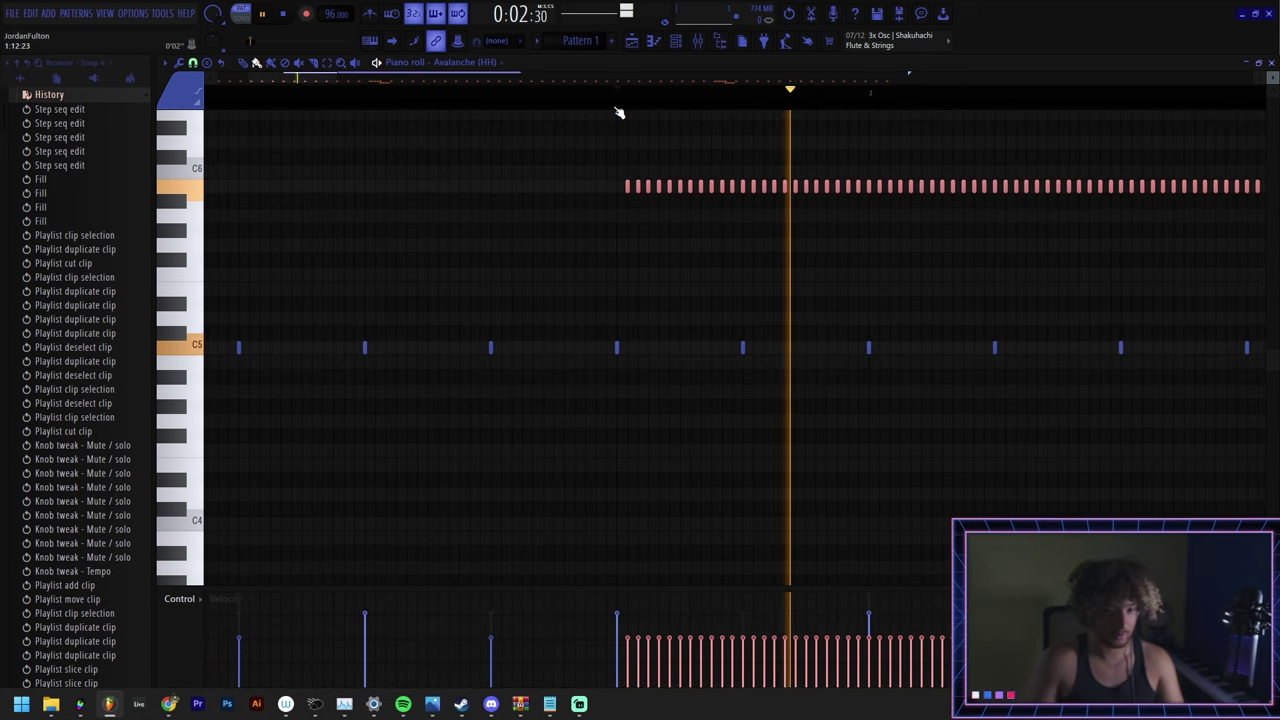
pyautogui.scroll(-4, 572, 258)
pyautogui.press('space')
pyautogui.hotkey('ctrl', 'z')
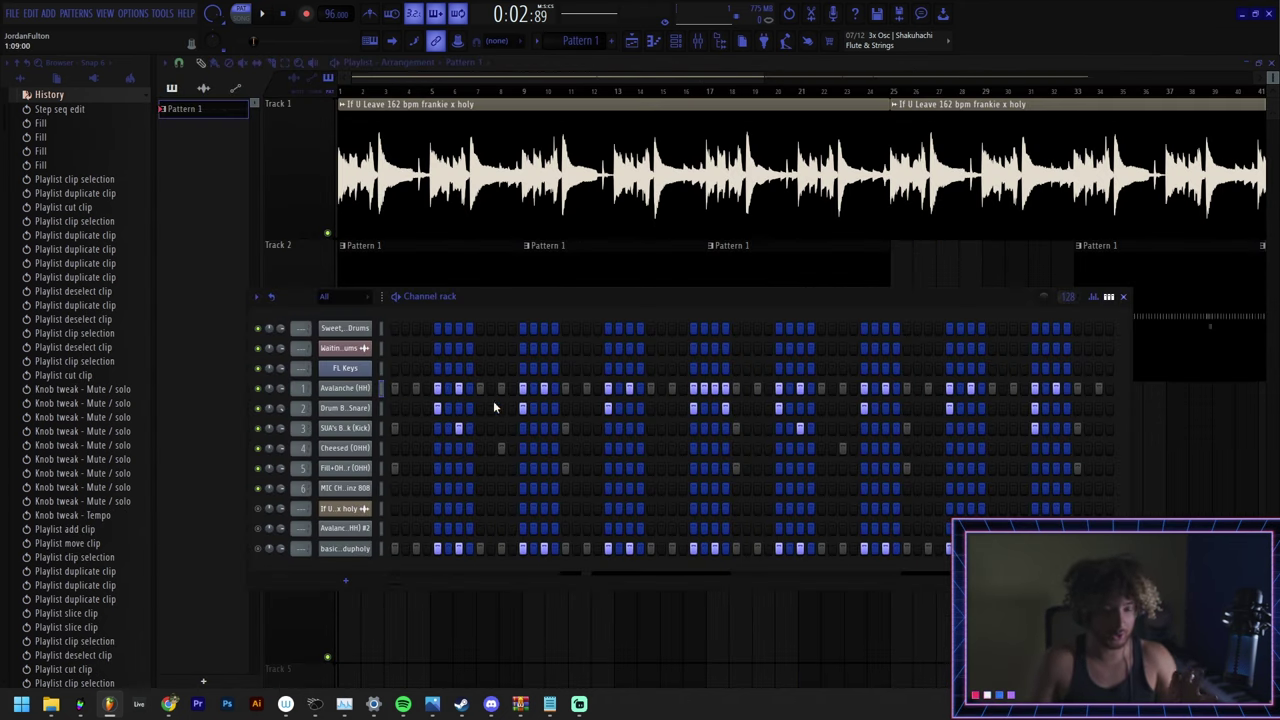
# - Open the Avalanche (HH) channel in the piano roll from the channel rack
pyautogui.rightClick(366, 390)
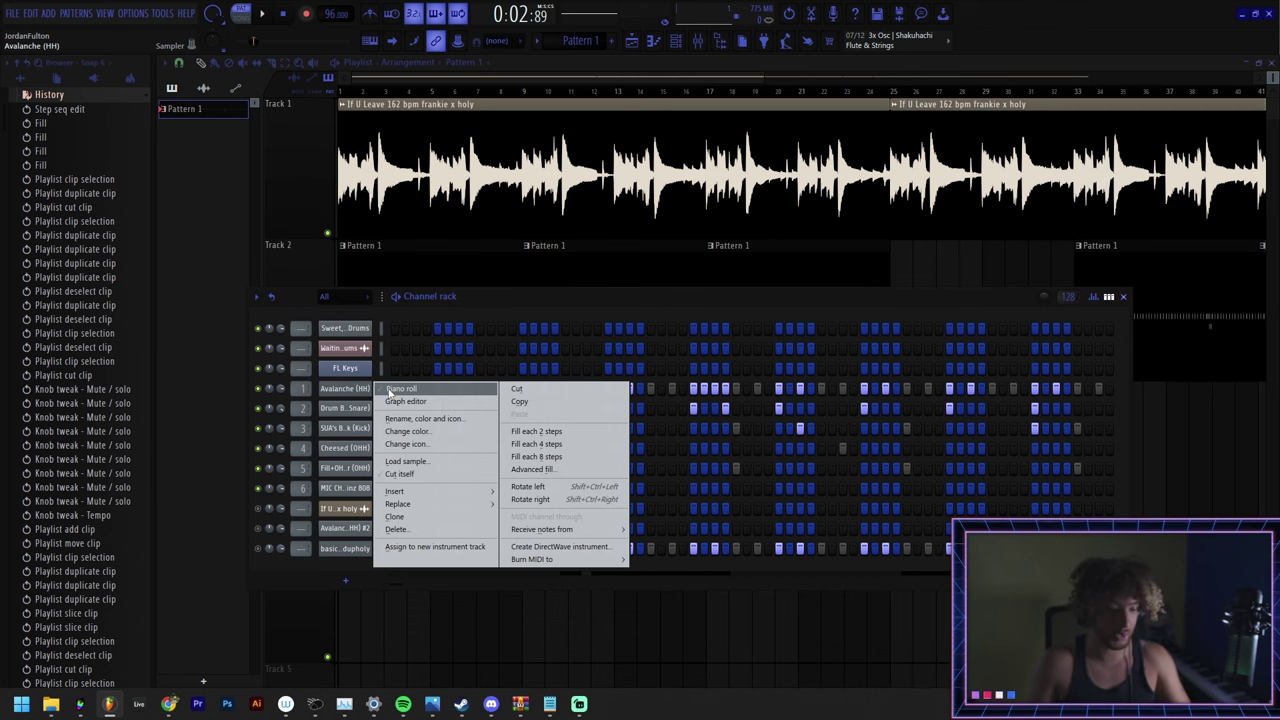
pyautogui.click(395, 389)
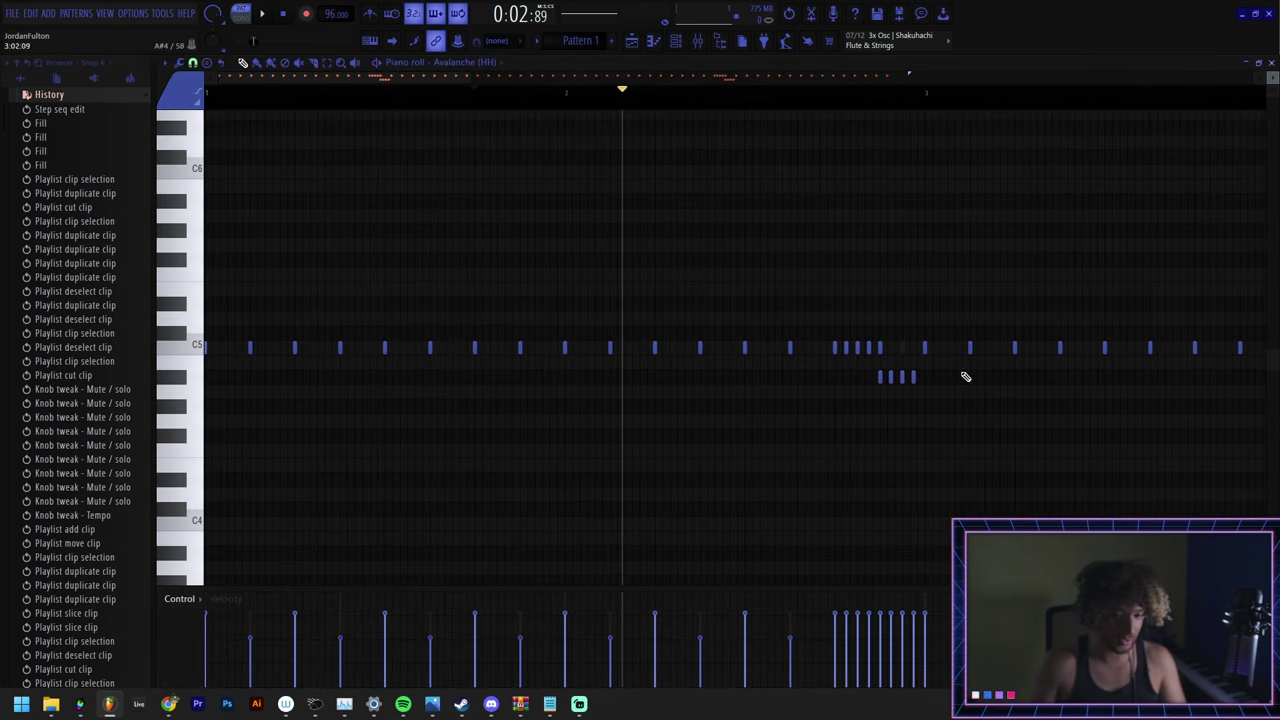
pyautogui.moveTo(966, 377); pyautogui.dragTo(826, 407)
pyautogui.scroll(4, 908, 406)
pyautogui.scroll(-8, 640, 510)
pyautogui.keyDown('ctrl'); pyautogui.click(633, 433); pyautogui.keyUp('ctrl')
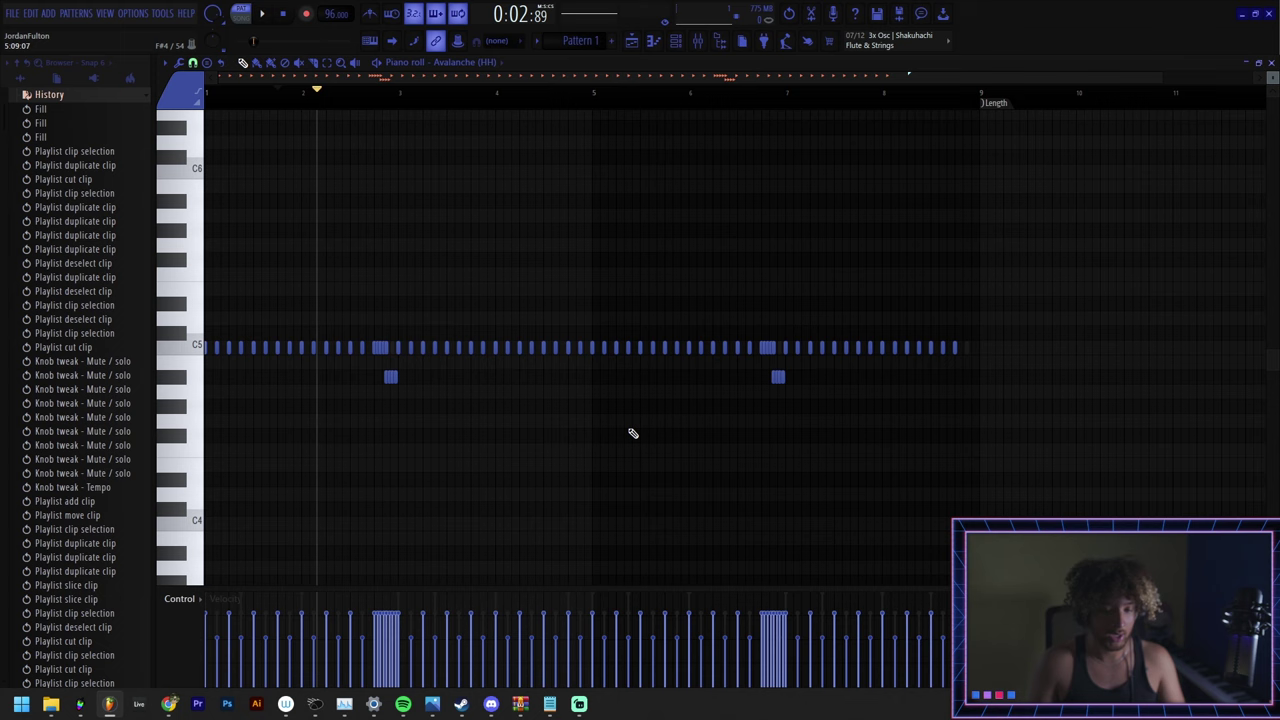
pyautogui.scroll(3, 534, 313)
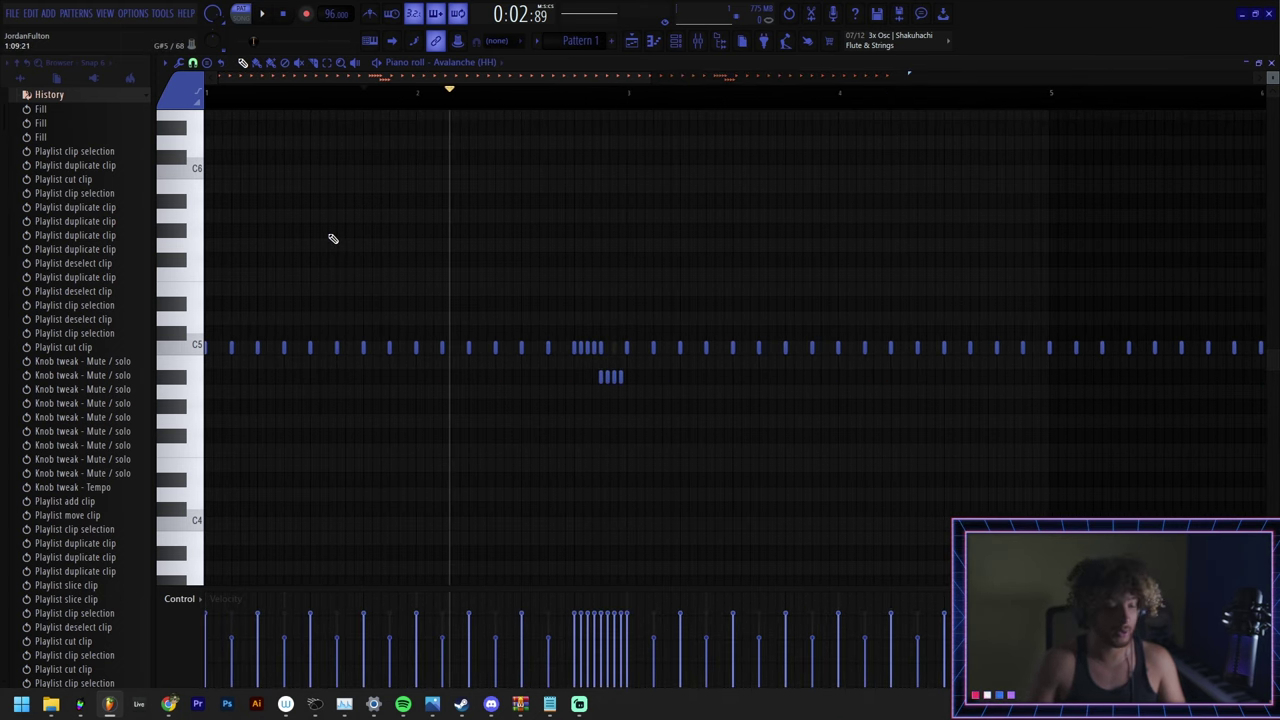
# - Try transposing the whole hi-hat pattern up two semitones and bring it back down to its original pitch
pyautogui.scroll(-3, 360, 255)
pyautogui.press('Up')
pyautogui.press('Up')
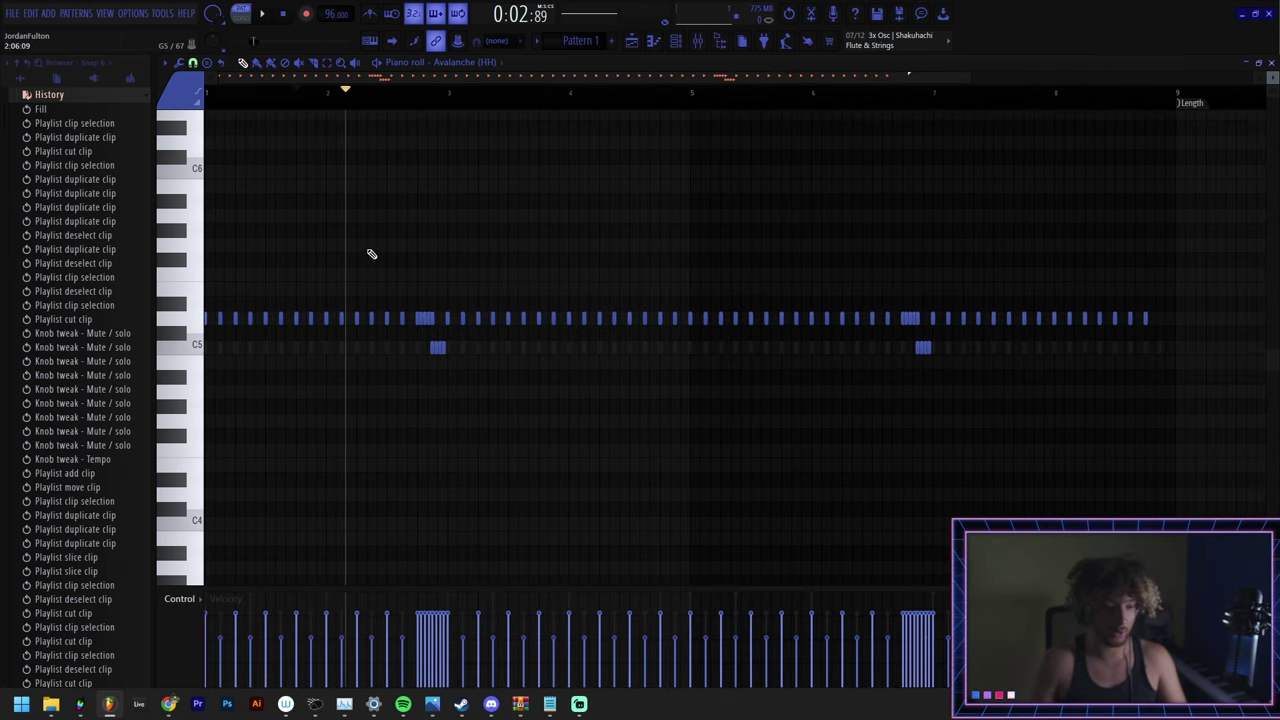
pyautogui.press('Down')
pyautogui.press('Down')
# - Select three C5 hi-hat notes around bar 2 and try raising their pitch
pyautogui.scroll(3, 307, 368)
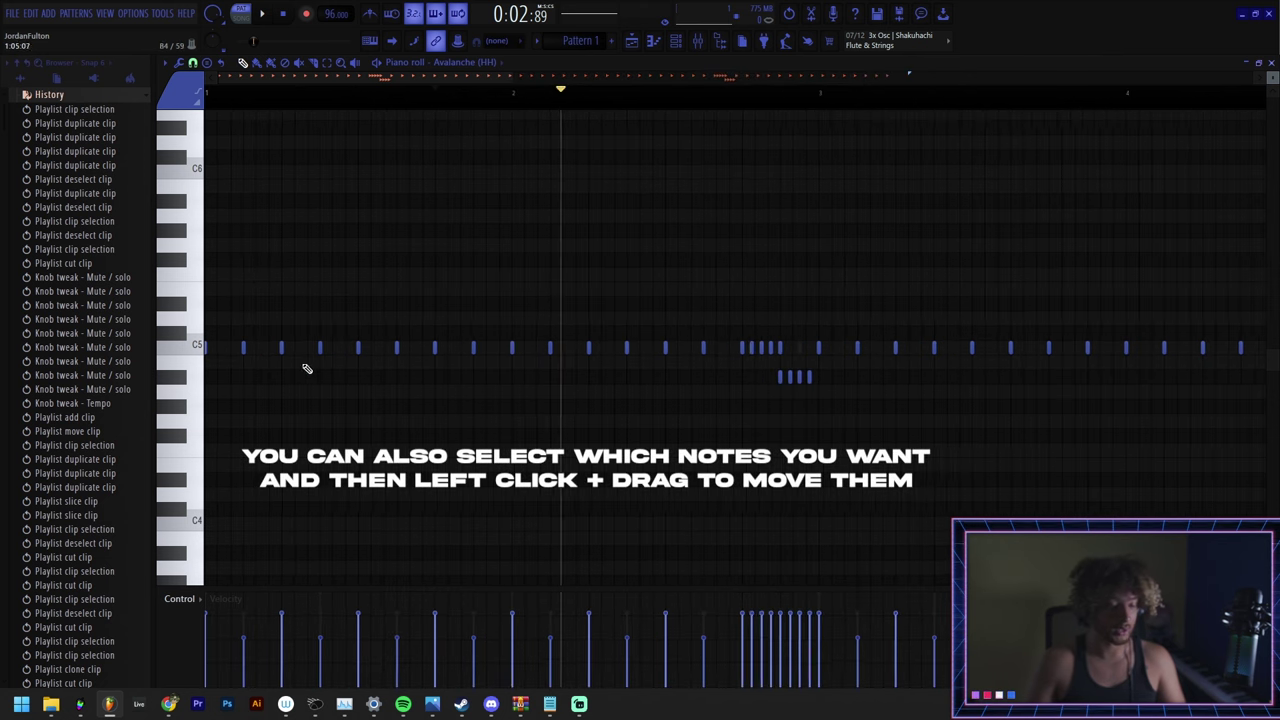
pyautogui.moveTo(554, 346); pyautogui.dragTo(449, 394)
pyautogui.scroll(-3, 494, 304)
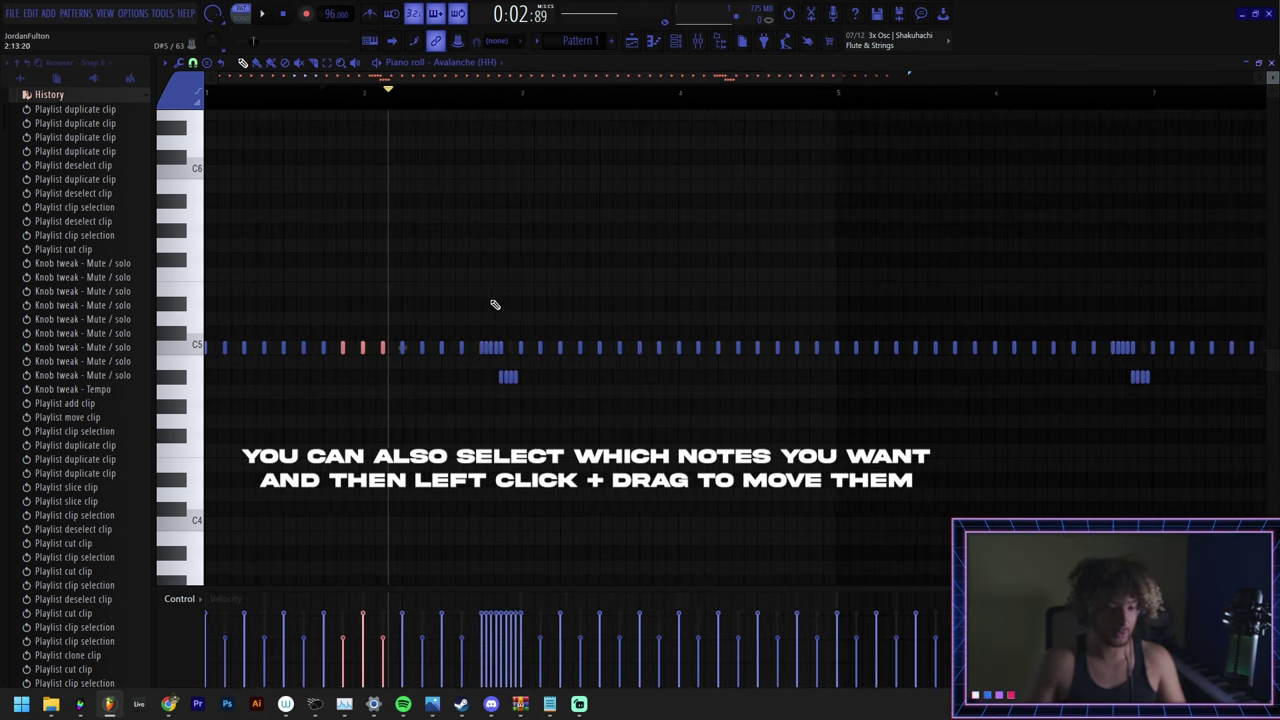
pyautogui.scroll(-1, 494, 304)
pyautogui.press('Up')
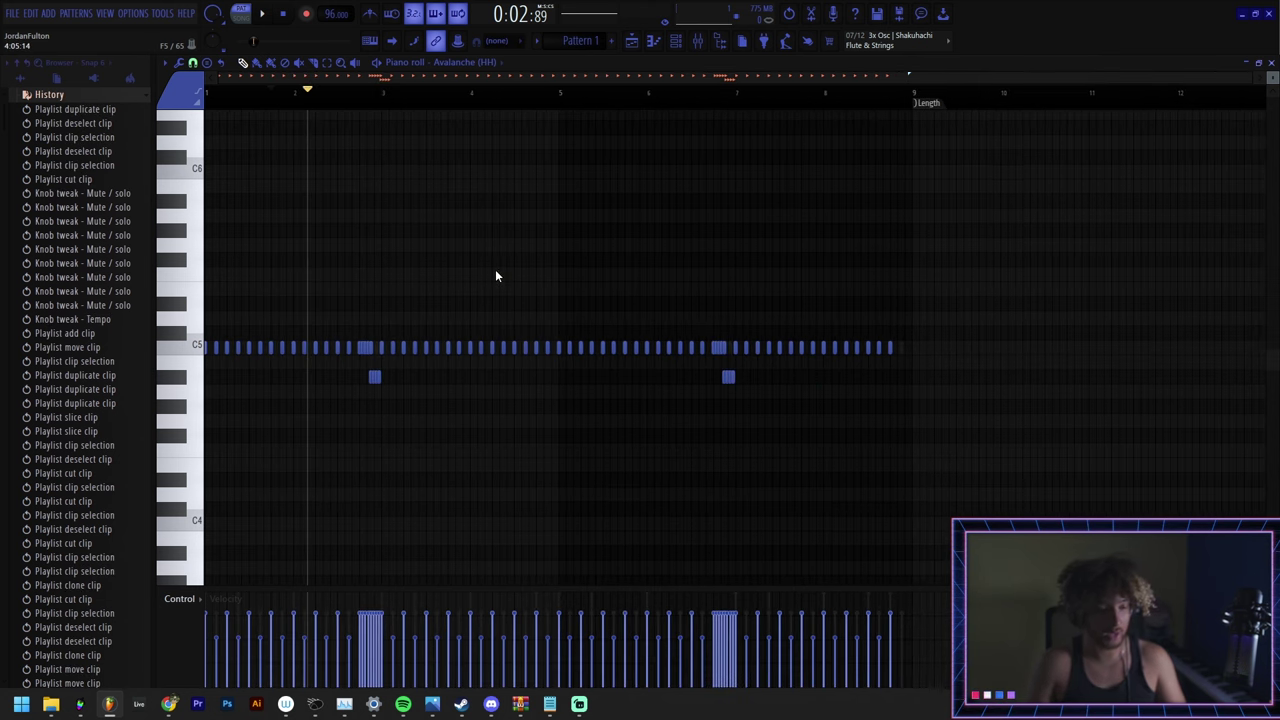
# - Select all hi-hat notes, try shifting them up and down by semitones, and return them to their original pitch
pyautogui.hotkey('ctrl', 'a')
pyautogui.hotkey('ctrl', 's')
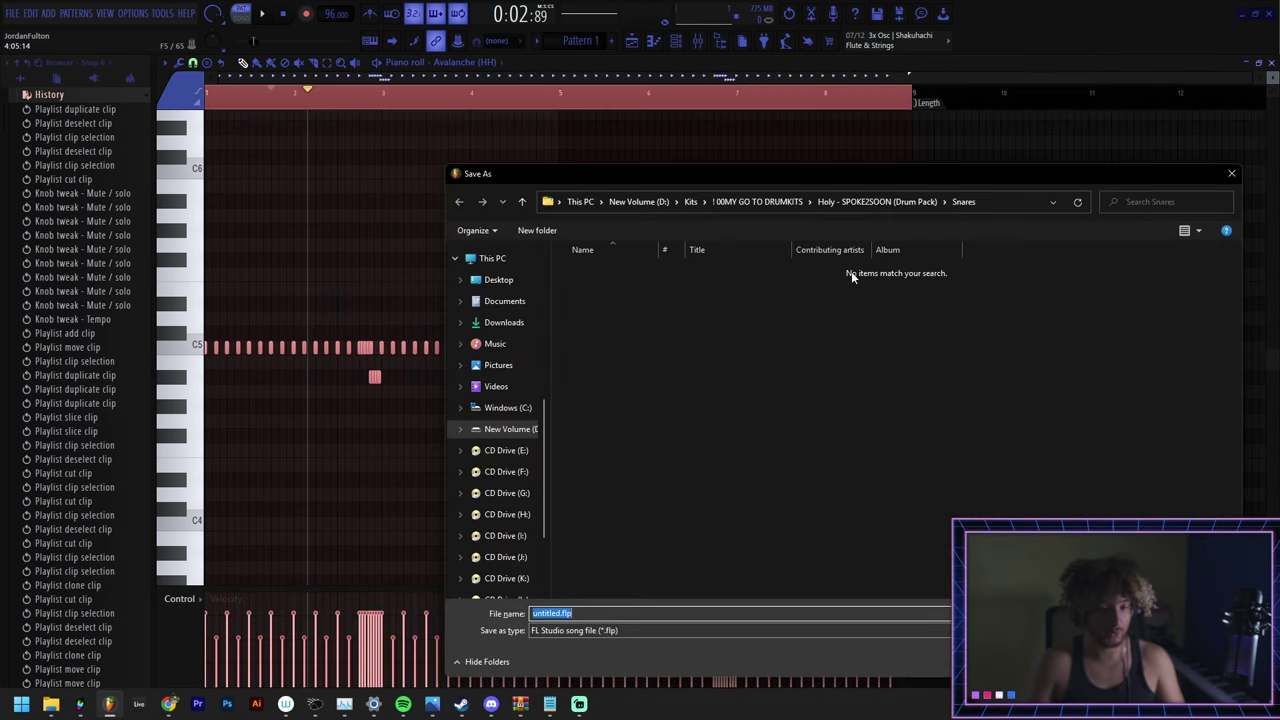
pyautogui.press('Escape')
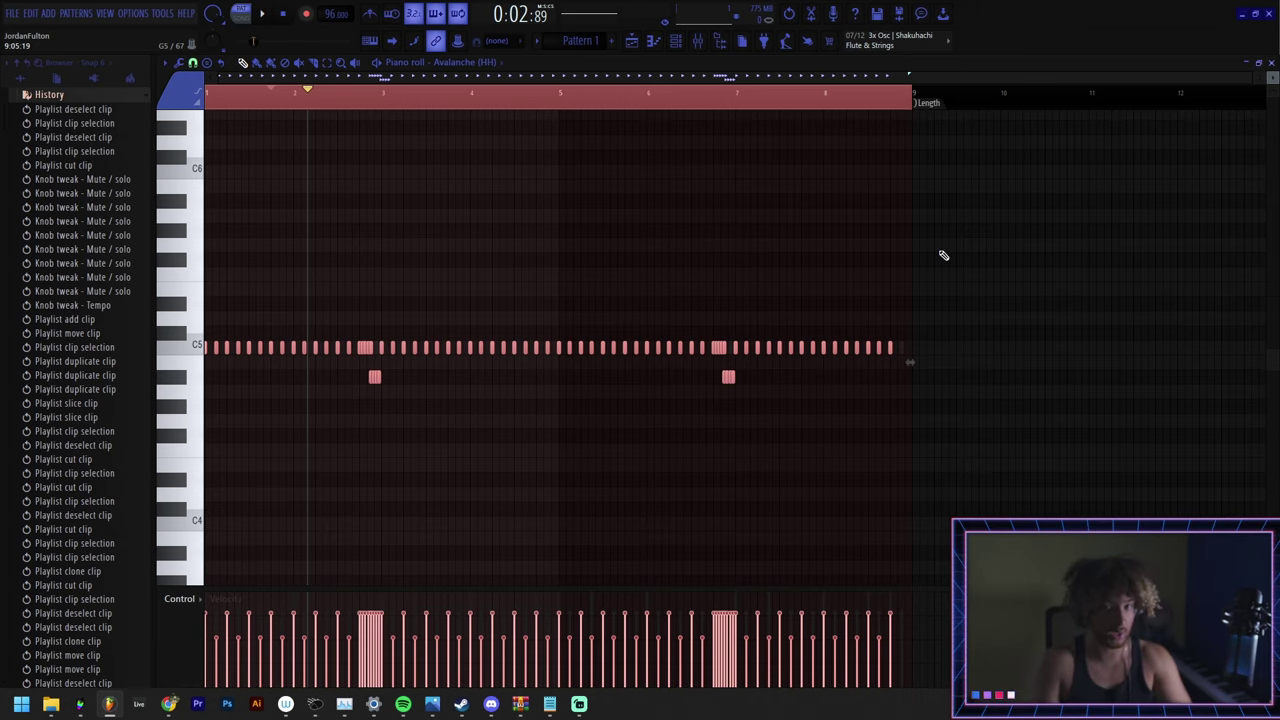
pyautogui.hotkey('shift', 'Up')
pyautogui.hotkey('shift', 'Up')
pyautogui.hotkey('shift', 'Down')
pyautogui.hotkey('shift', 'Down')
pyautogui.hotkey('shift', 'Down')
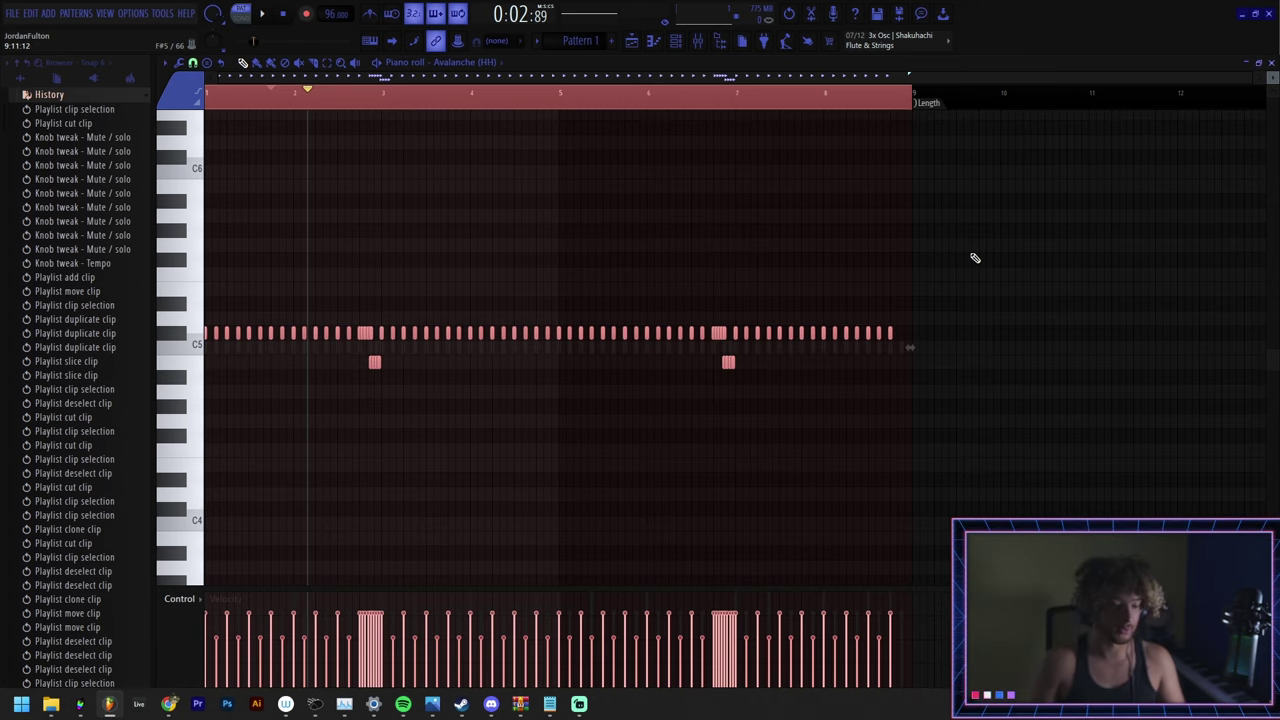
pyautogui.scroll(3, 468, 342)
pyautogui.hotkey('shift', 'Up')
# - Clear the note selection and try painting a descending run of notes below the C5 line from mid bar 4 into bar 5
pyautogui.press('b')
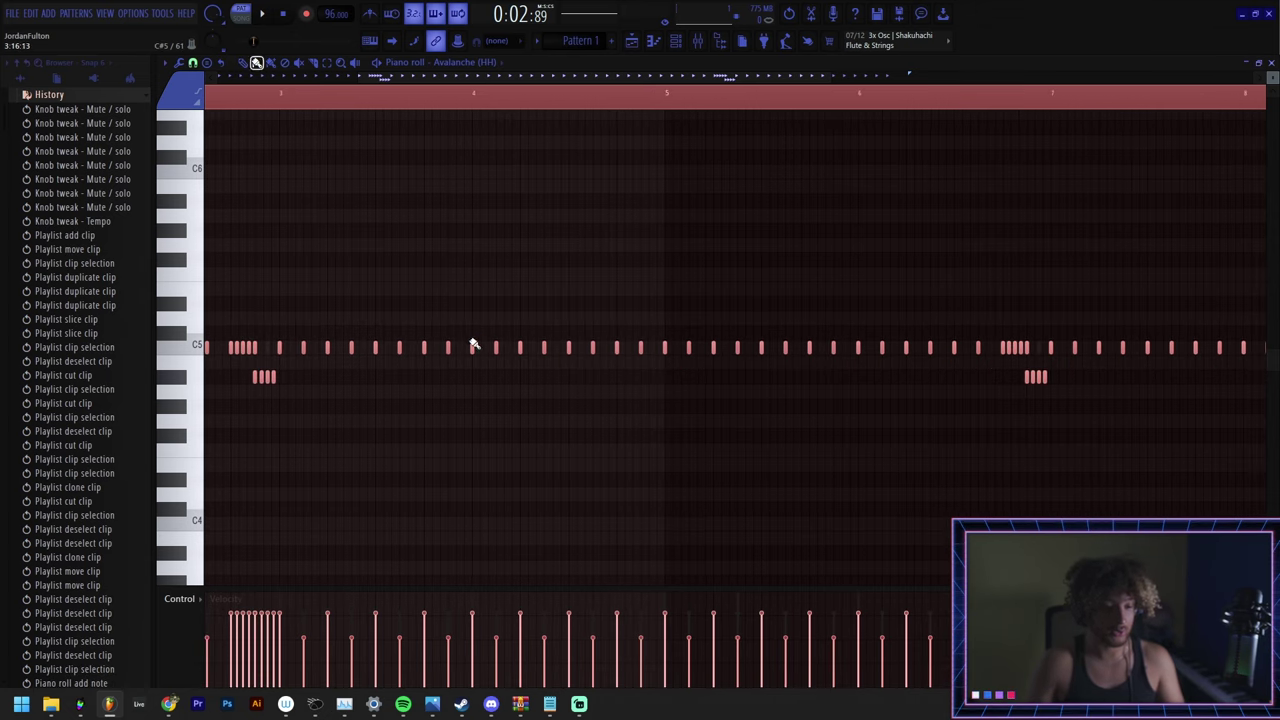
pyautogui.keyDown('ctrl'); pyautogui.click(528, 280); pyautogui.keyUp('ctrl')
pyautogui.scroll(2, 528, 366)
pyautogui.scroll(2, 530, 368)
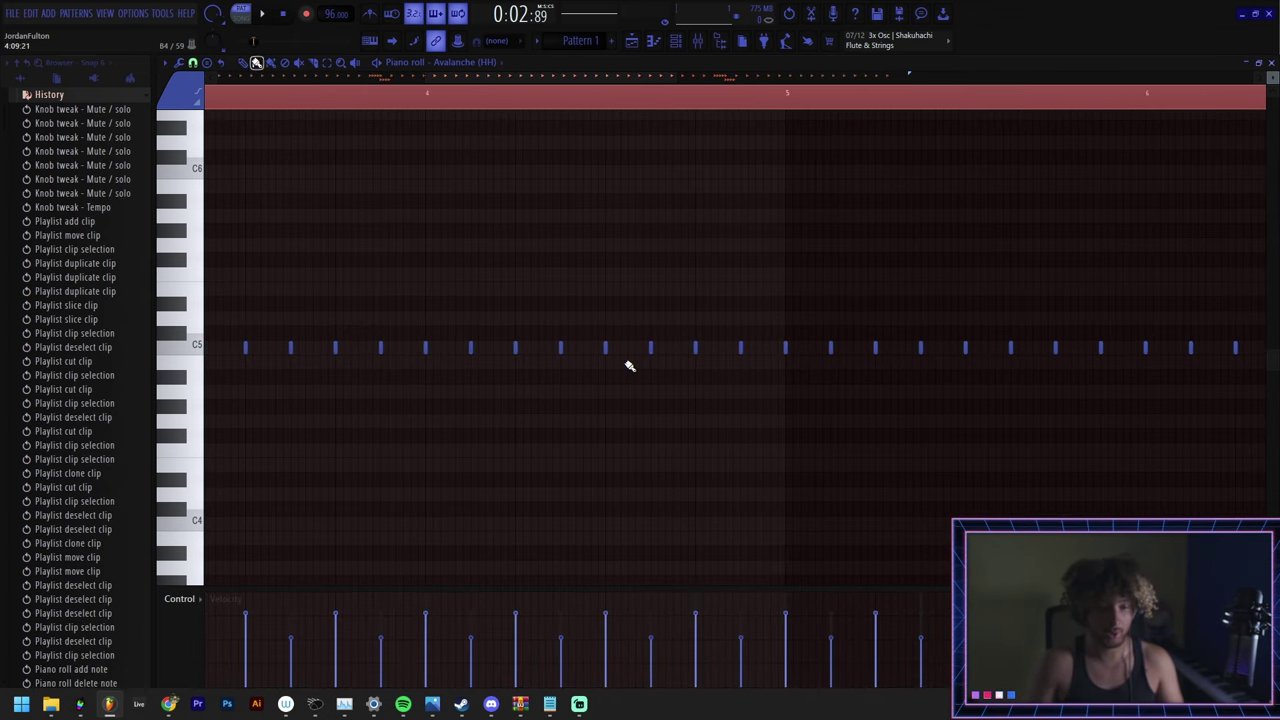
pyautogui.click(606, 378)
pyautogui.click(636, 406)
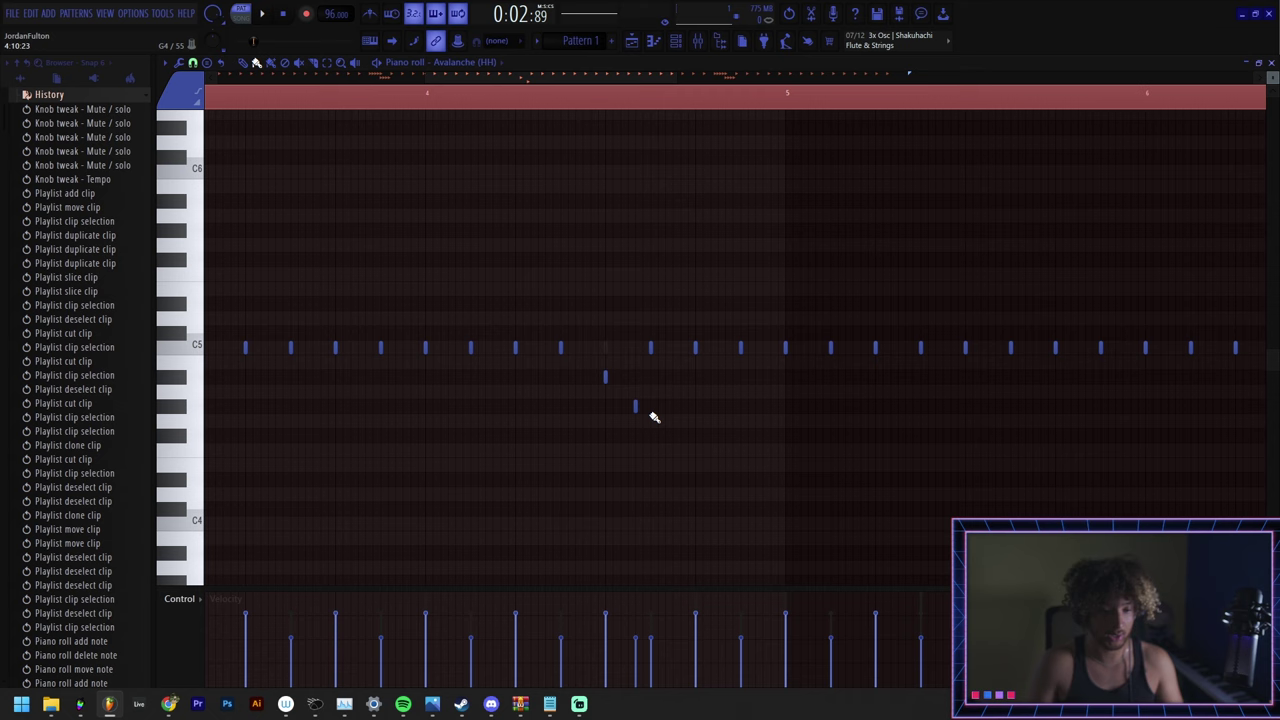
pyautogui.click(652, 420)
pyautogui.click(695, 435)
pyautogui.click(740, 465)
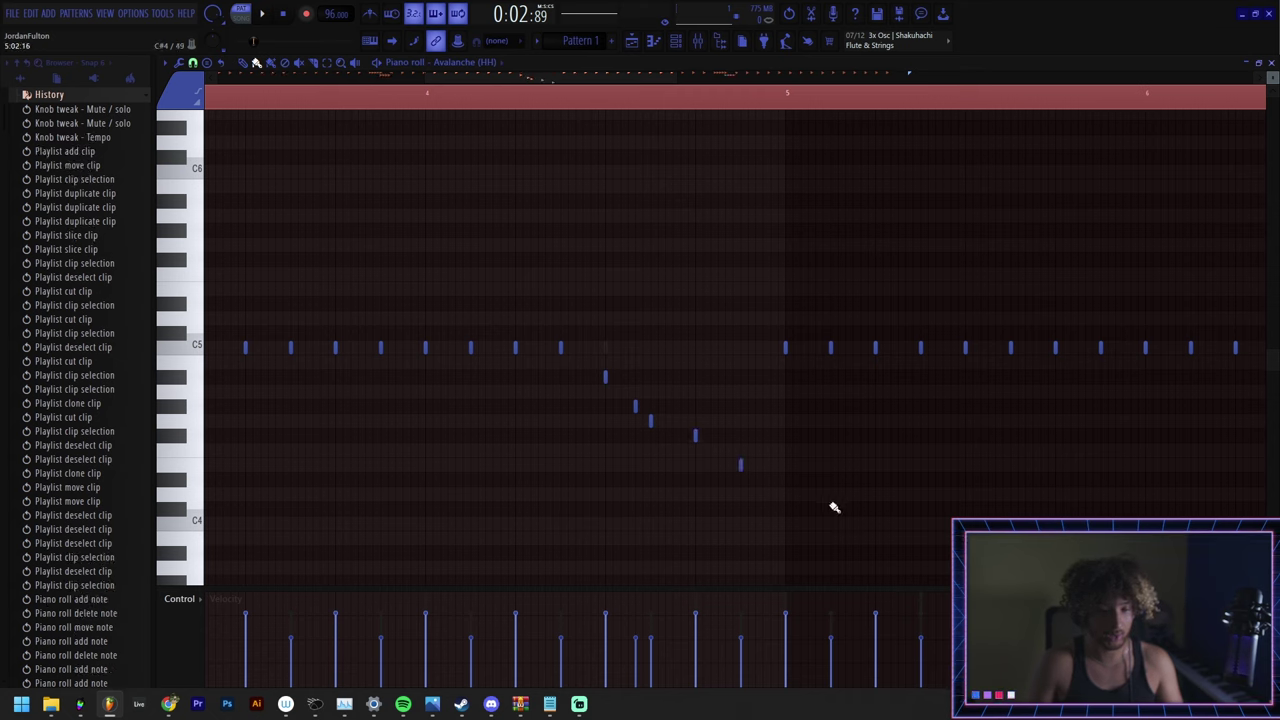
pyautogui.click(792, 494)
# - Undo the descending run and restore the original C5 hi-hat notes
pyautogui.hotkey('ctrl', 'z')
pyautogui.hotkey('ctrl', 'z')
pyautogui.hotkey('ctrl', 'z')
pyautogui.hotkey('ctrl', 'z')
pyautogui.hotkey('ctrl', 'z')
pyautogui.hotkey('ctrl', 'z')
pyautogui.hotkey('ctrl', 'z')
pyautogui.hotkey('ctrl', 'z')
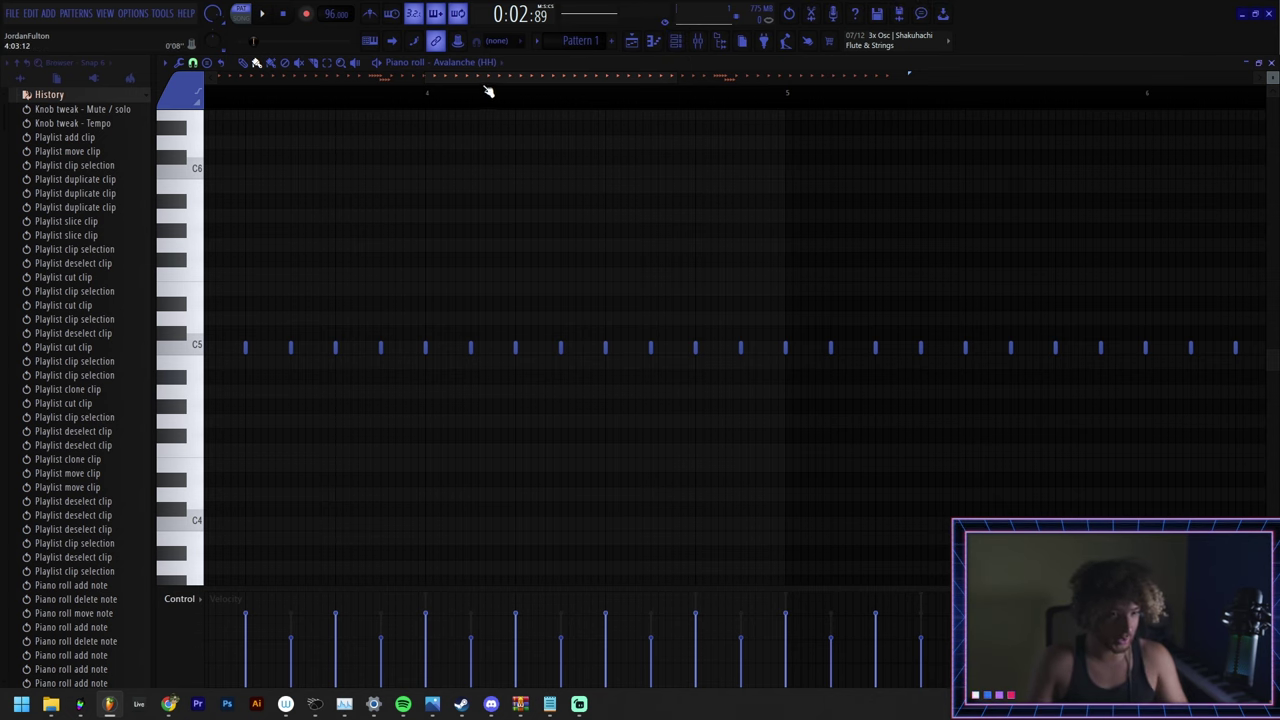
# - Apply quick legato to the hi-hat pattern so each note extends to the start of the next
pyautogui.scroll(-3, 486, 91)
pyautogui.scroll(5, 511, 386)
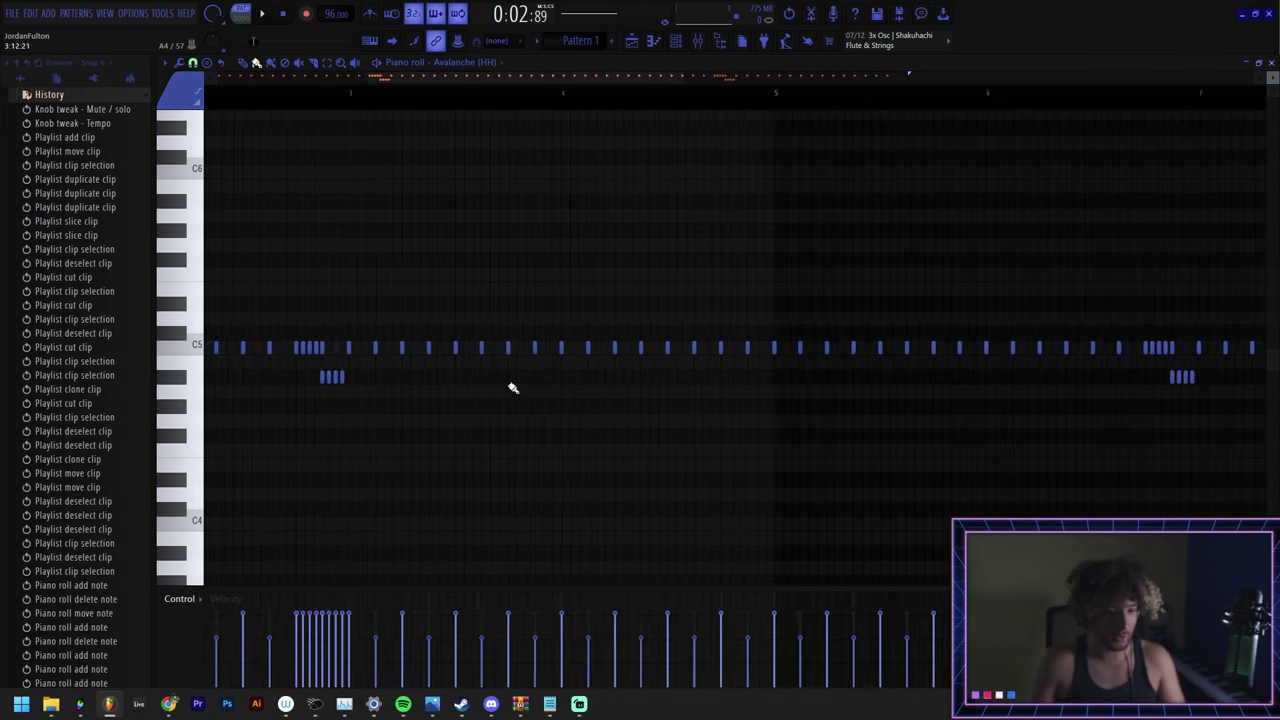
pyautogui.hotkey('ctrl', 'l')
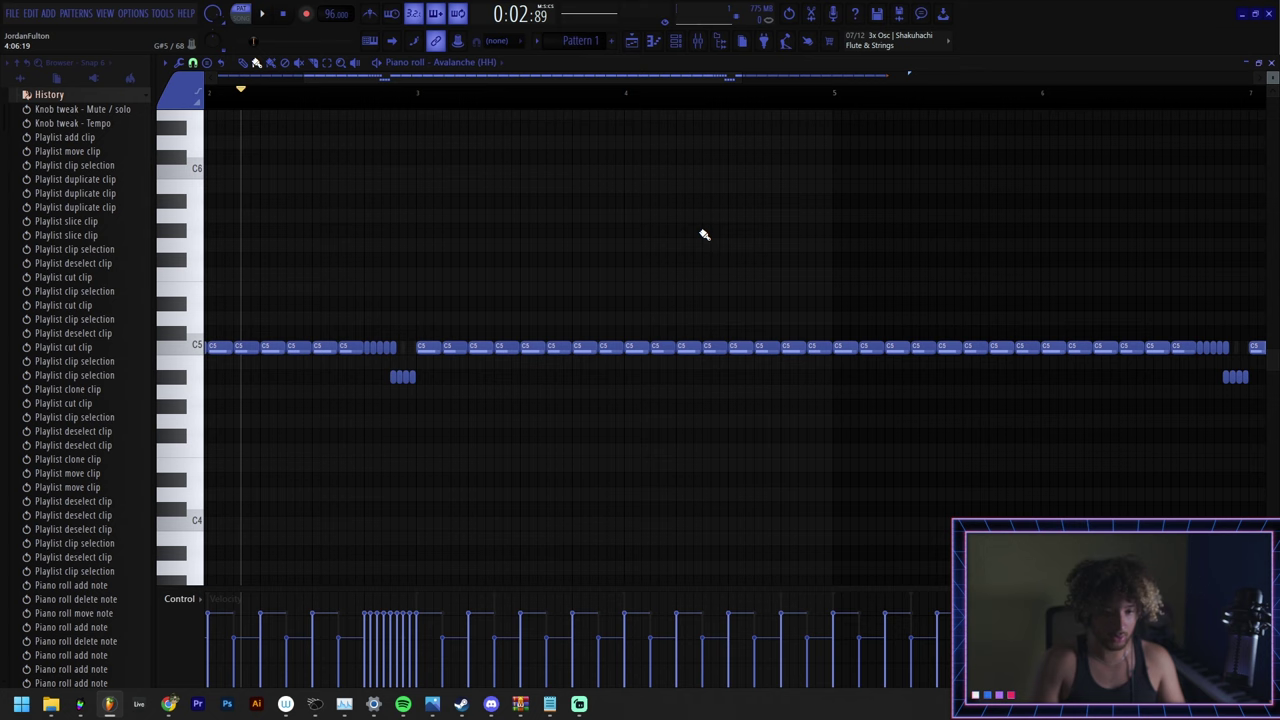
pyautogui.scroll(-3, 610, 293)
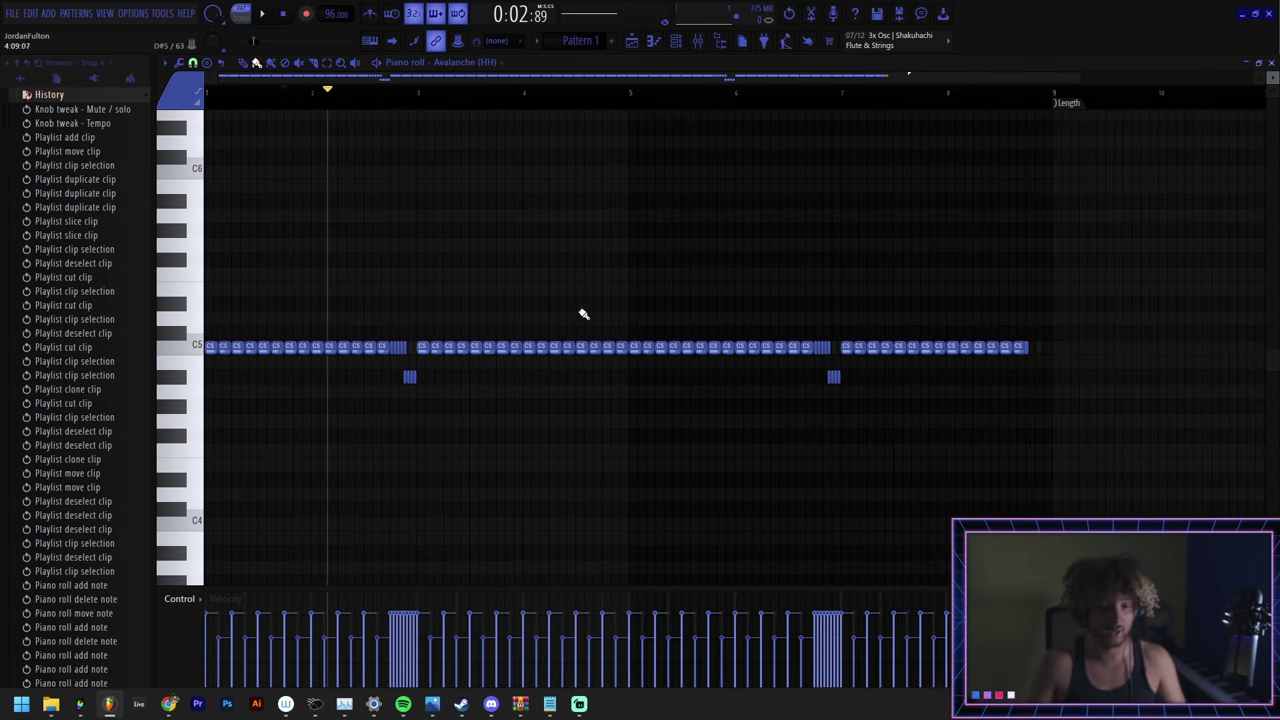
pyautogui.scroll(3, 584, 314)
pyautogui.moveTo(696, 328); pyautogui.dragTo(330, 395)
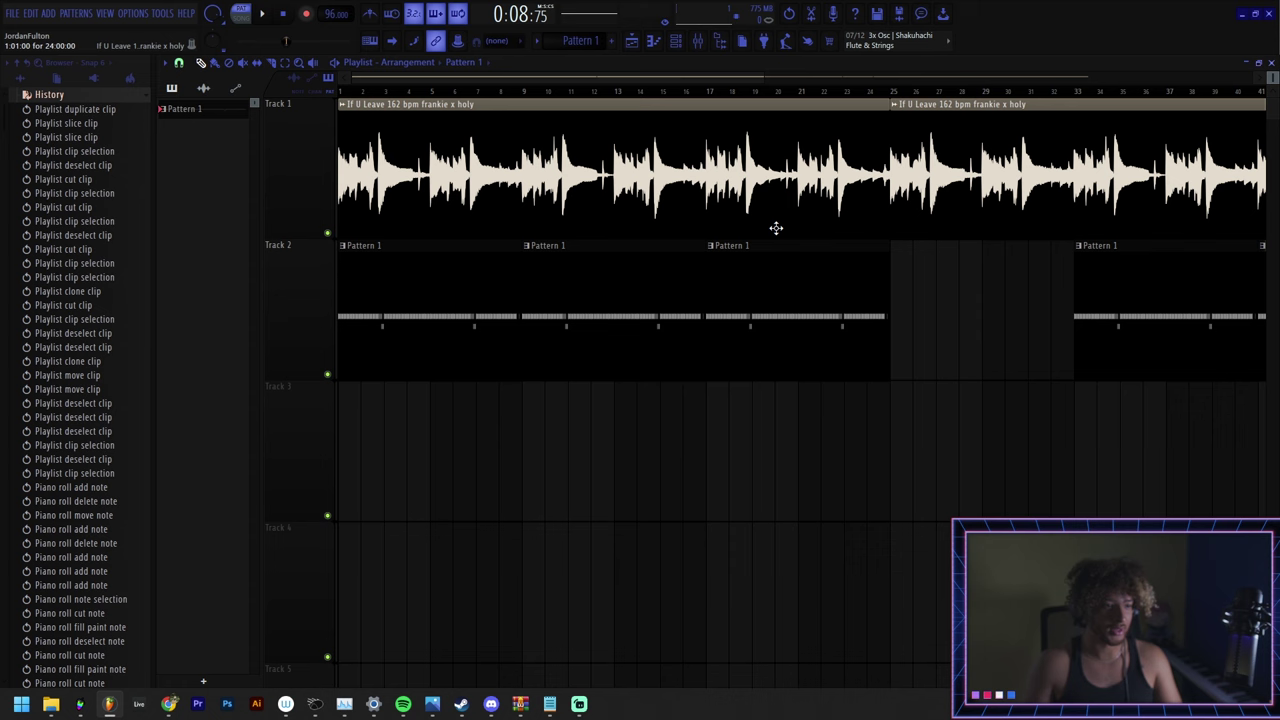
# - Open the mixer on the Avalanche (HH) insert and show that channel's sampler settings from the channel rack
pyautogui.click(698, 42)
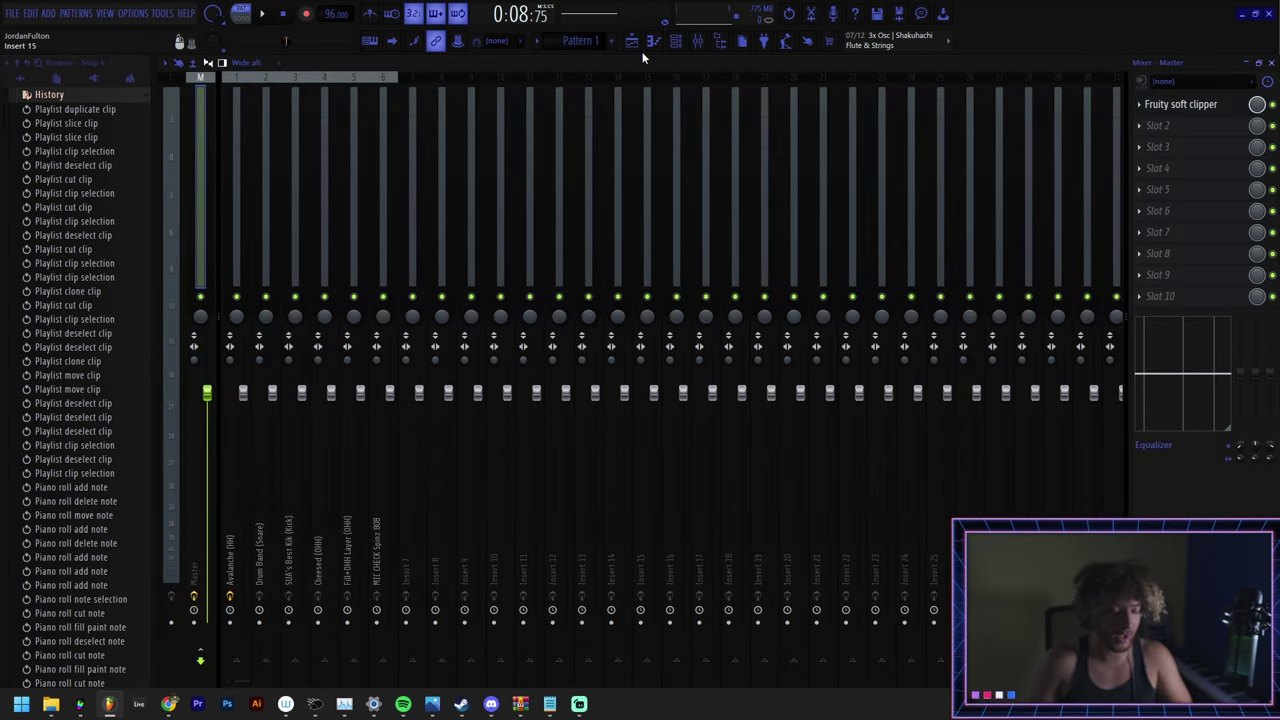
pyautogui.click(243, 149)
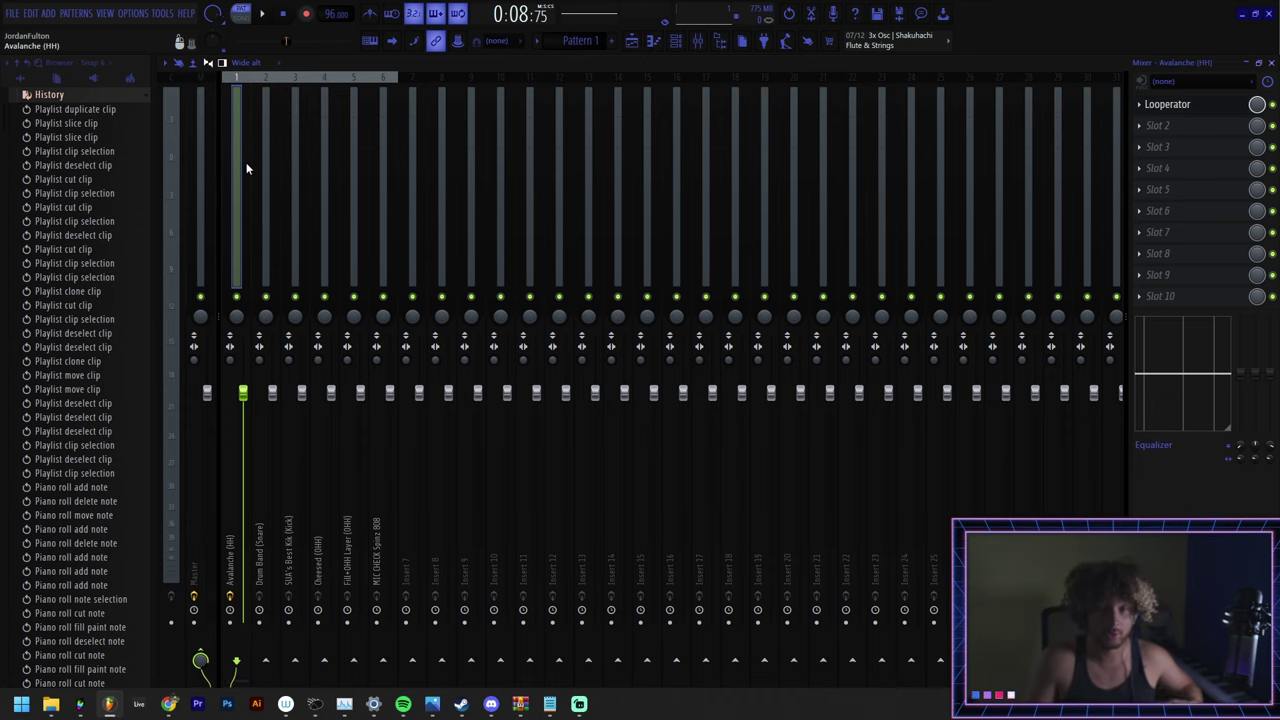
pyautogui.click(689, 43)
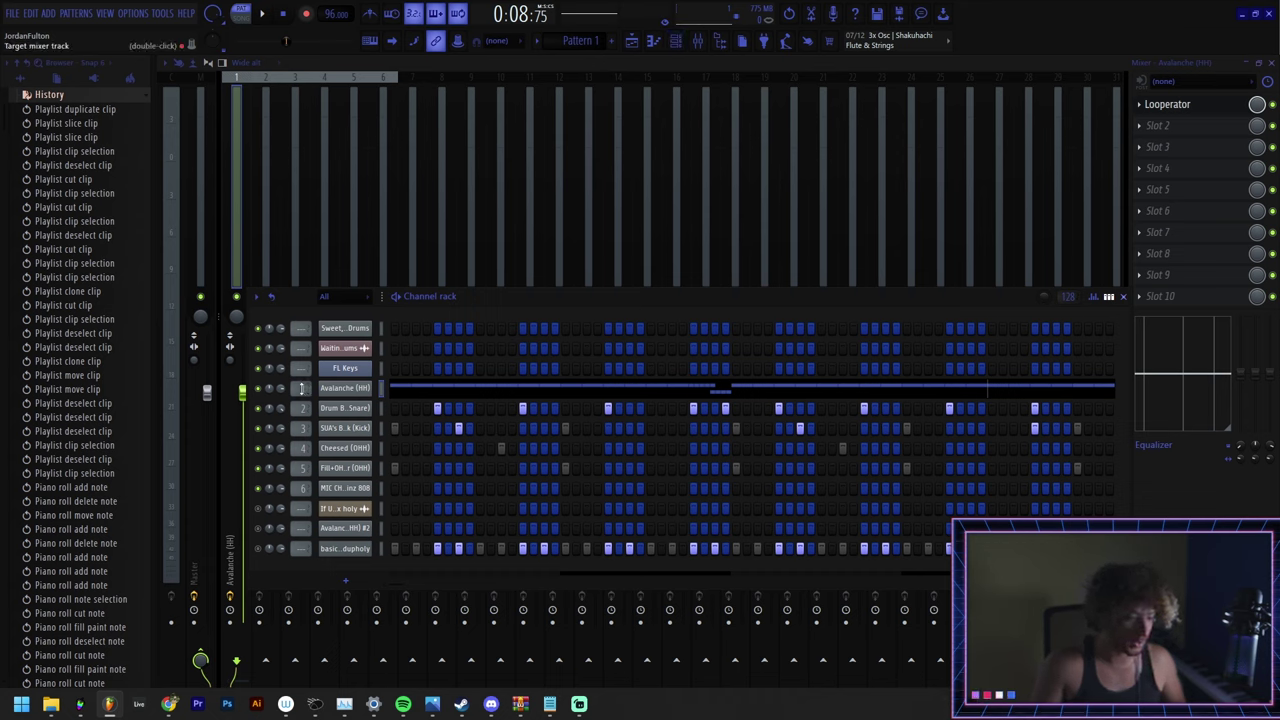
pyautogui.click(346, 388)
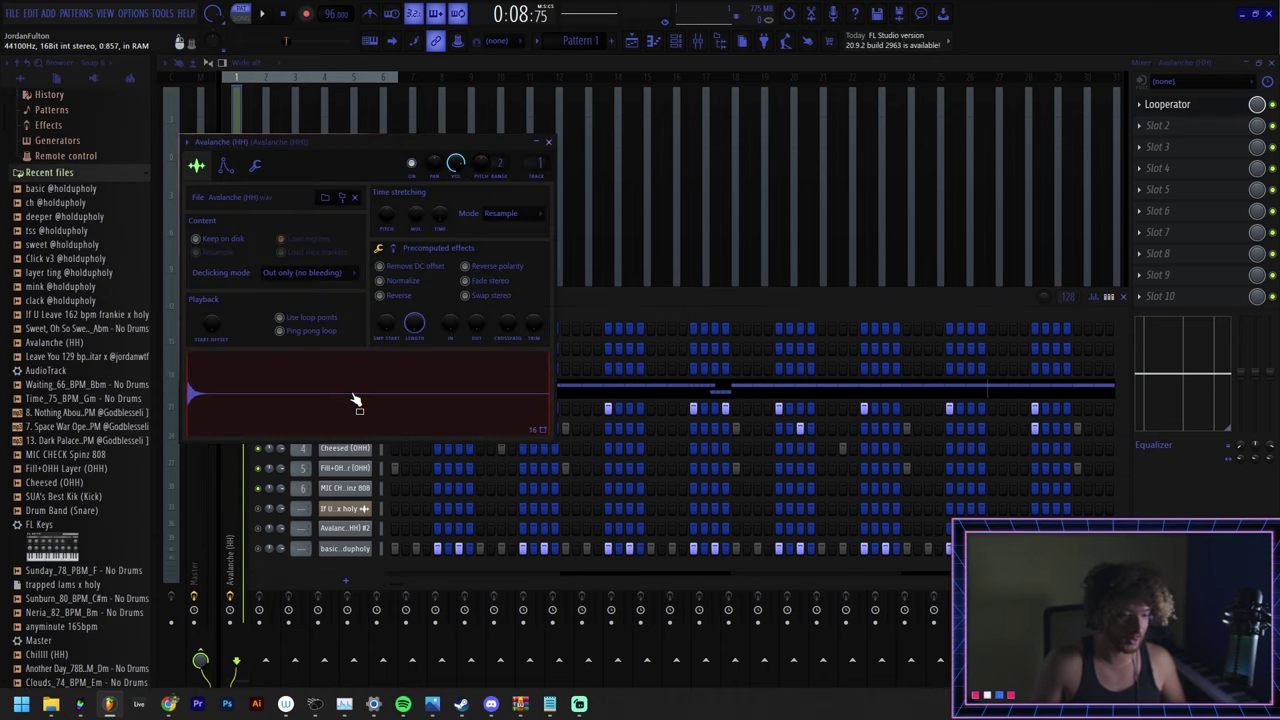
# - Try routing the Avalanche (HH) channel to other mixer inserts such as 12 and 16, and return it to insert 1
pyautogui.click(583, 319)
pyautogui.moveTo(301, 388); pyautogui.dragTo(301, 430)
pyautogui.scroll(16, 302, 388)
pyautogui.moveTo(480, 144); pyautogui.dragTo(1073, 520)
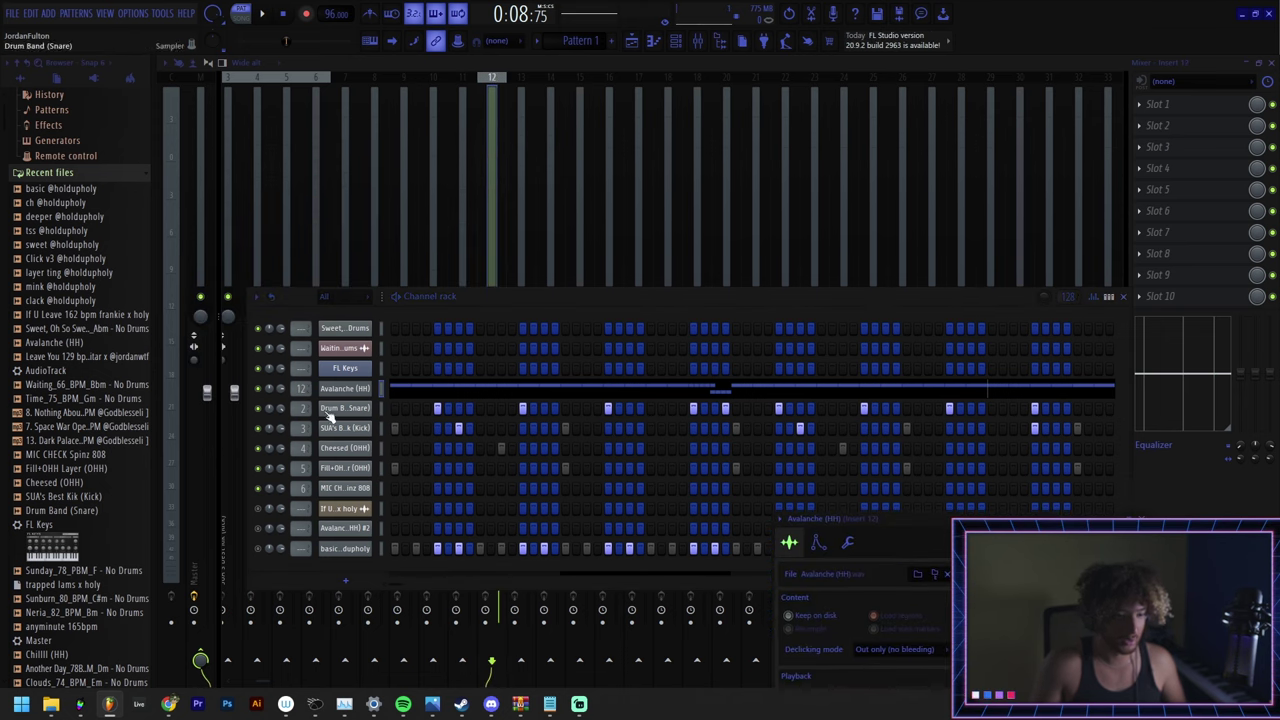
pyautogui.scroll(-12, 302, 388)
pyautogui.scroll(16, 302, 388)
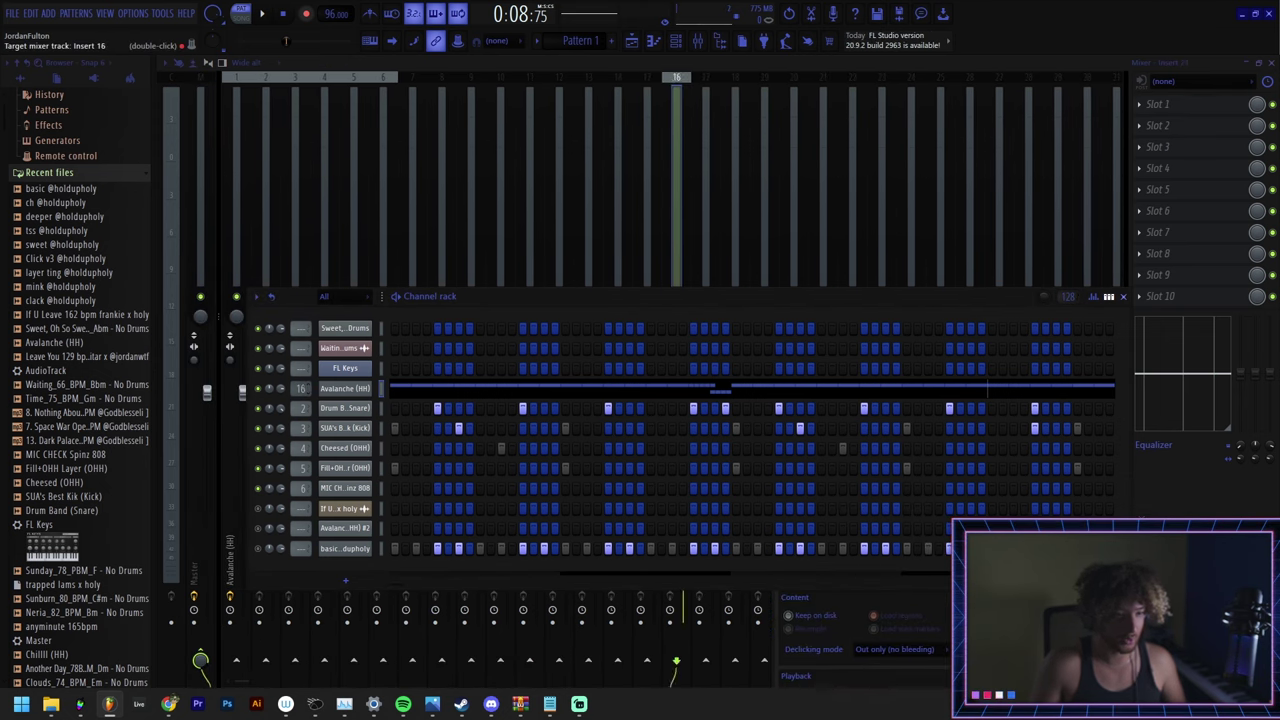
pyautogui.scroll(-16, 302, 388)
pyautogui.scroll(1, 302, 388)
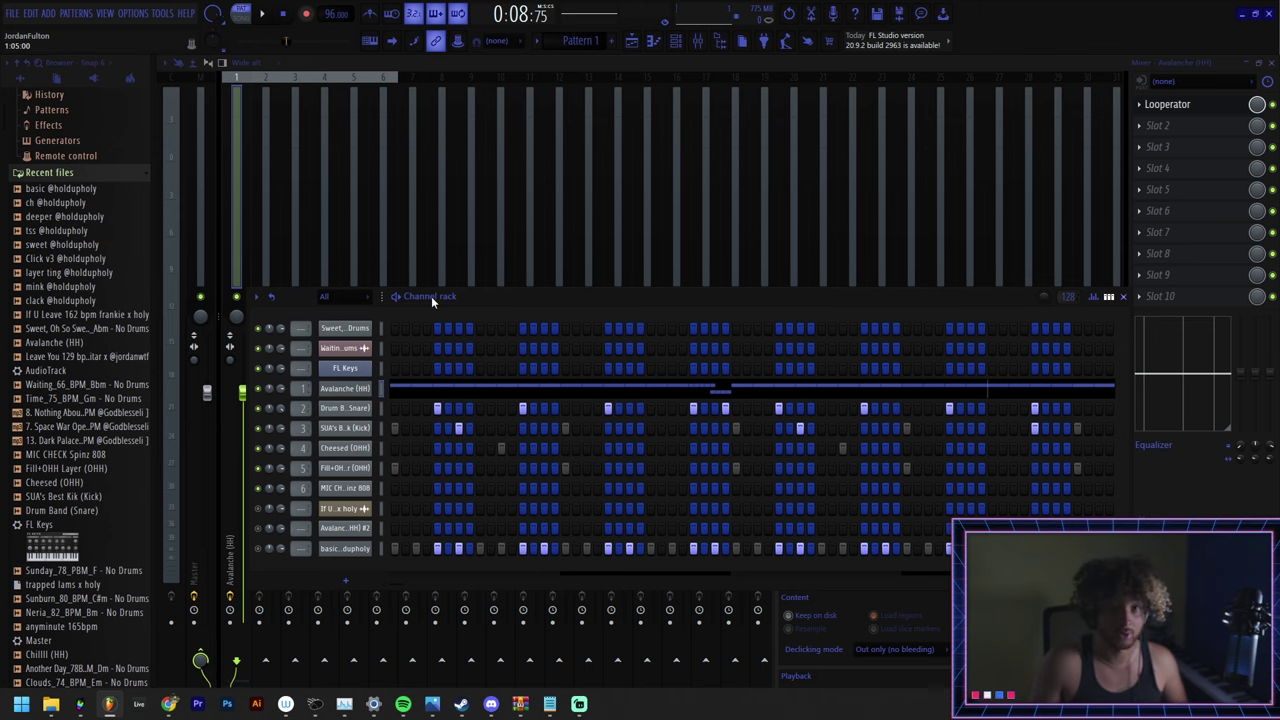
# - Look through the effects available for slot 2 of the Avalanche (HH) insert without loading any
pyautogui.click(240, 186)
pyautogui.click(1139, 127)
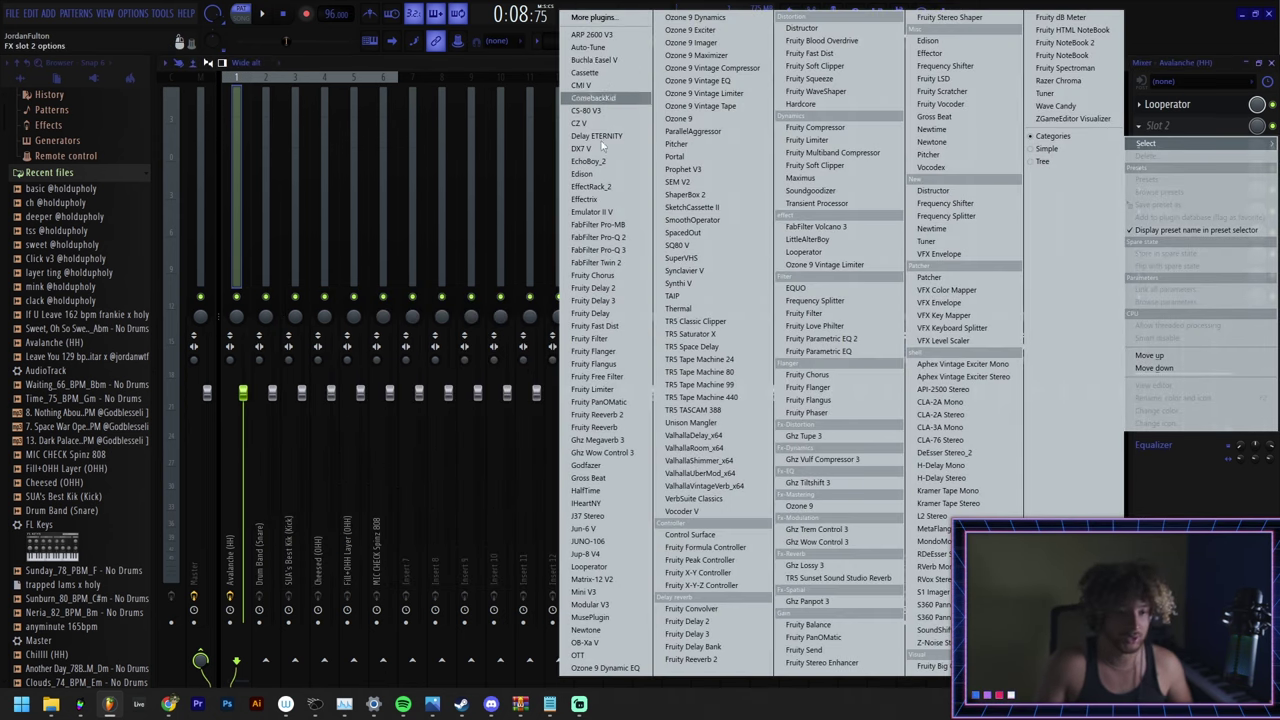
pyautogui.click(1176, 63)
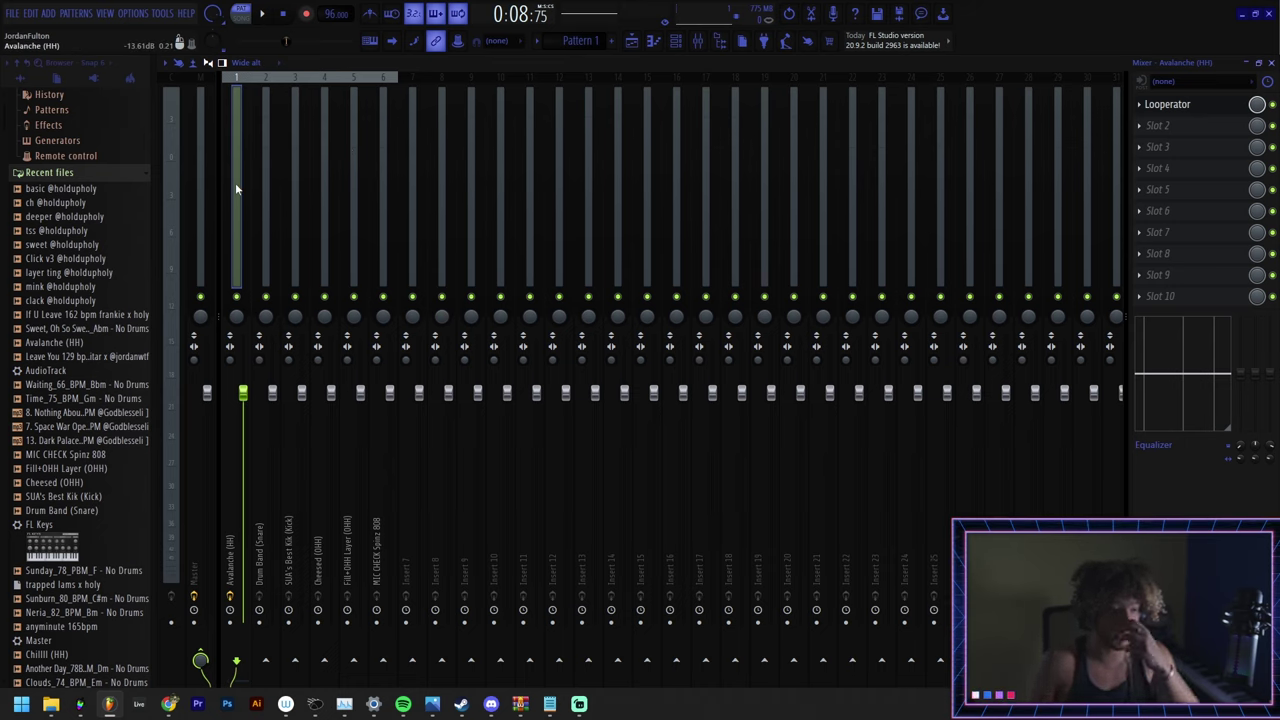
# - Copy Looperator with its ReverseRambo settings from the Avalanche (HH) insert to insert 16 and compare both instances
pyautogui.click(1140, 105)
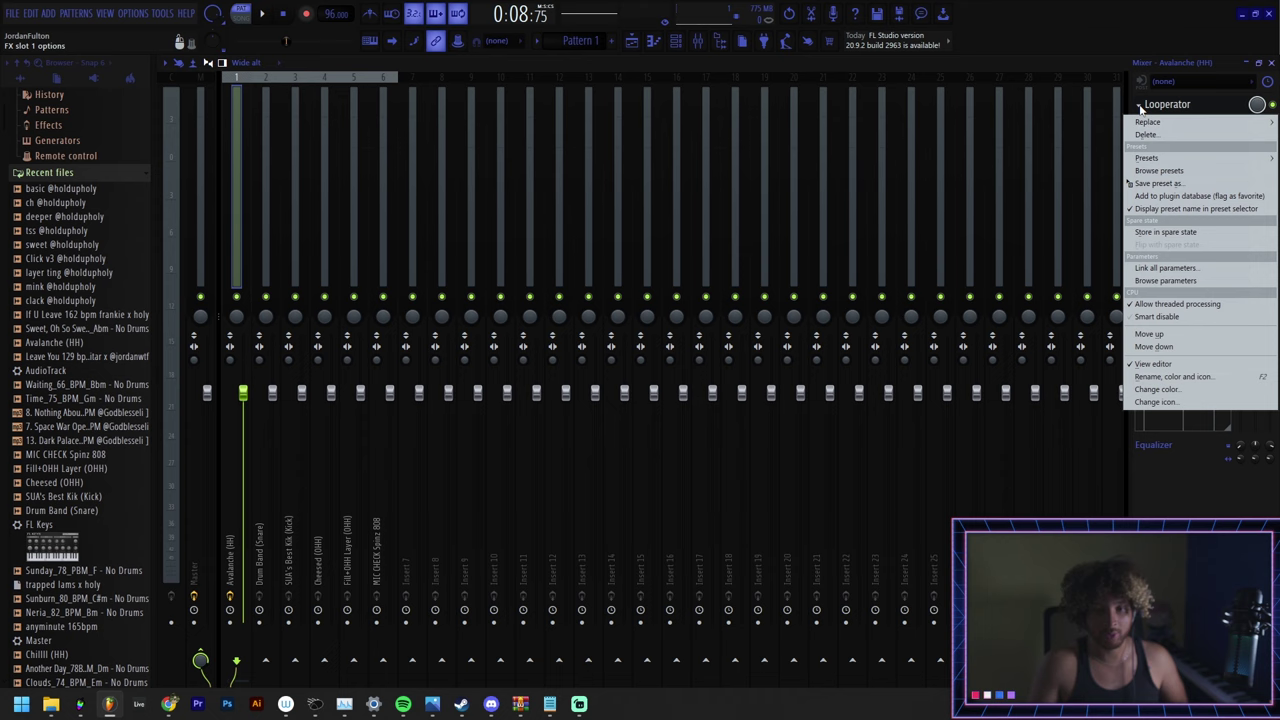
pyautogui.moveTo(1158, 184); pyautogui.dragTo(680, 165)
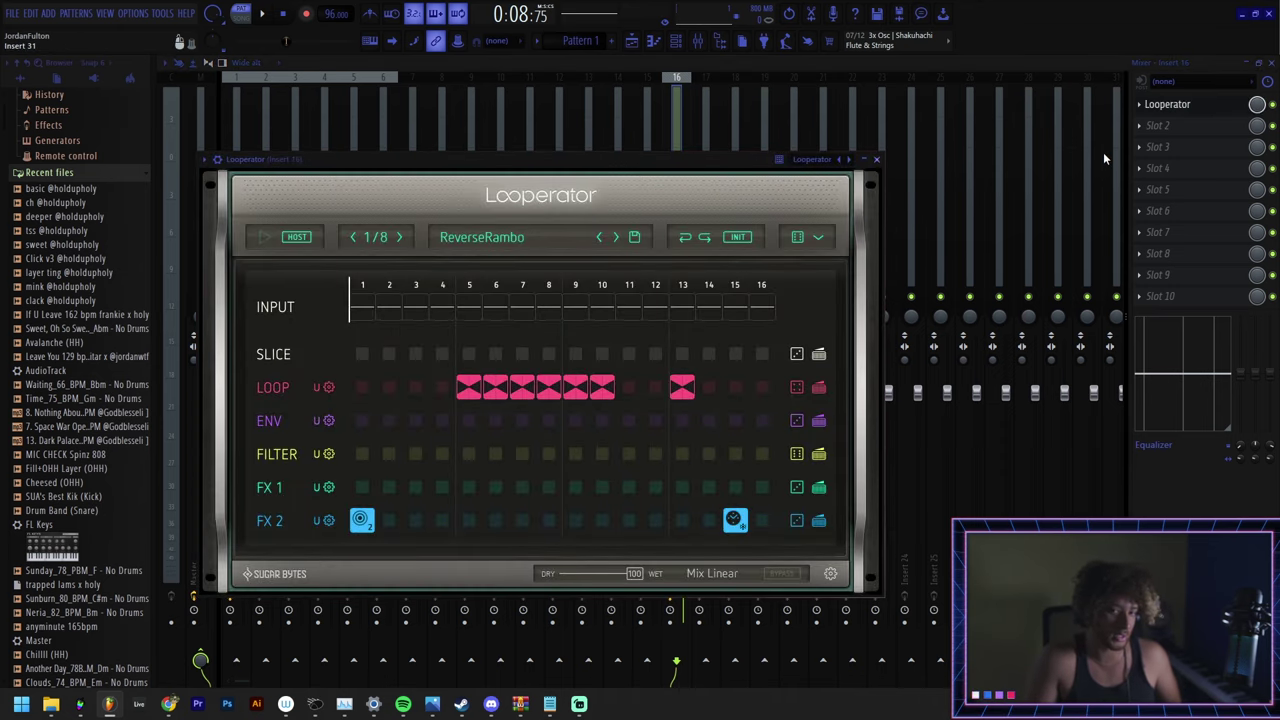
pyautogui.click(237, 124)
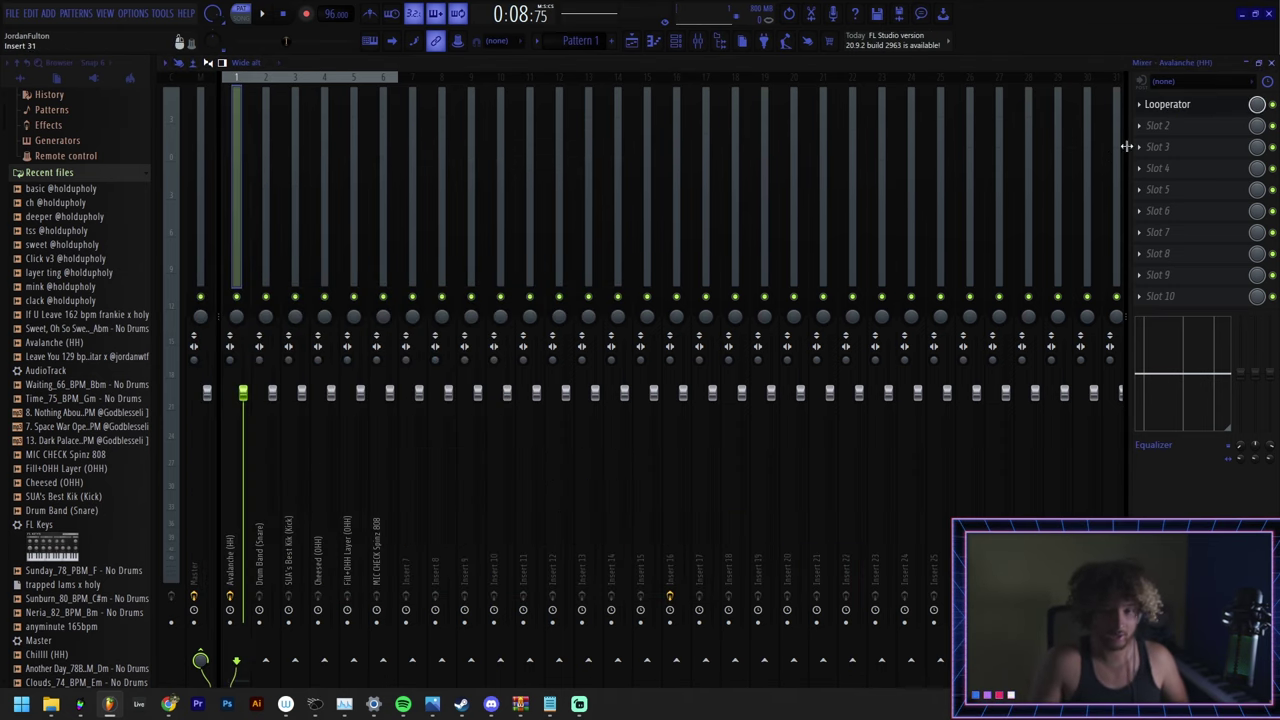
pyautogui.click(1191, 108)
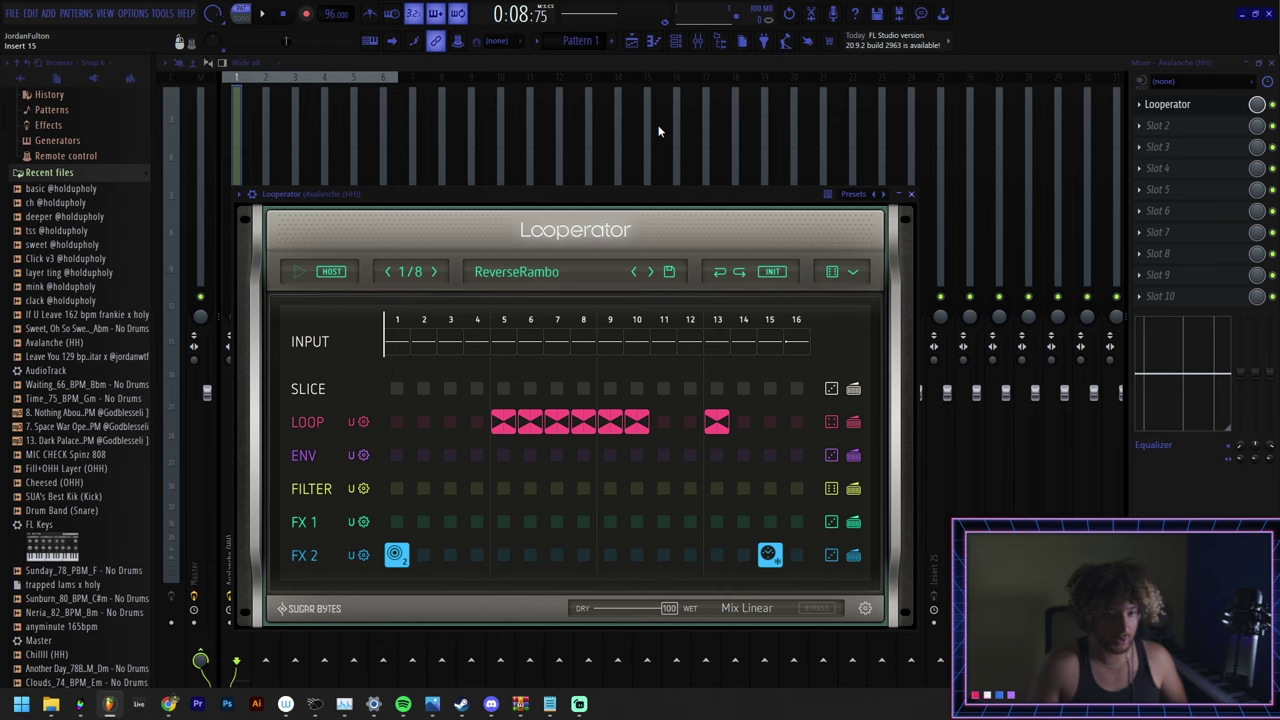
pyautogui.click(674, 128)
pyautogui.click(1175, 104)
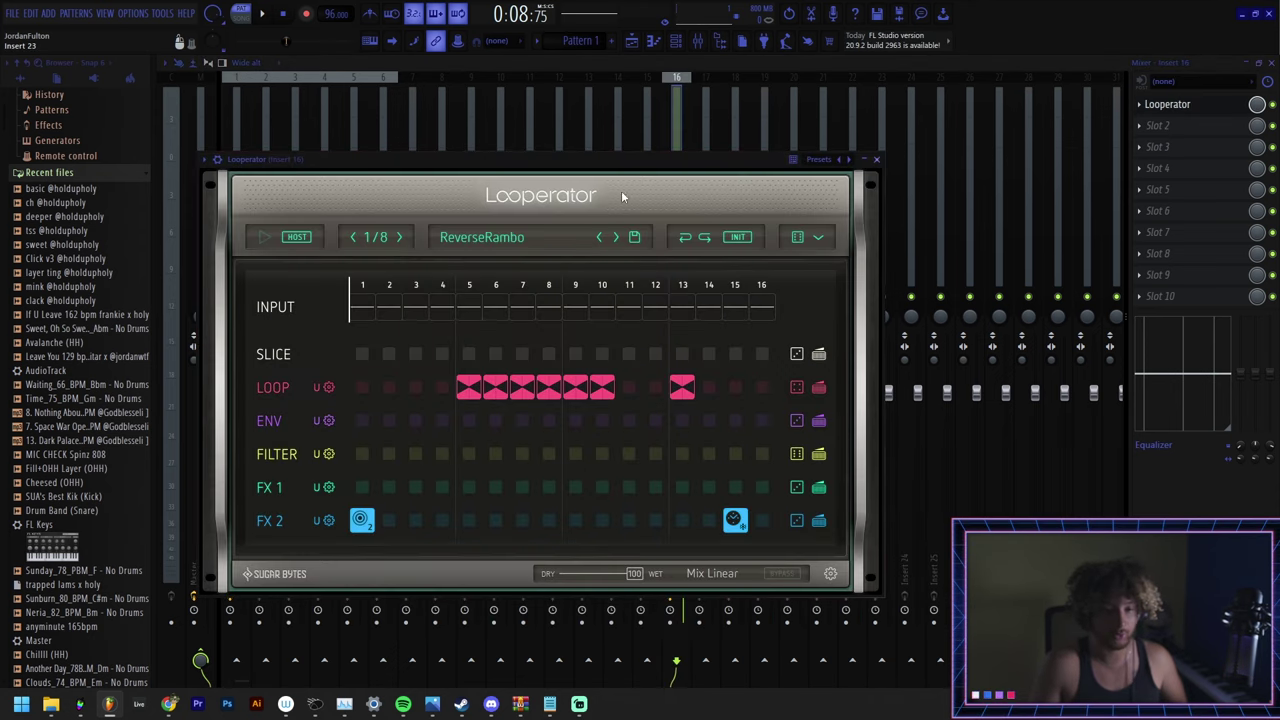
# - Duplicate Looperator into slots 4, 6 and 8 of insert 16 and return to the playlist
pyautogui.click(1141, 105)
pyautogui.click(1189, 106)
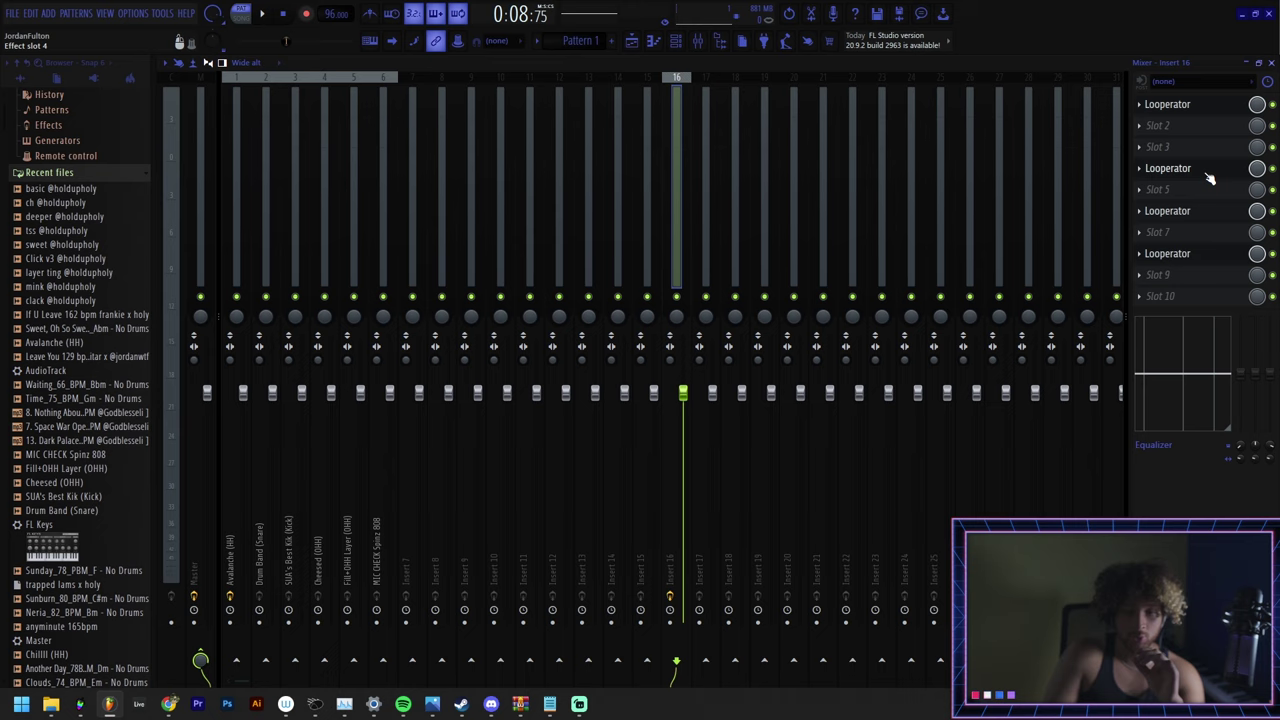
pyautogui.moveTo(1197, 175); pyautogui.dragTo(1197, 149)
pyautogui.press('F5')
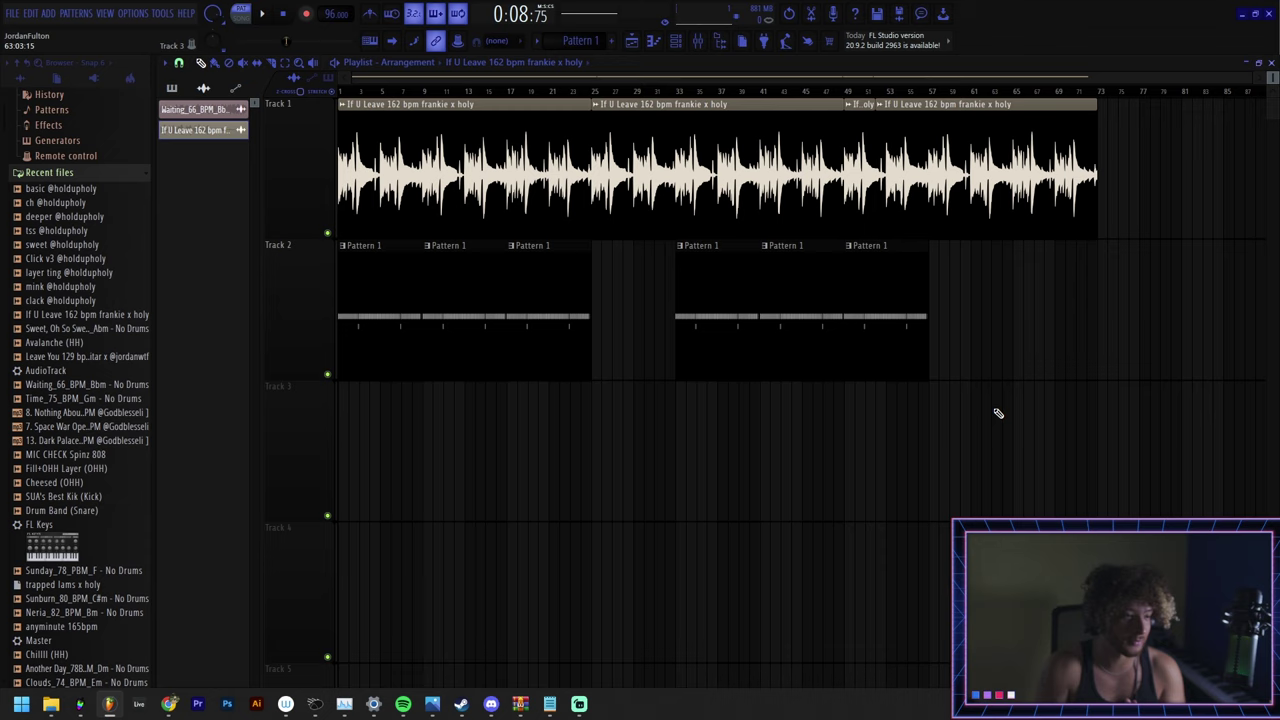